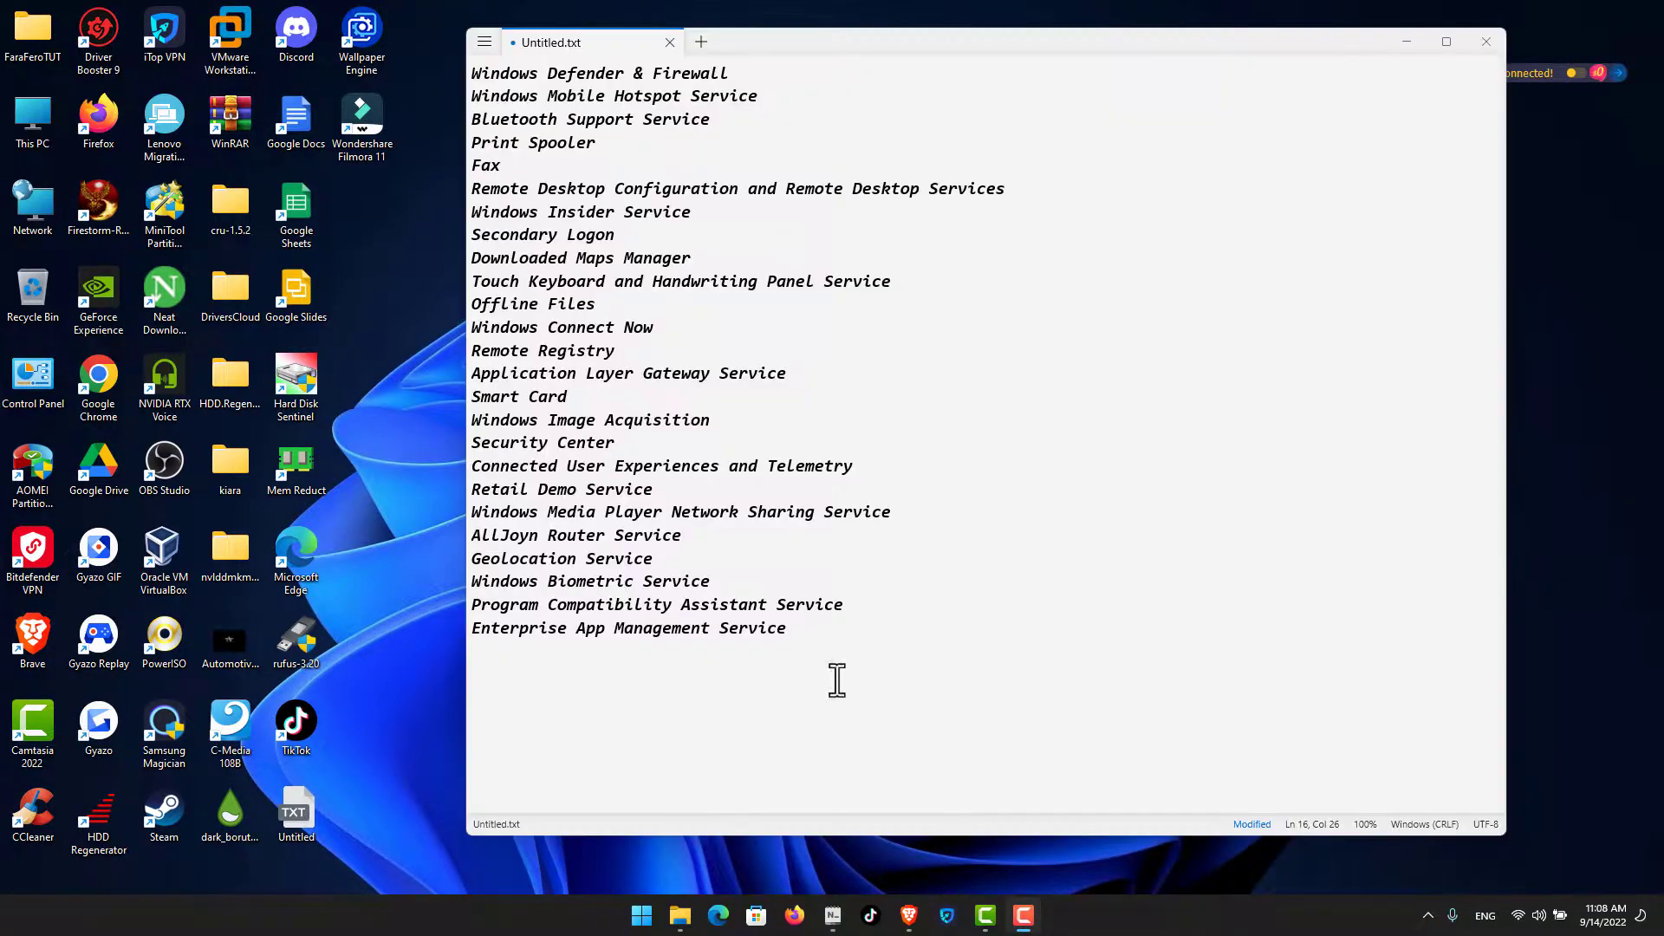
- Highlight the Windows Defender & Firewall line, minimize the service list, and open the Local Group Policy Editor by searching for gpedit
{"action": "triple_click", "coordinate": [605, 69]}
{"action": "left_click", "coordinate": [1406, 42]}
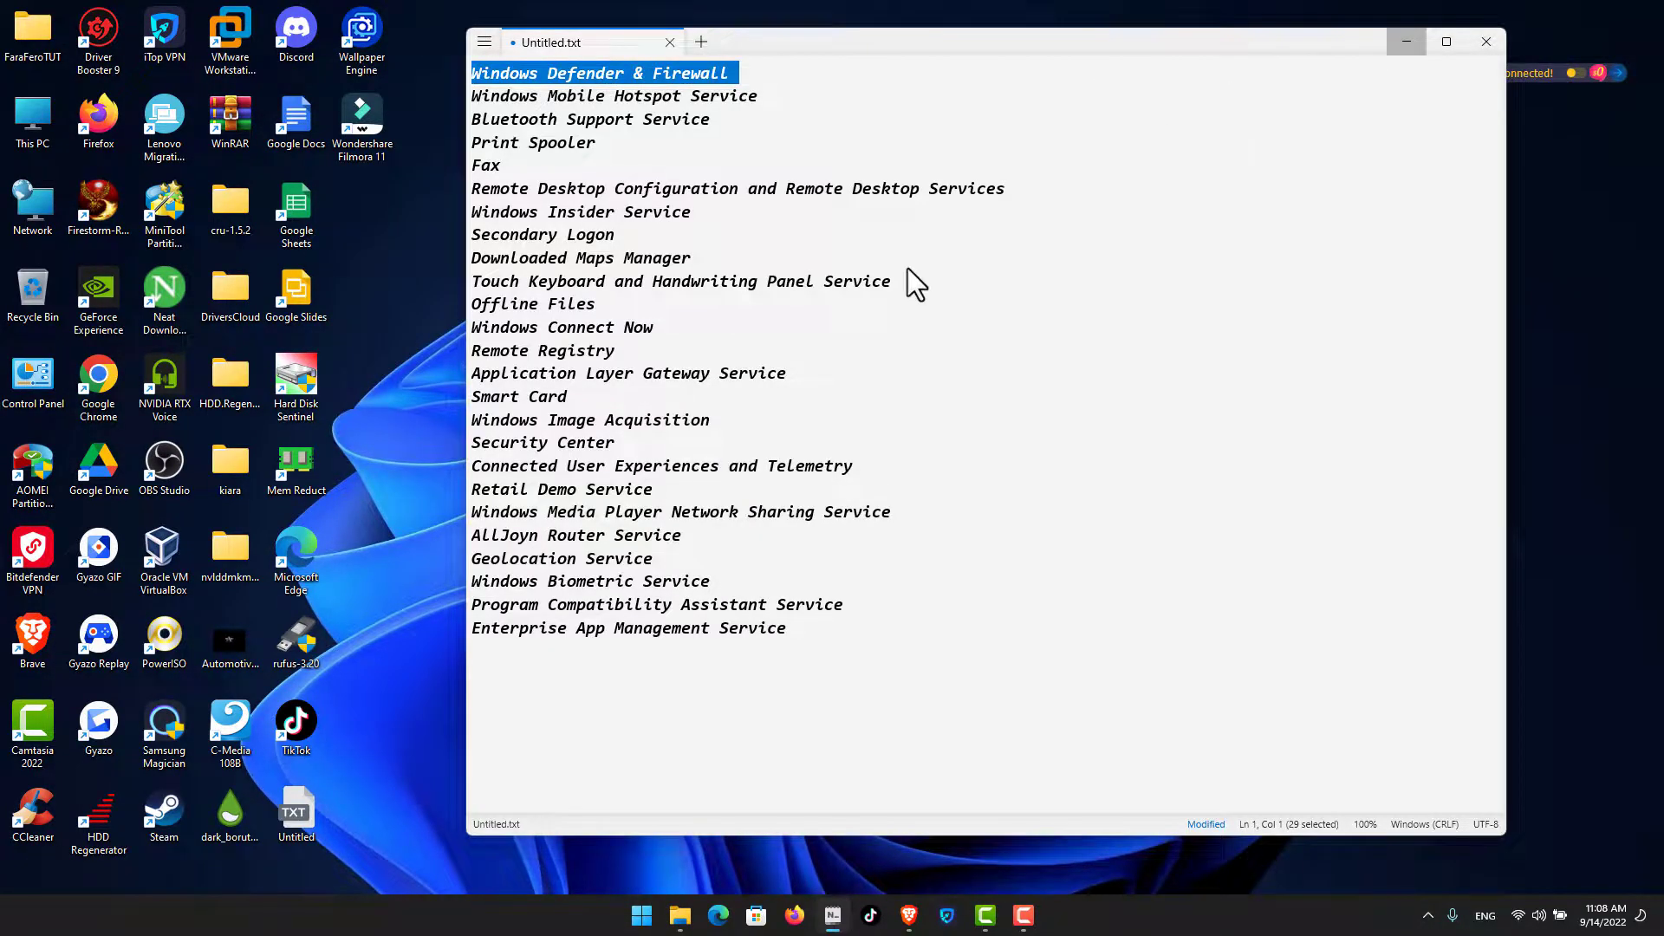
{"action": "left_click", "coordinate": [643, 917]}
{"action": "left_click", "coordinate": [737, 297]}
{"action": "type", "text": "gpedit"}
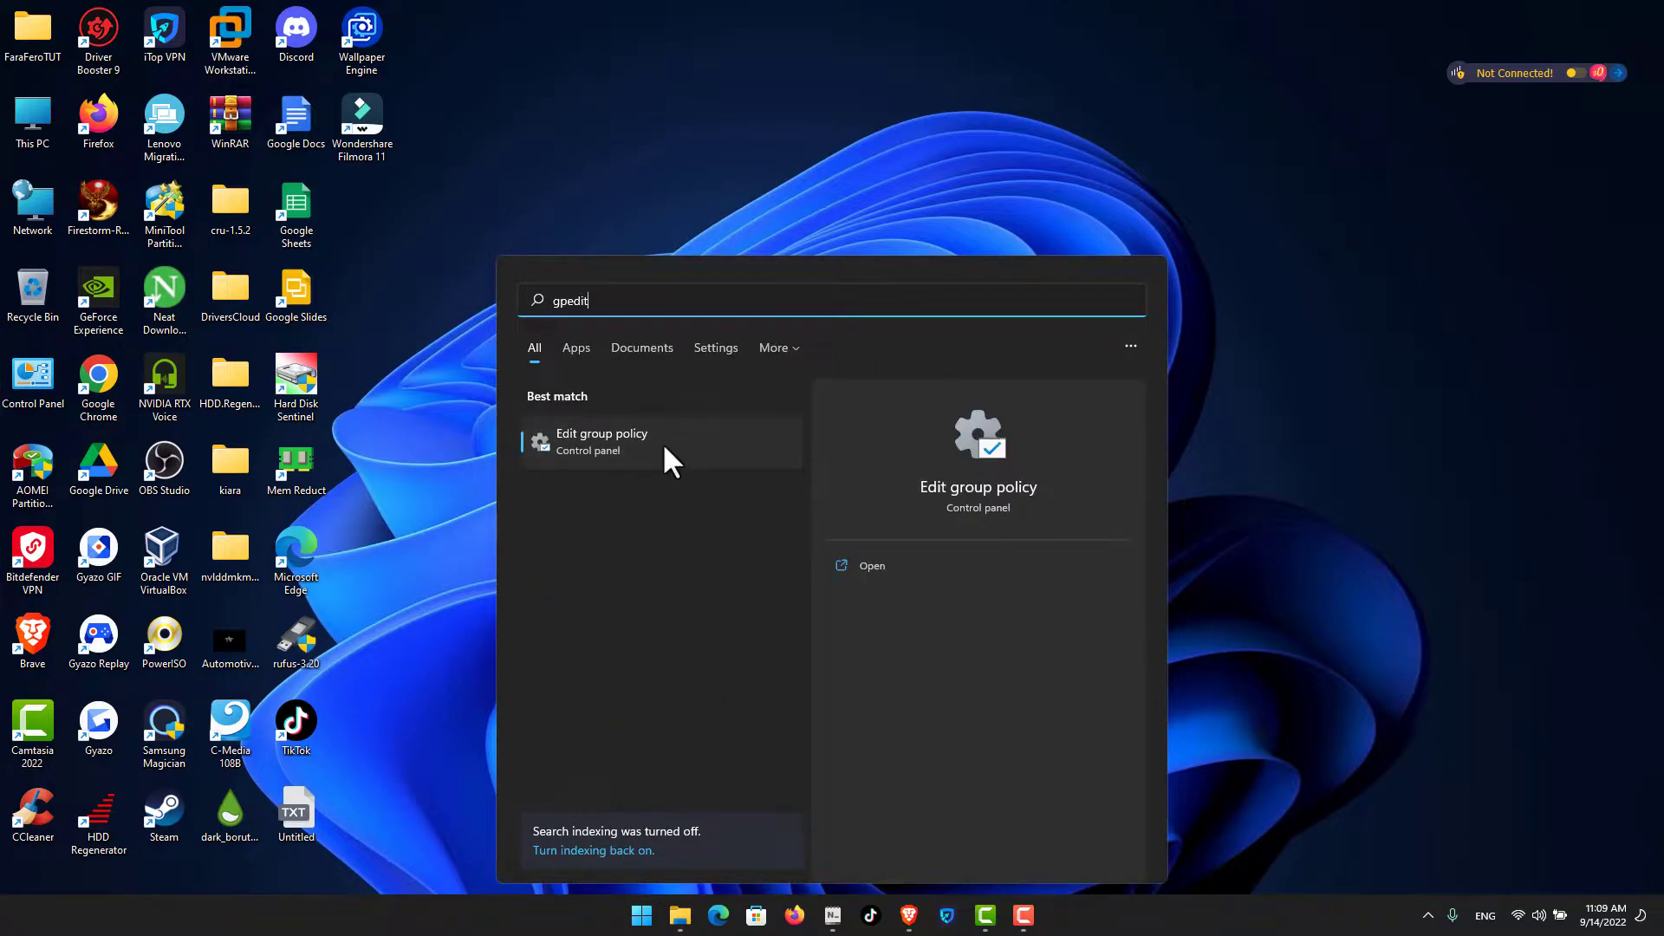
{"action": "key", "text": "Return"}
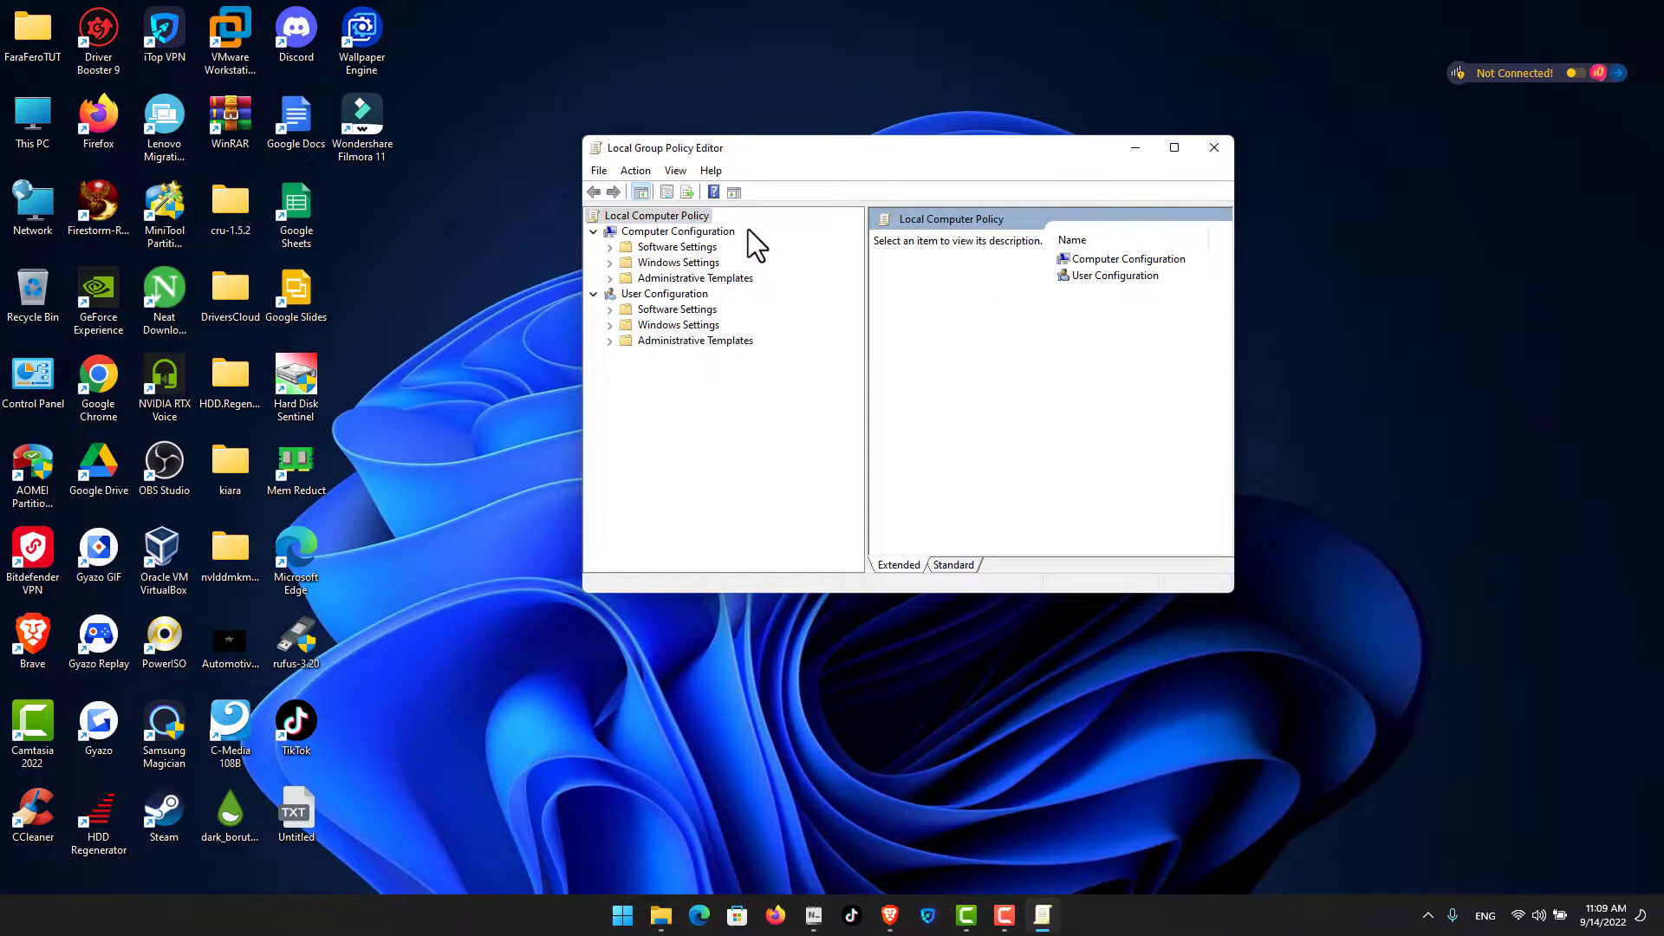
- Under Computer Configuration, go to Administrative Templates, Windows Components, and expand the Microsoft Defender Antivirus policies
{"action": "left_click", "coordinate": [647, 278]}
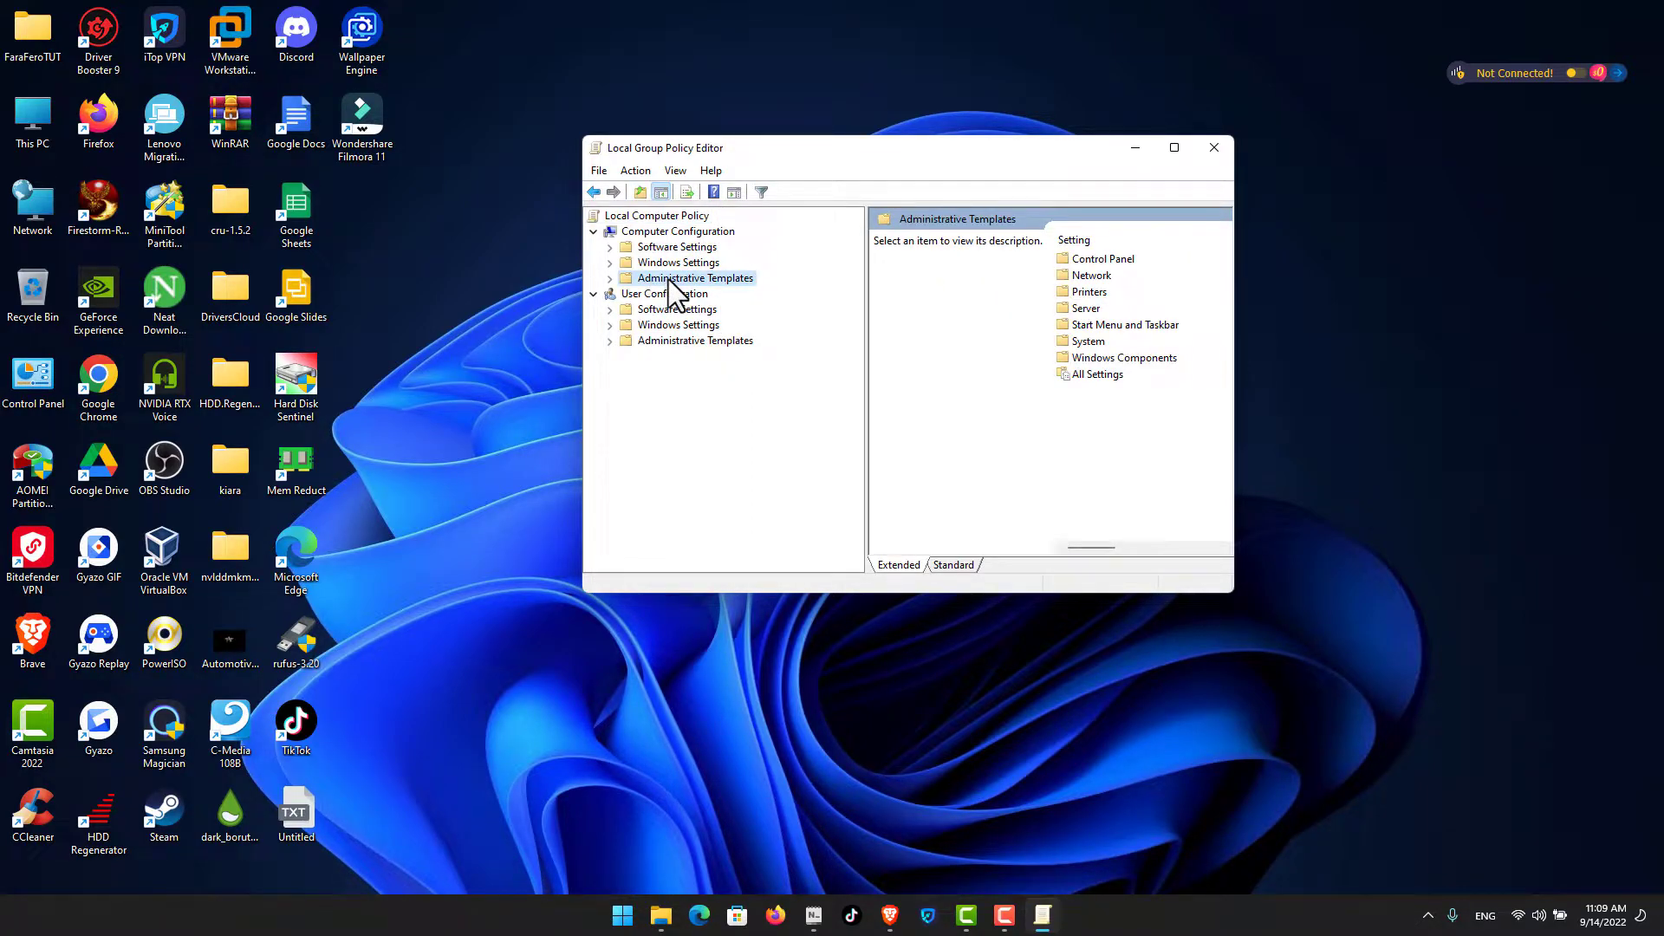
{"action": "double_click", "coordinate": [648, 278]}
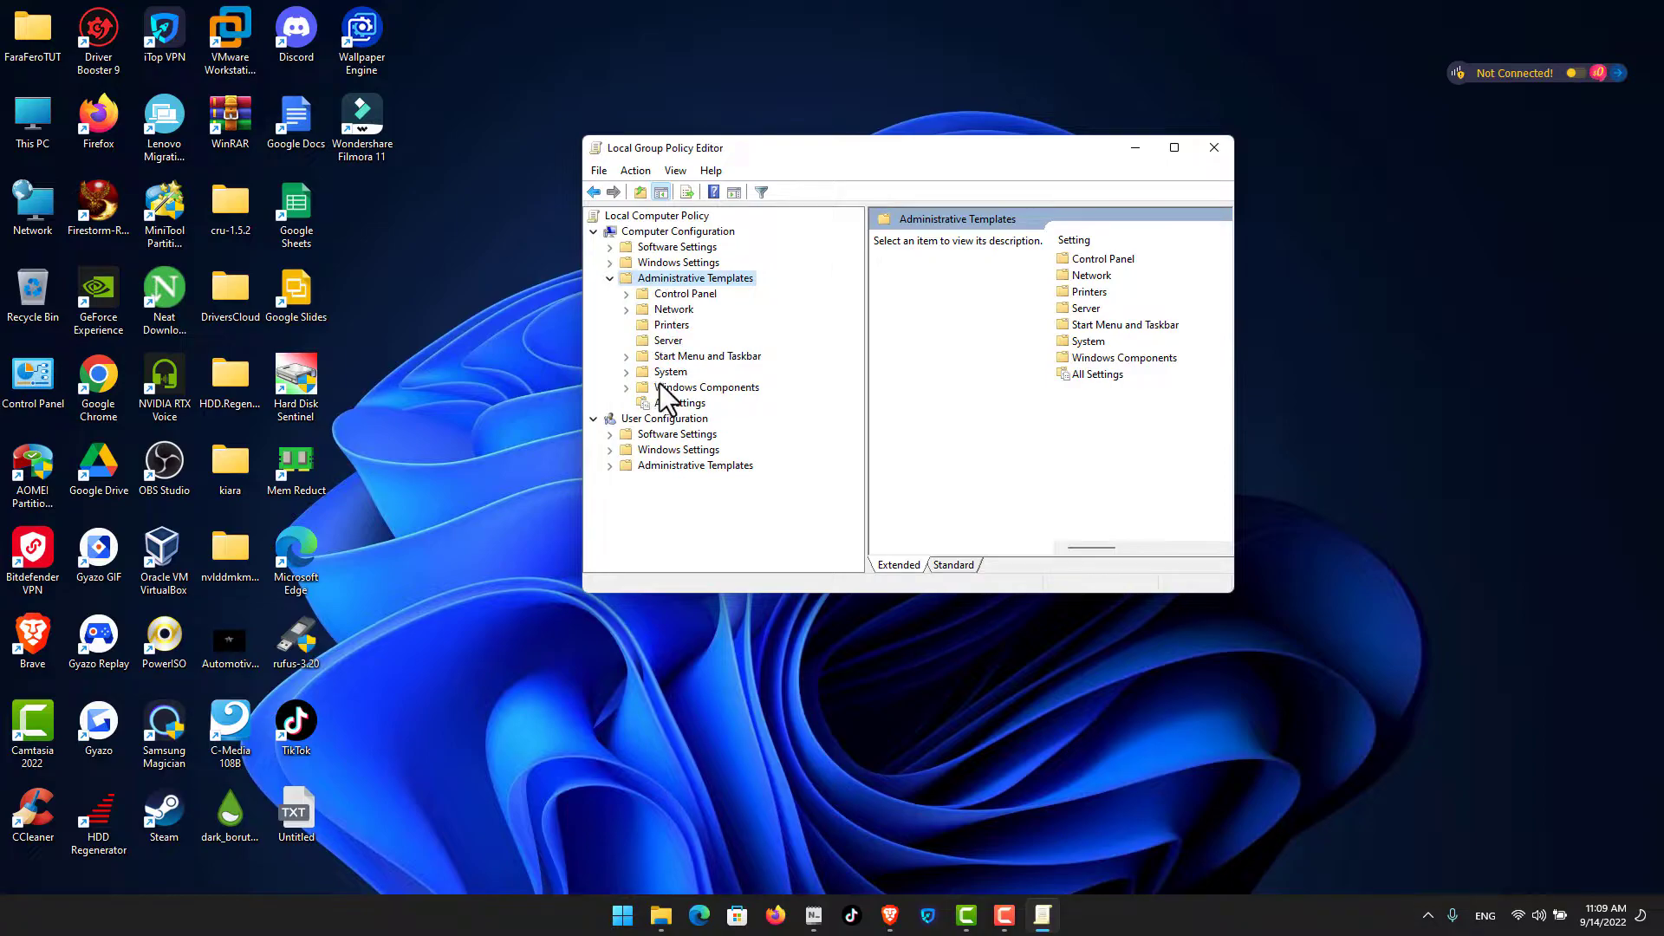
{"action": "double_click", "coordinate": [658, 385]}
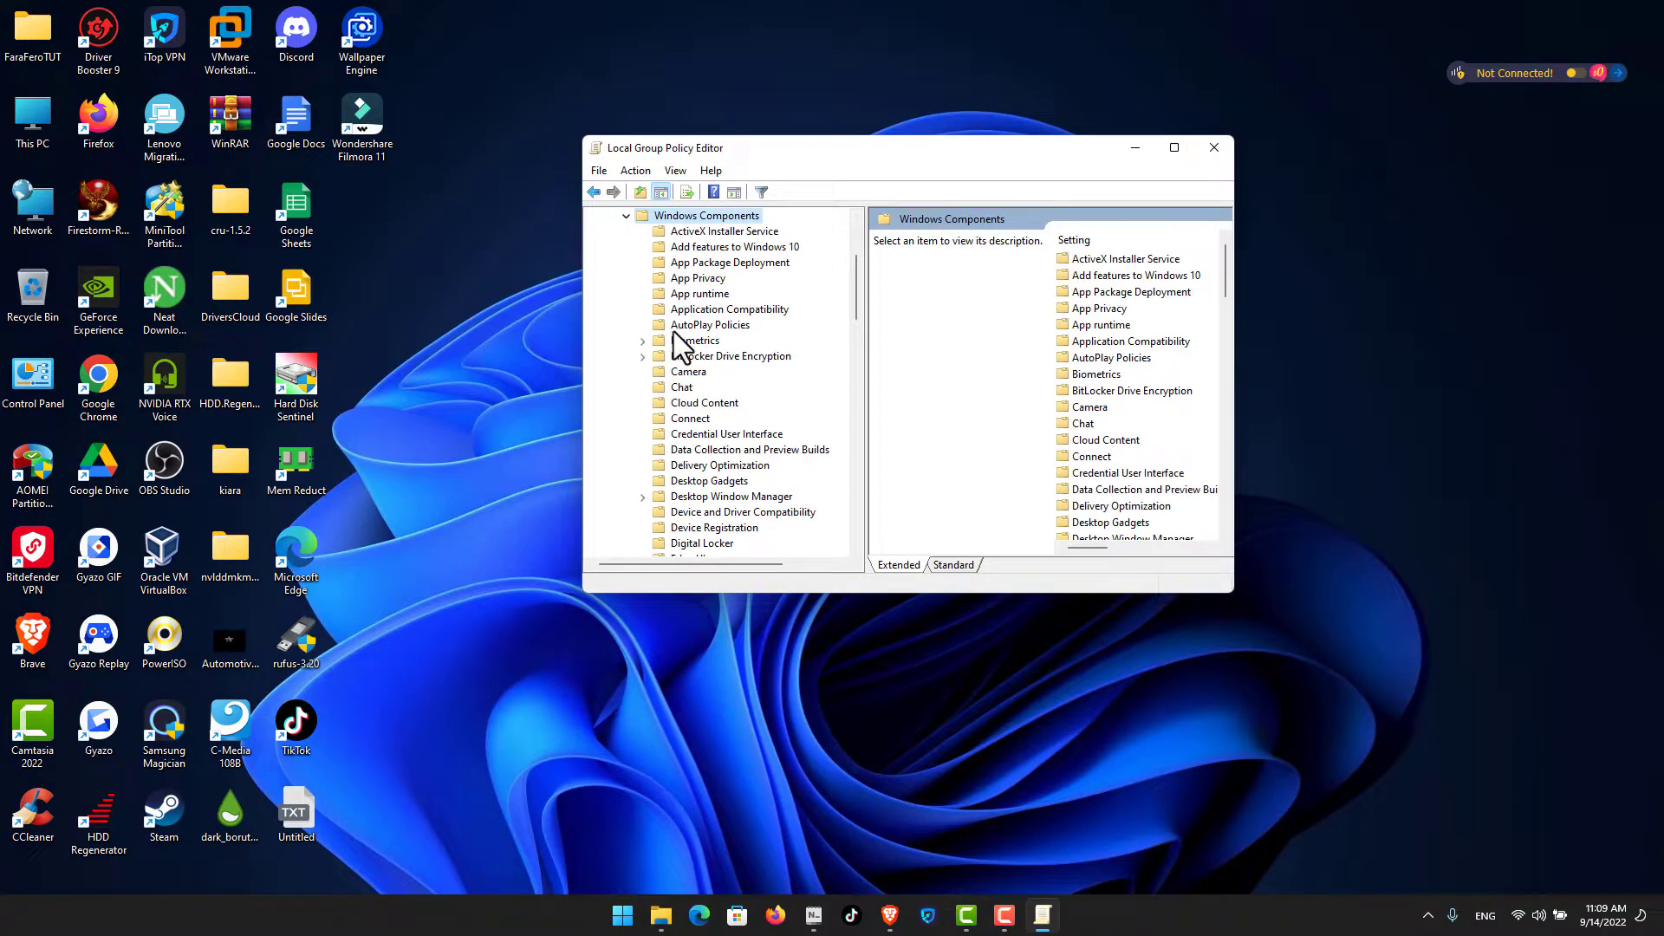
{"action": "scroll", "coordinate": [697, 433], "scroll_direction": "down", "scroll_amount": 12}
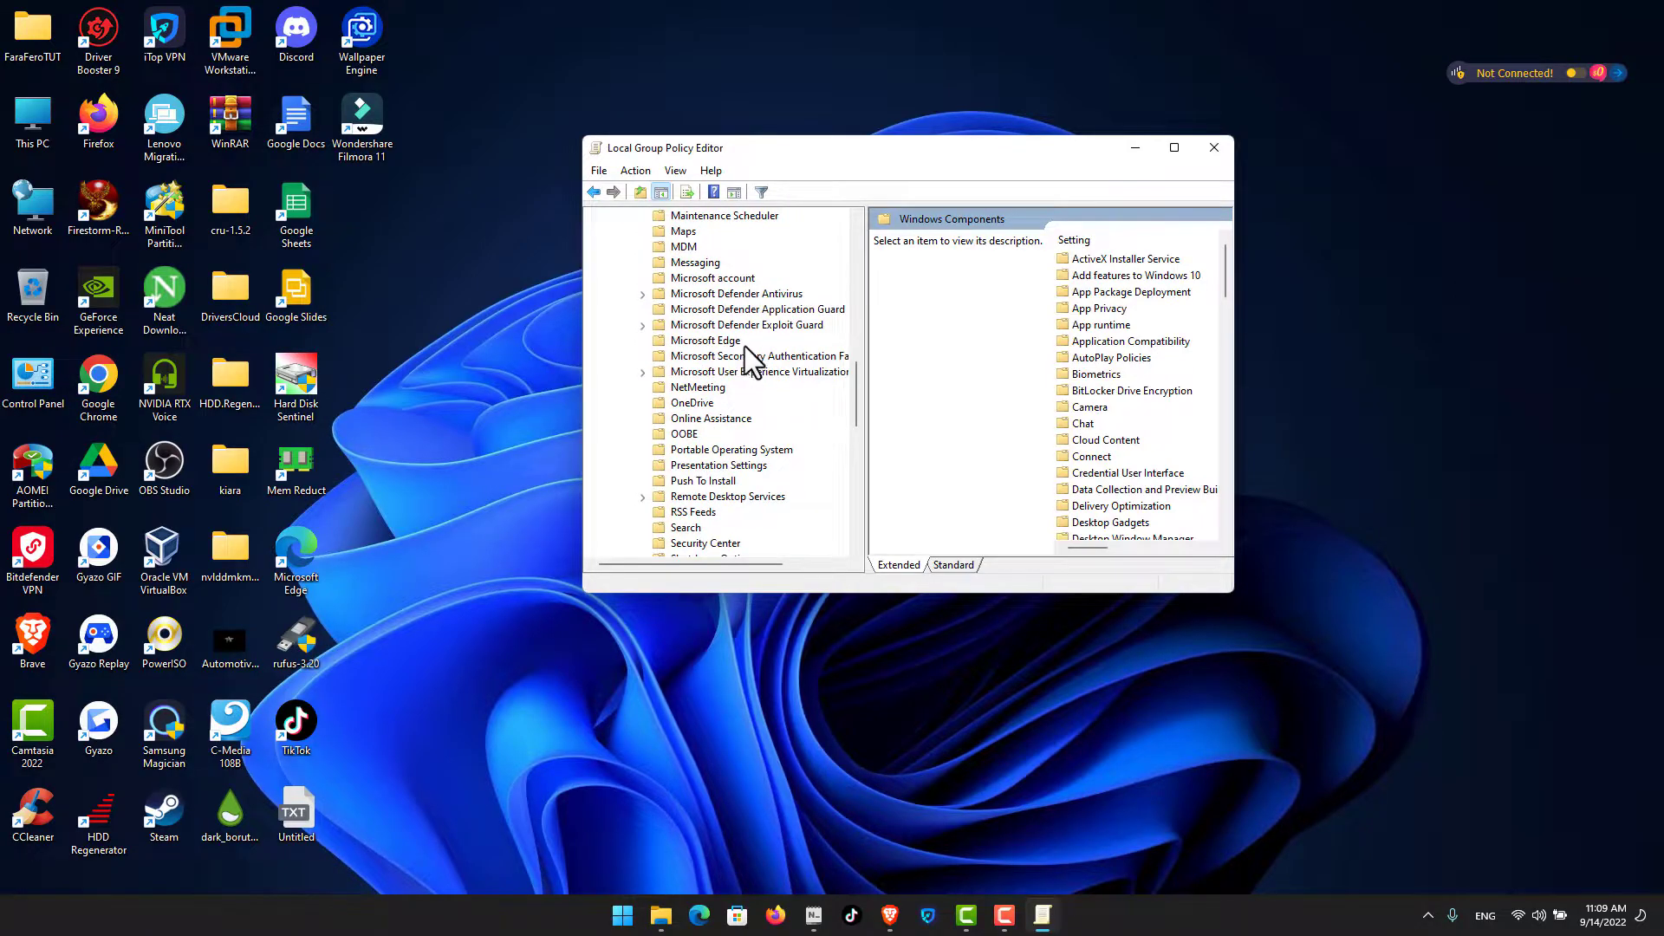
{"action": "left_click", "coordinate": [707, 293]}
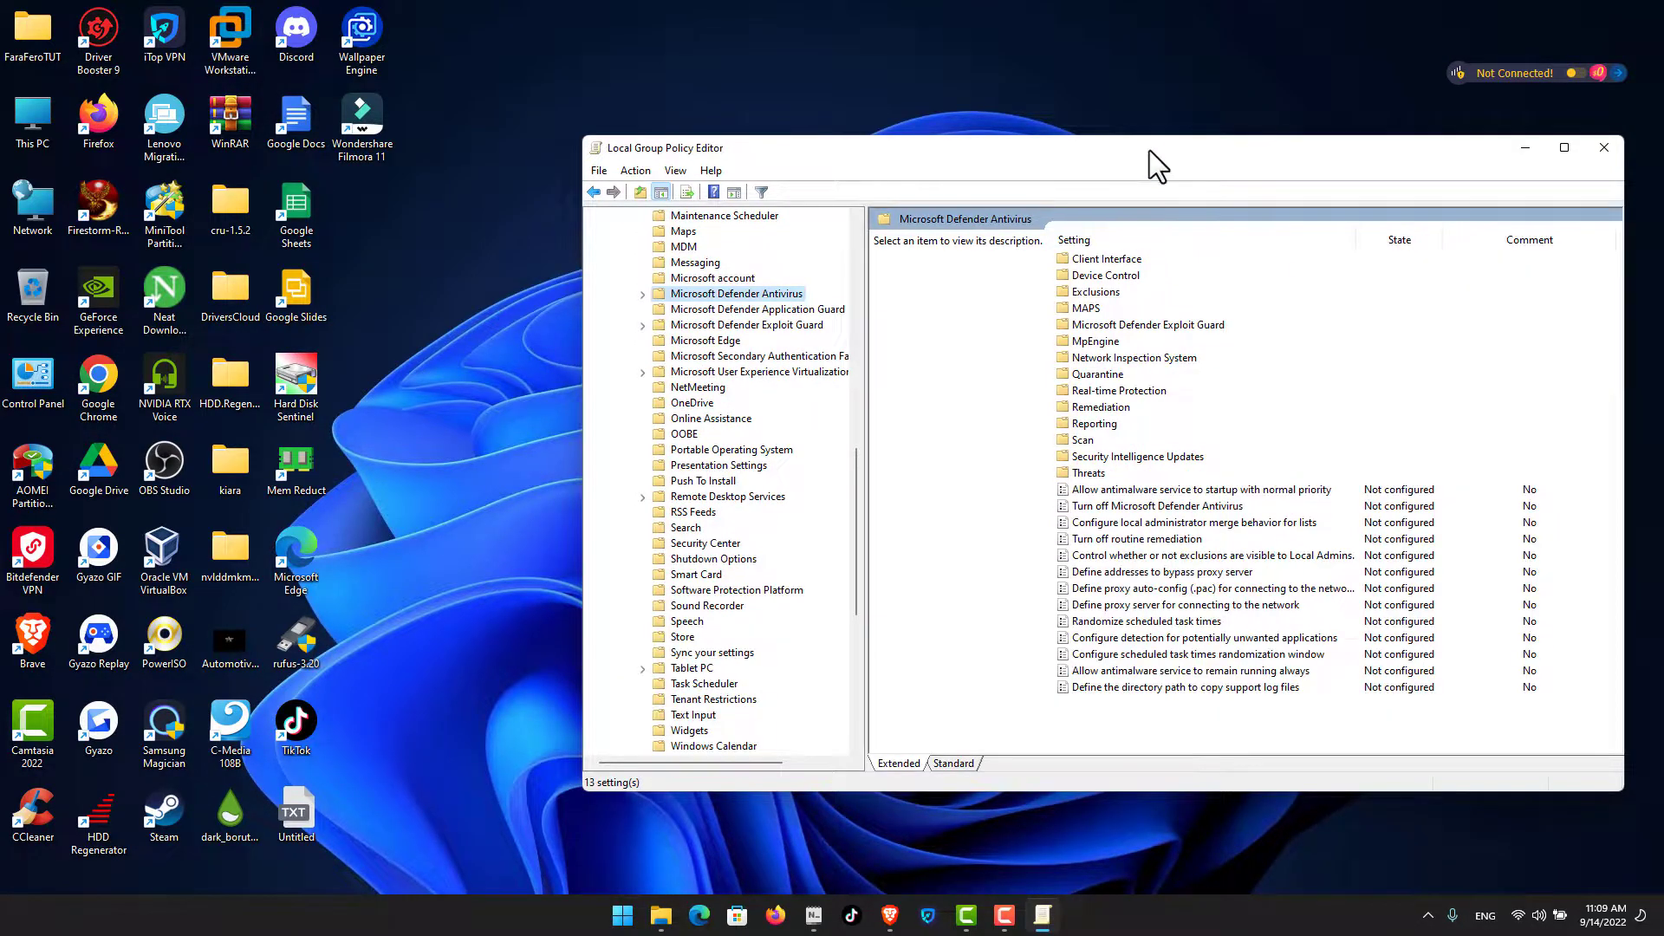
{"action": "left_click_drag", "start_coordinate": [1150, 149], "coordinate": [1004, 136]}
{"action": "left_click", "coordinate": [500, 280]}
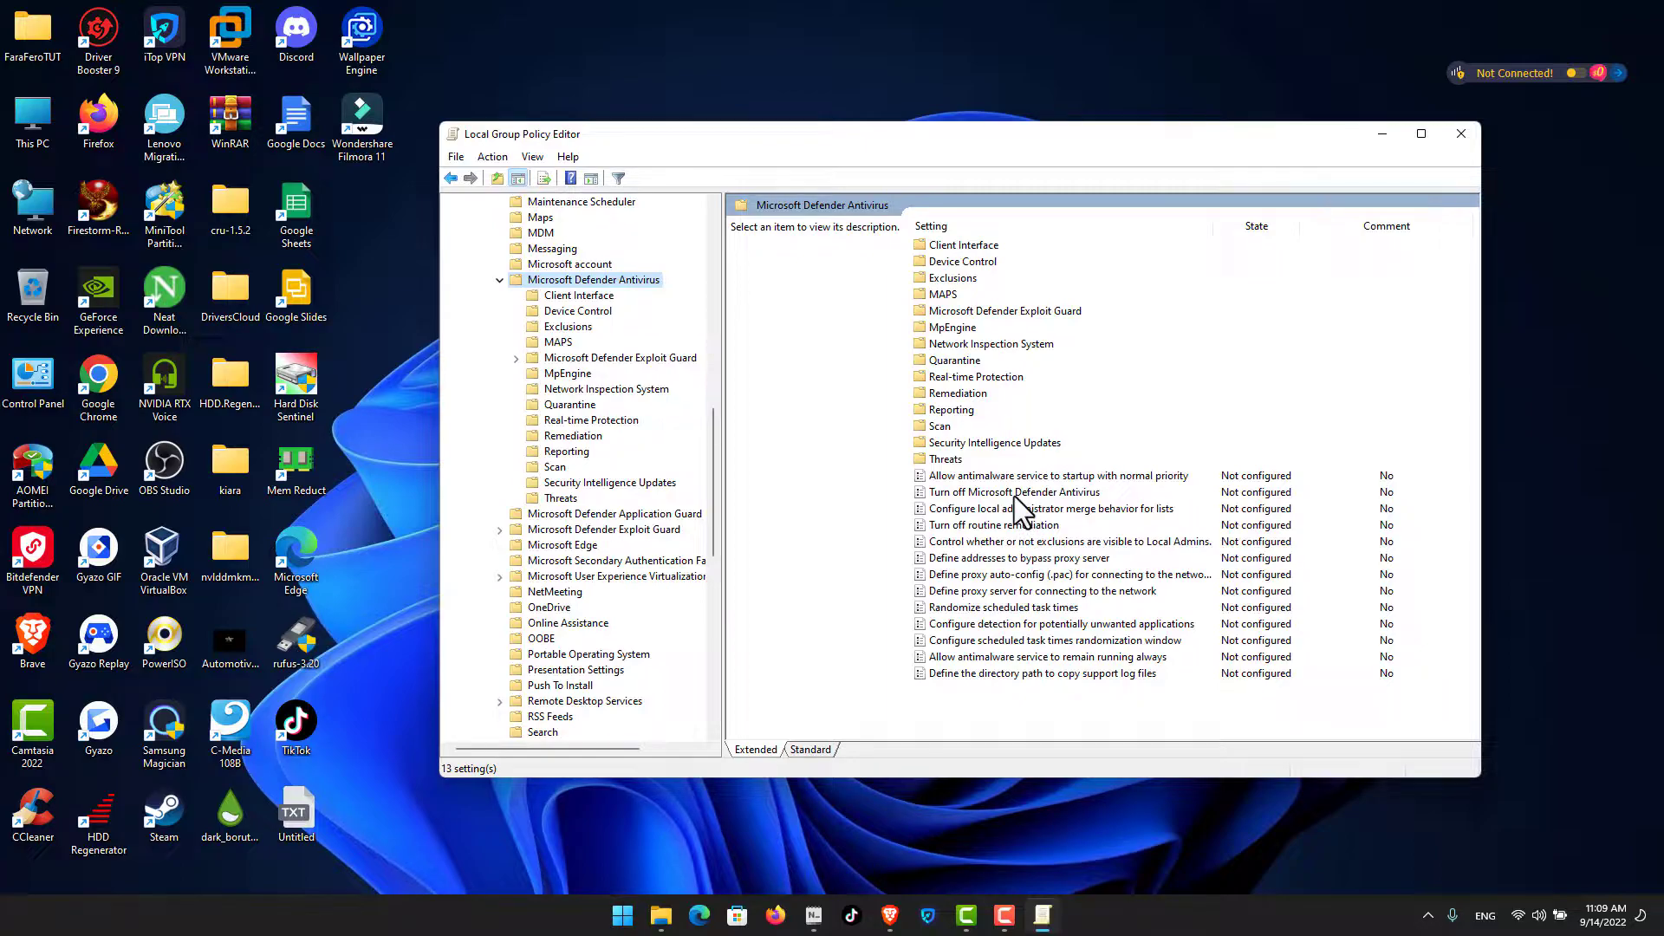
- Set the Turn off Microsoft Defender Antivirus policy to Enabled and close the policy editor
{"action": "left_click", "coordinate": [991, 496]}
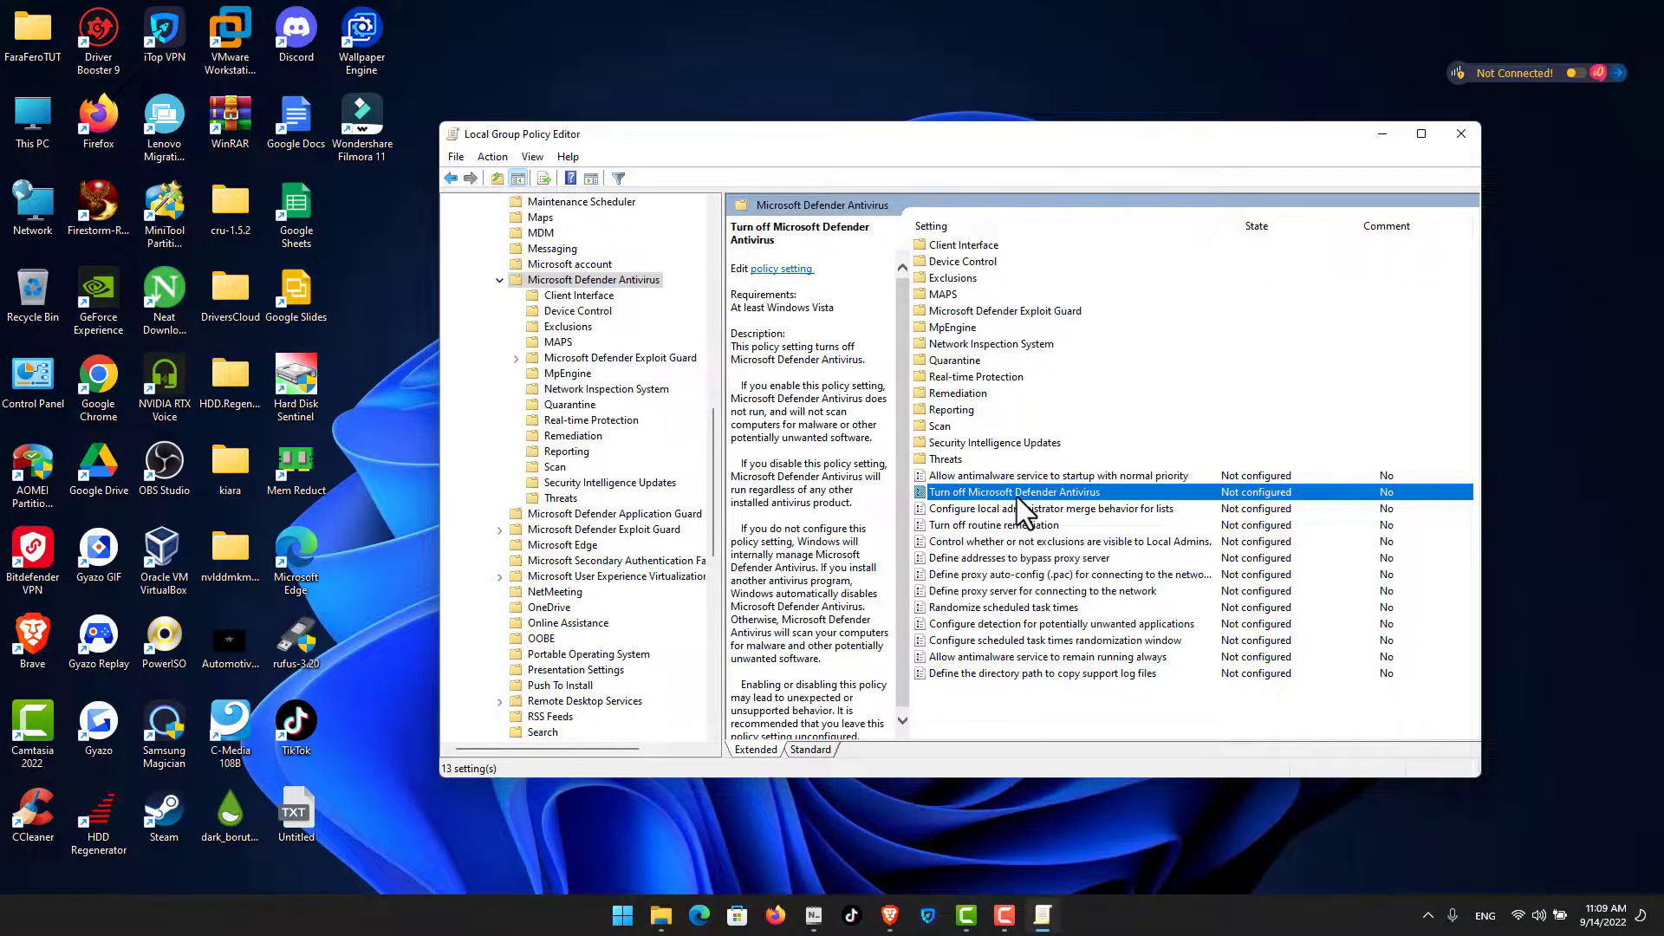
{"action": "double_click", "coordinate": [1016, 495]}
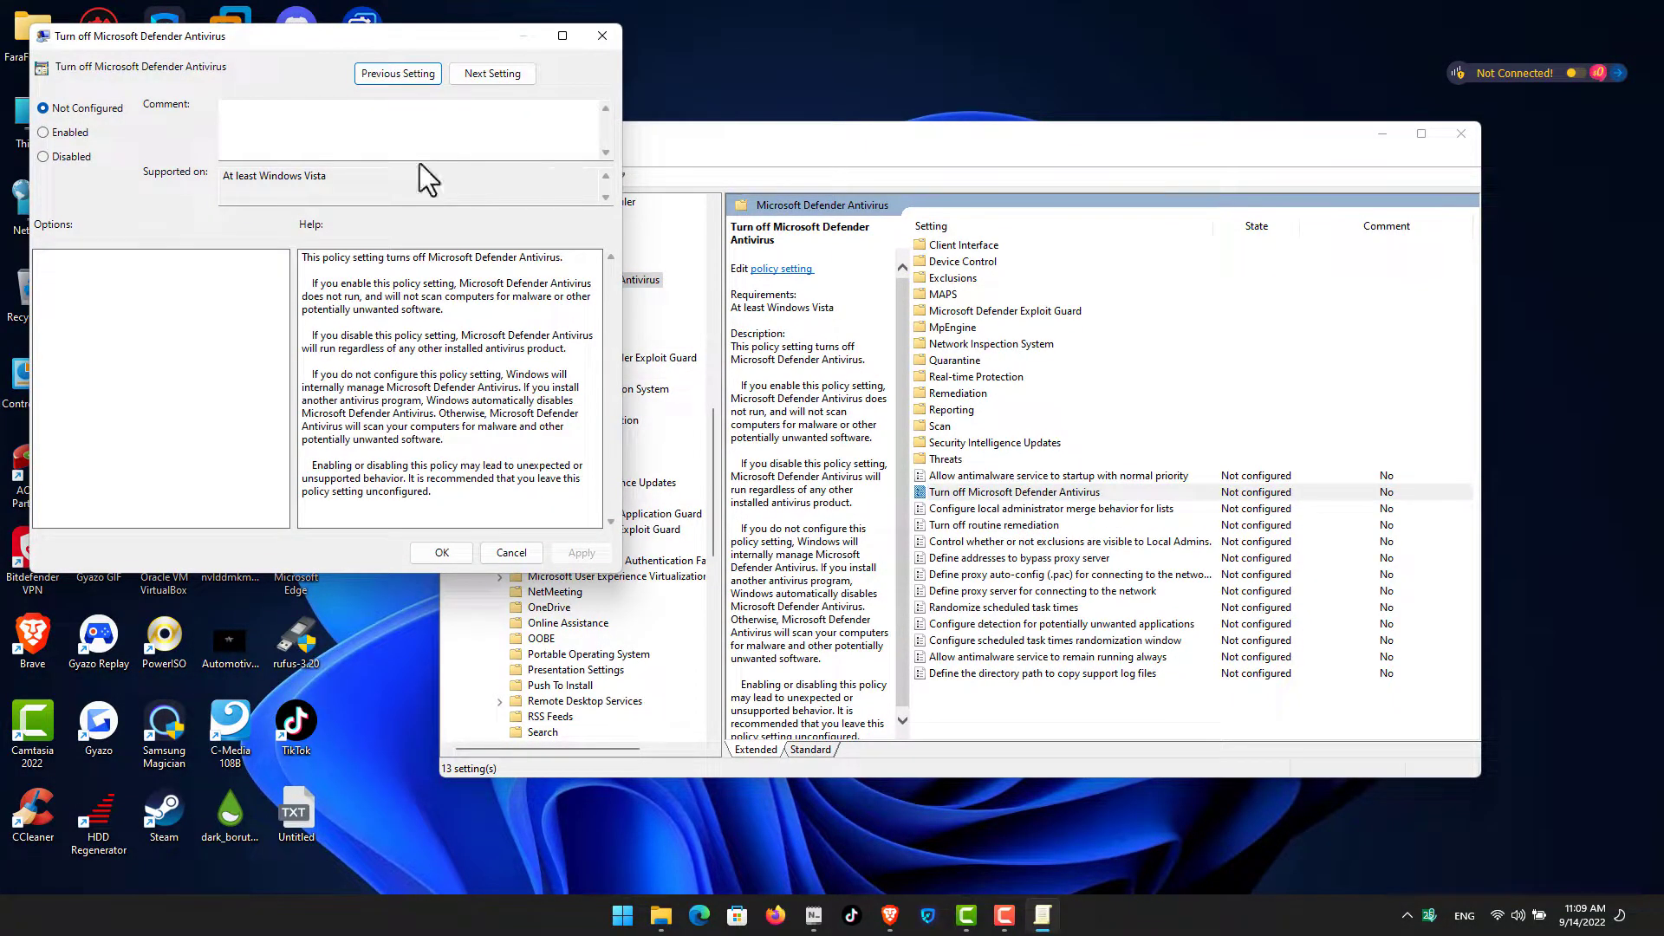
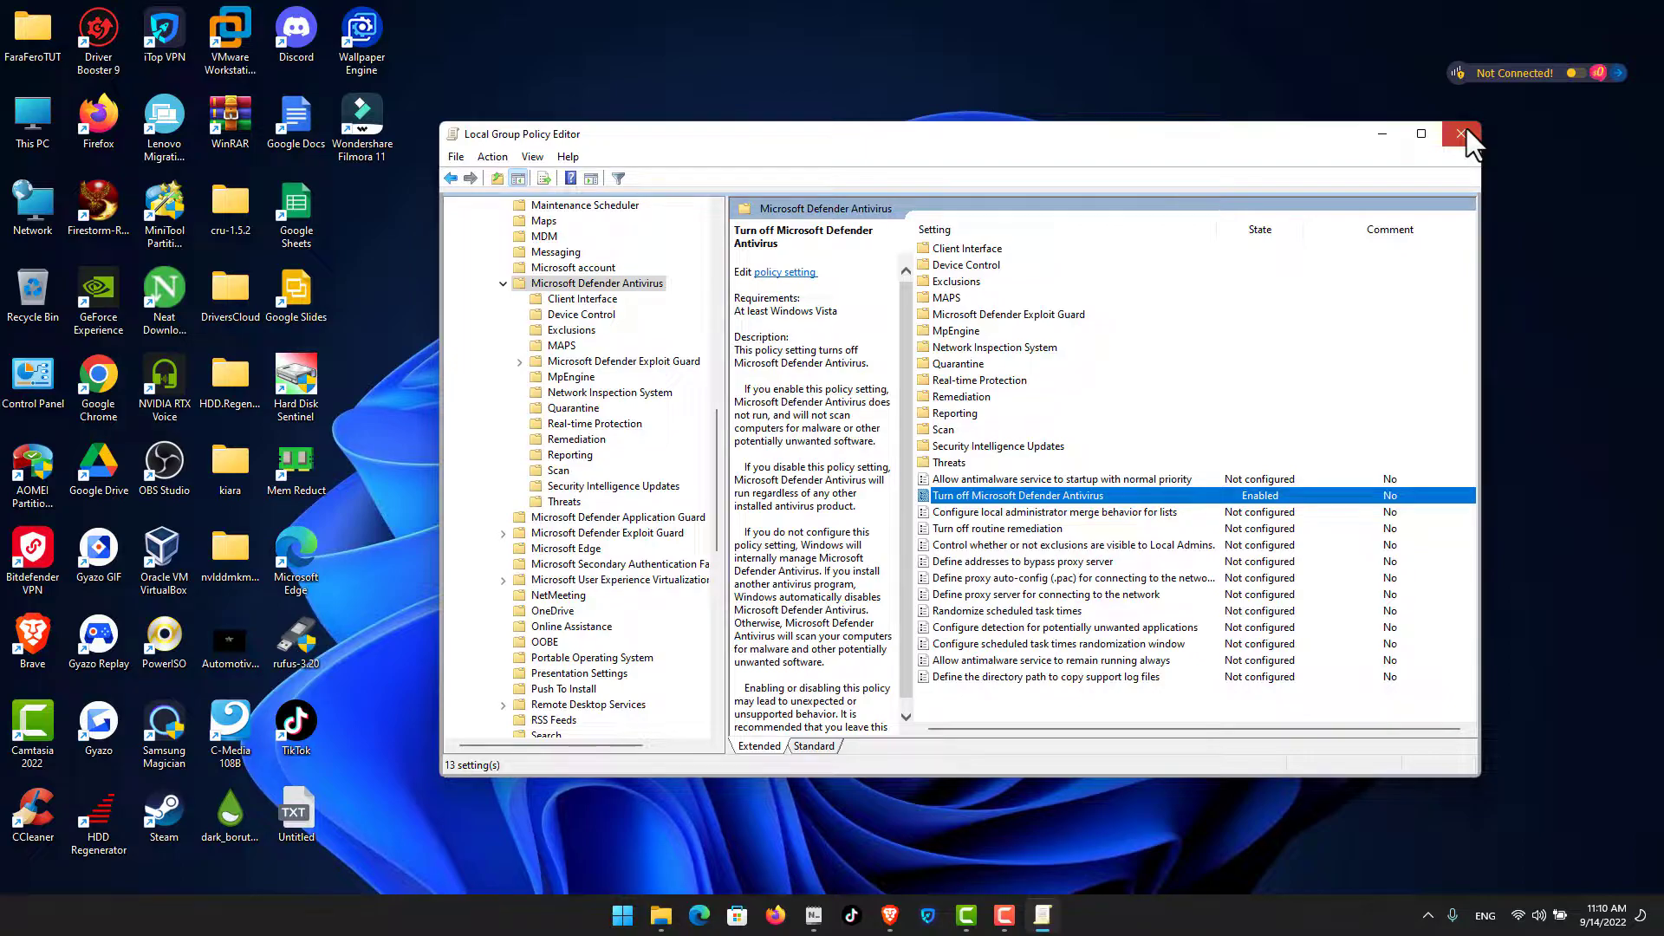
{"action": "left_click", "coordinate": [1463, 134]}
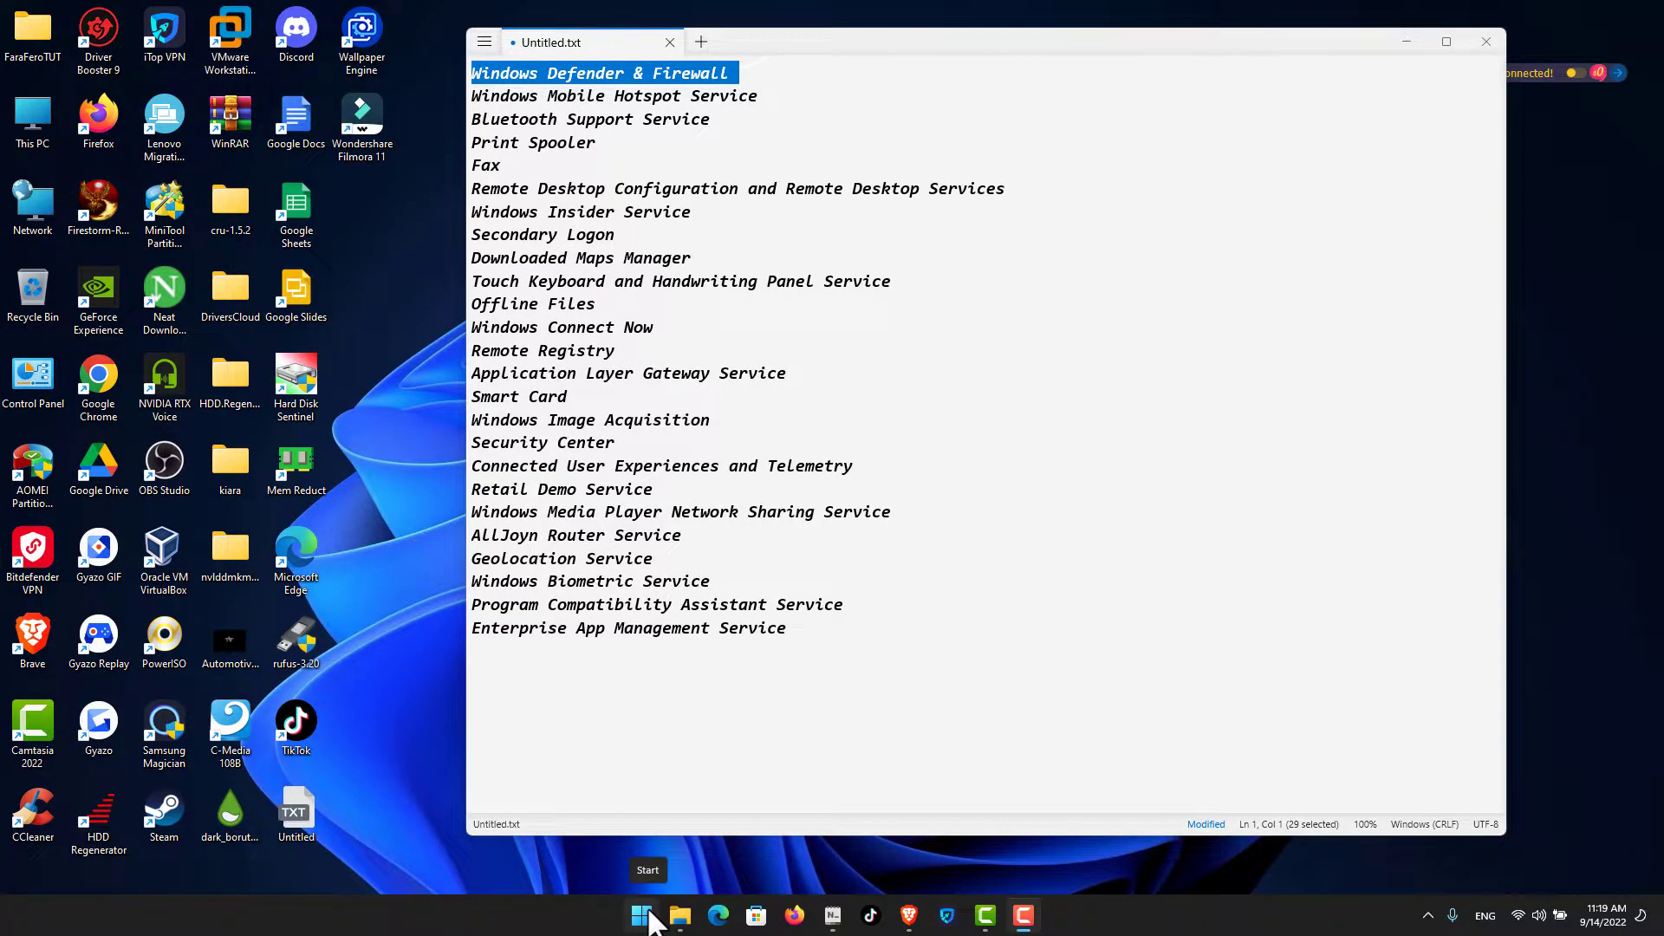
- Open the Services console by running services.msc
{"action": "key", "text": "super+r"}
{"action": "type", "text": "Ser"}
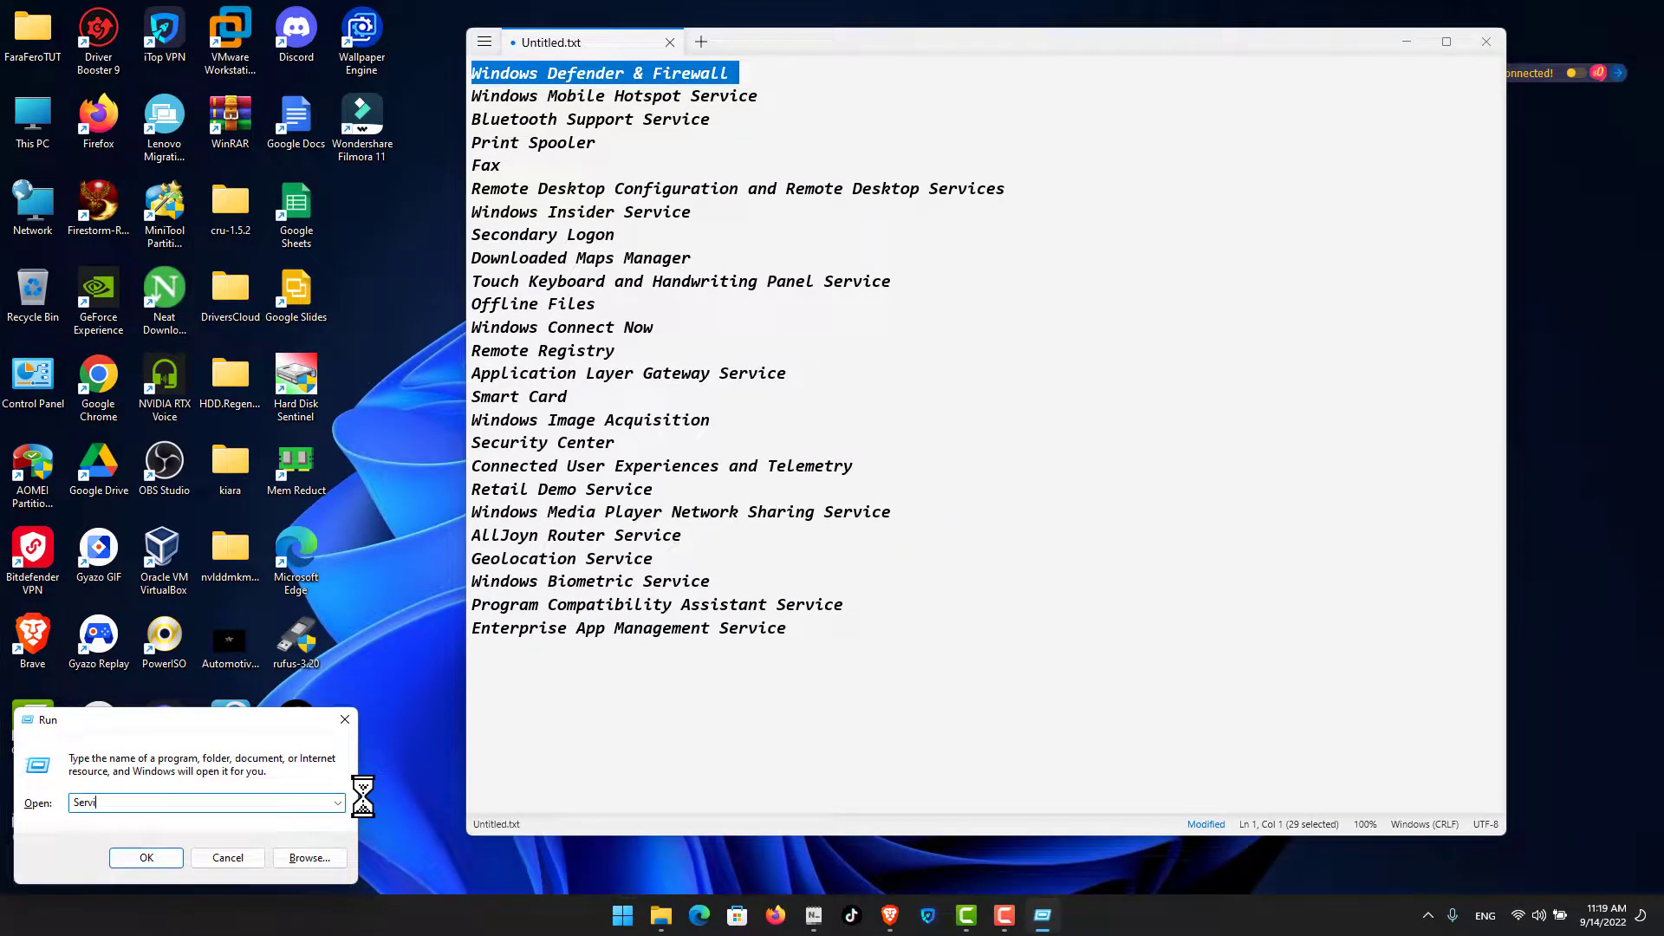
{"action": "type", "text": "vices.msc"}
{"action": "left_click", "coordinate": [126, 855]}
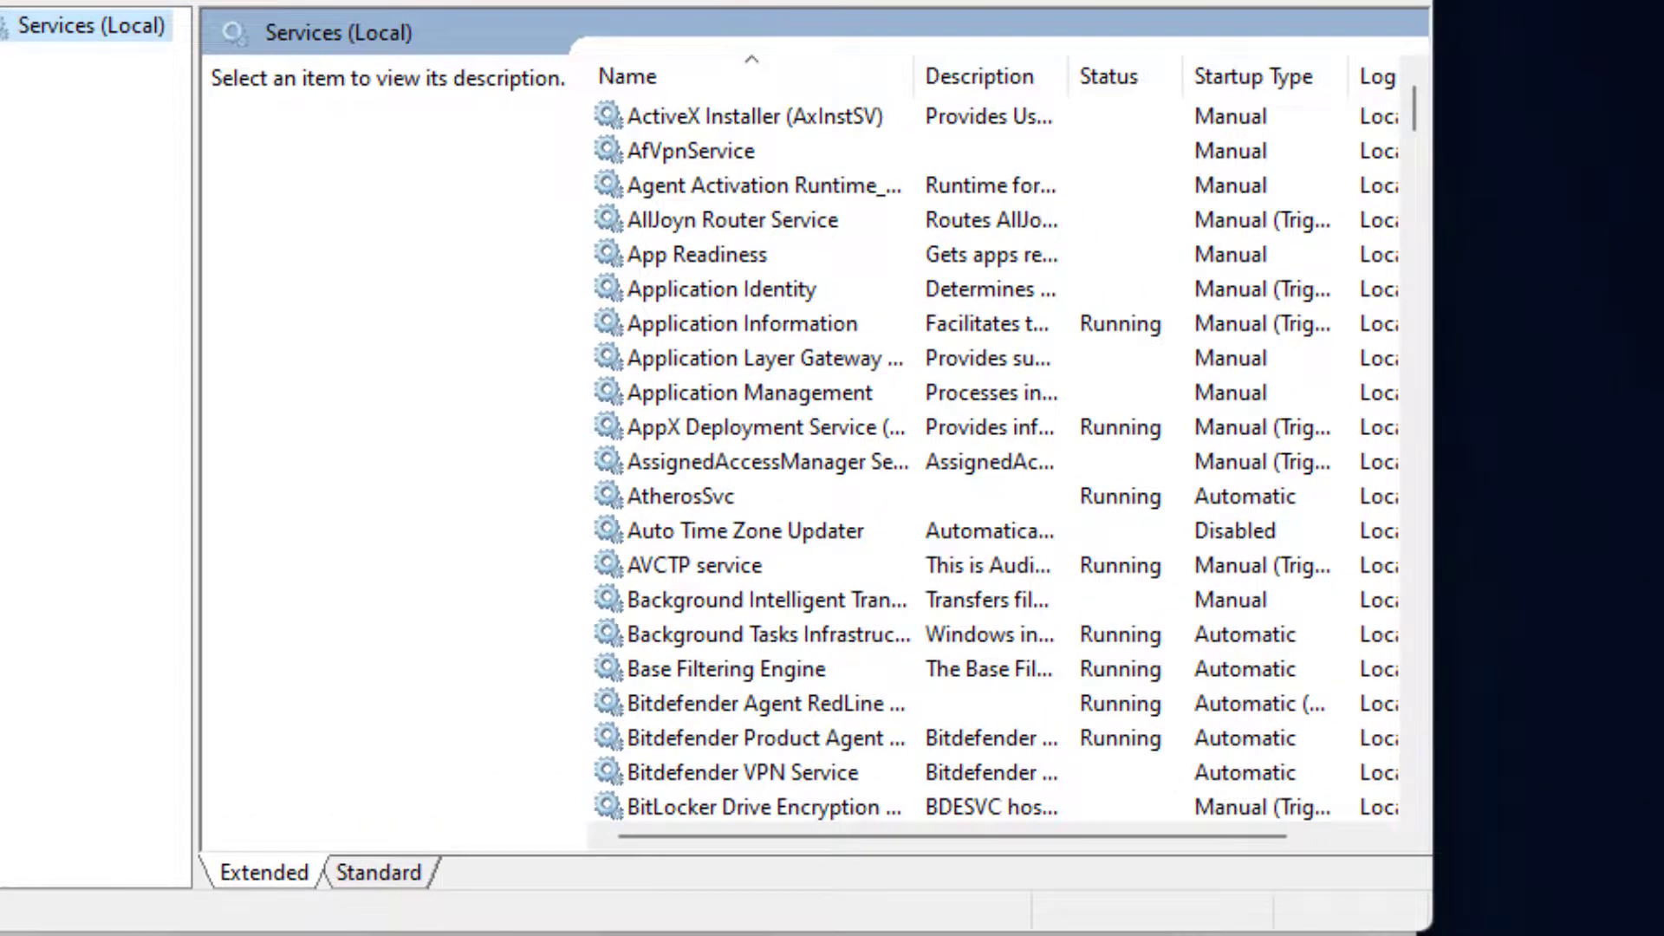
- Sort the services by name in descending order and check the startup type of Windows Mobile Hotspot Service in its properties
{"action": "left_click", "coordinate": [988, 254]}
{"action": "left_click", "coordinate": [740, 78]}
{"action": "left_click", "coordinate": [732, 428]}
{"action": "scroll", "coordinate": [861, 519], "scroll_direction": "down", "scroll_amount": 4}
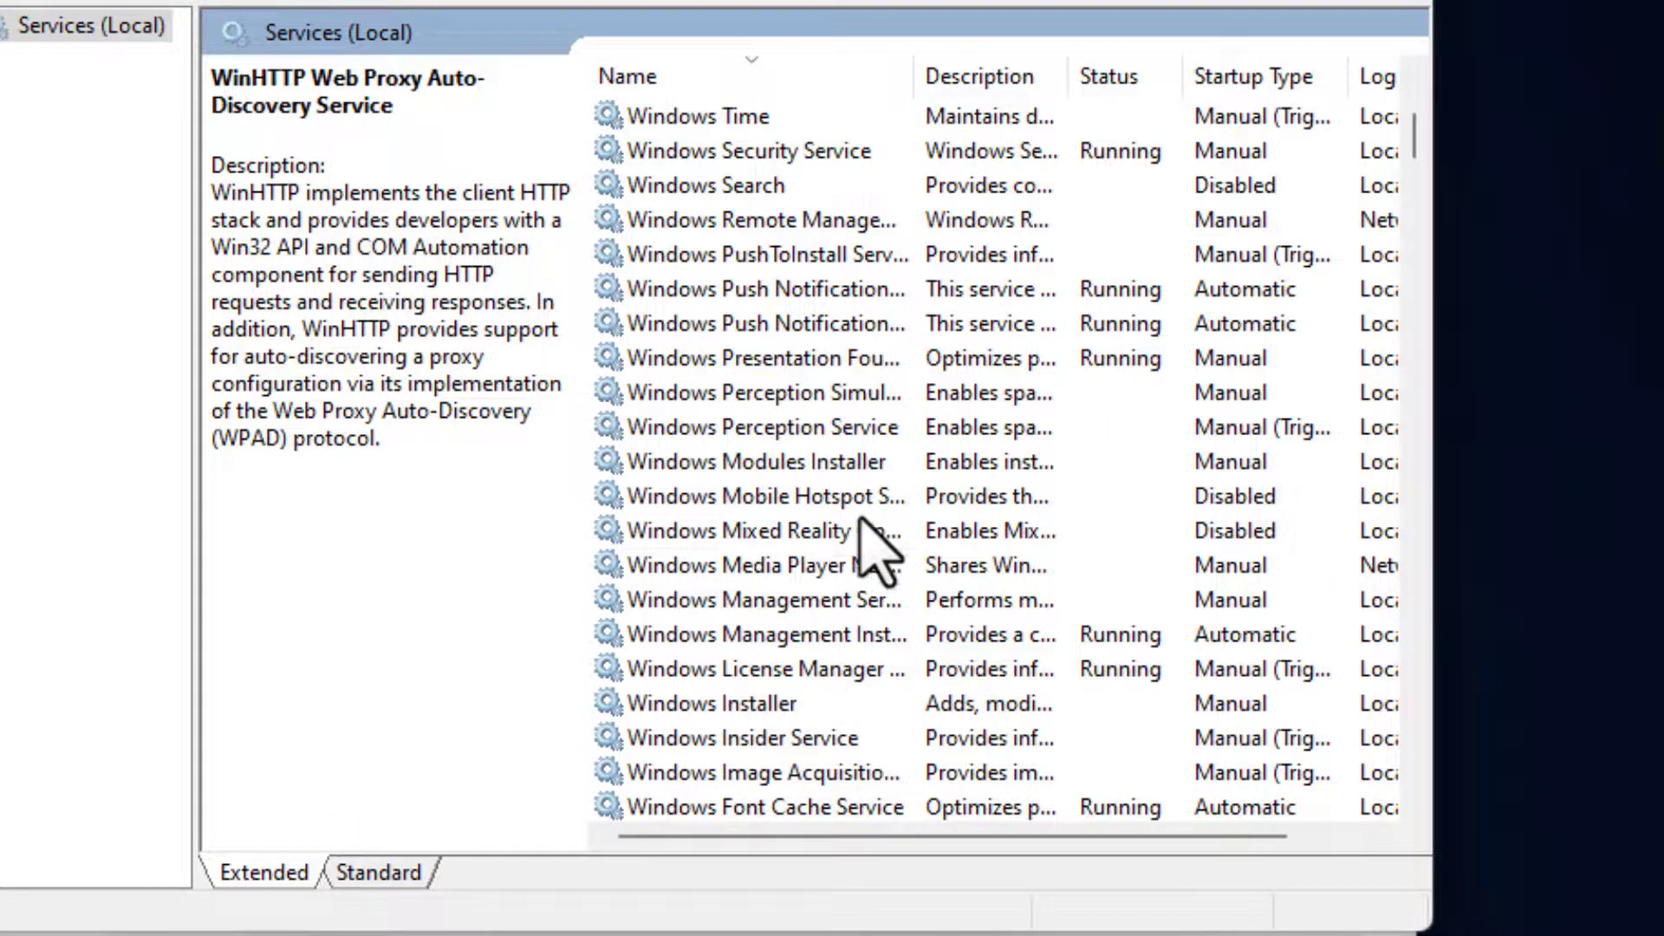
{"action": "double_click", "coordinate": [774, 496]}
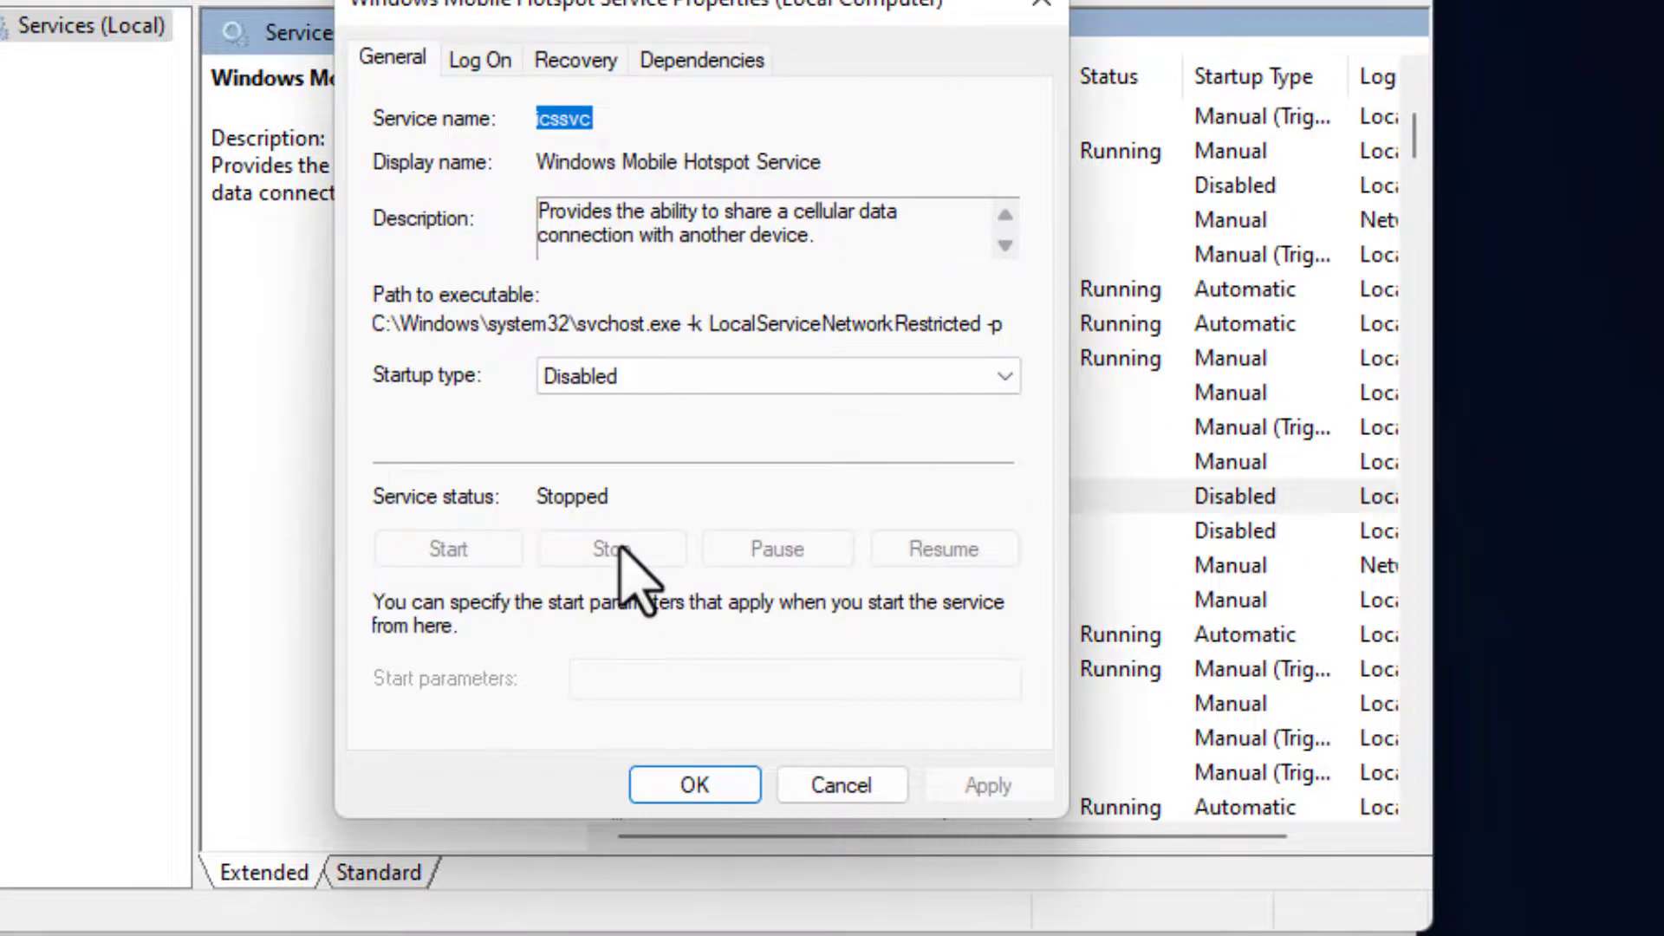
{"action": "left_click", "coordinate": [726, 790]}
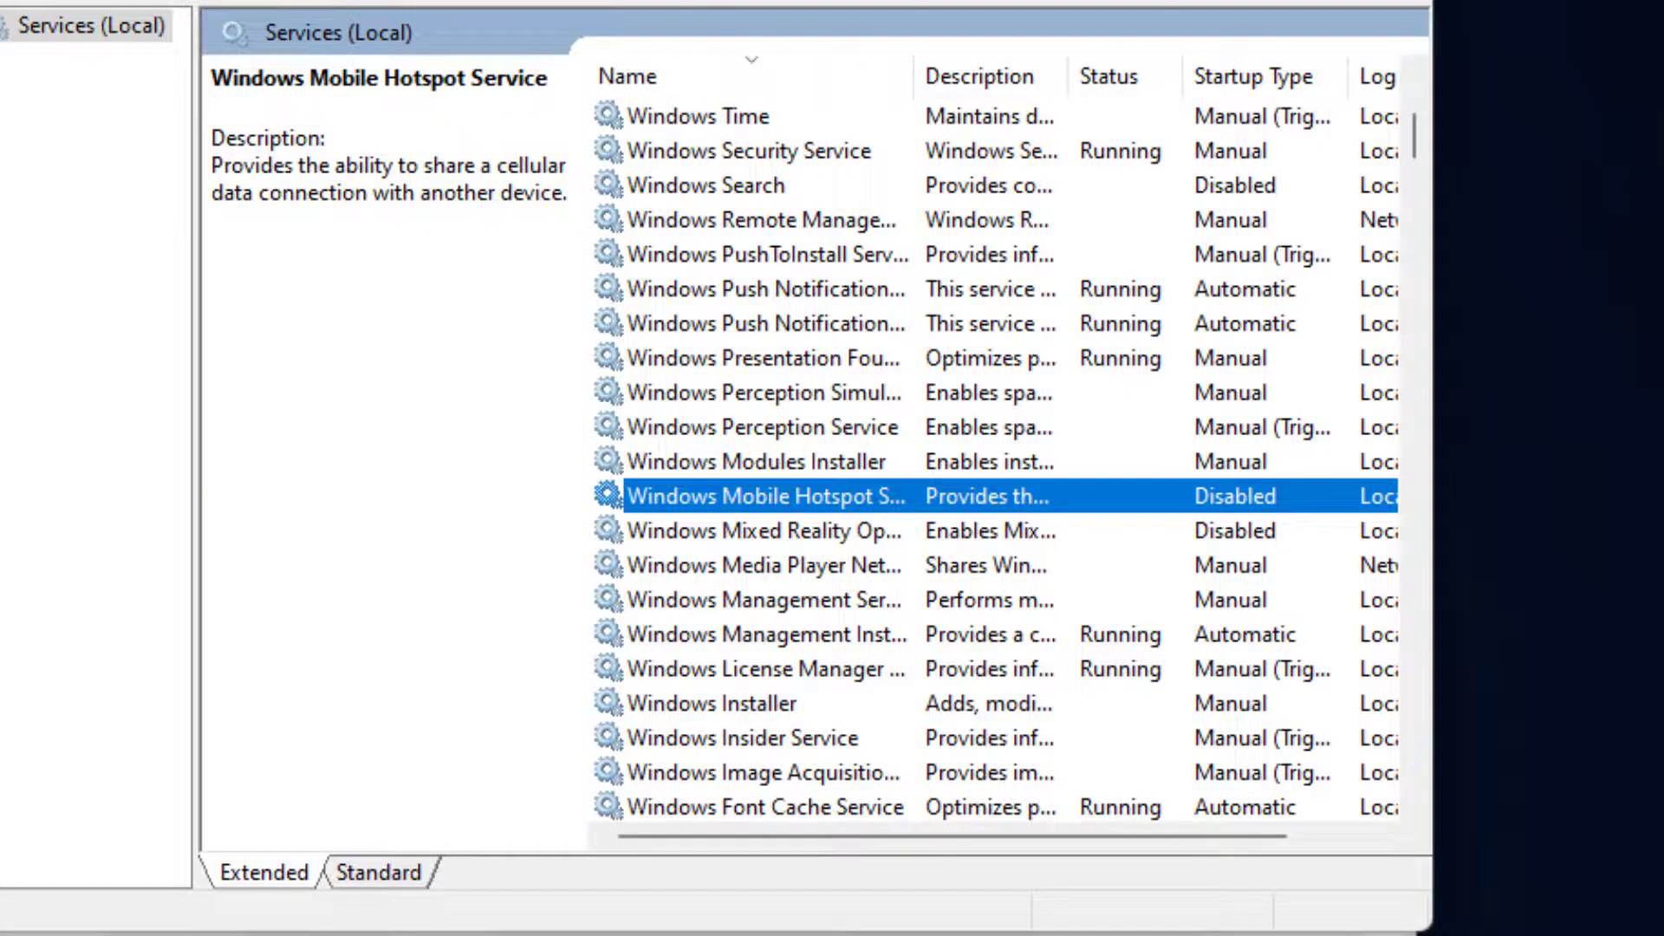
- Find the Bluetooth services in the list and stop the Bluetooth User Support Service
{"action": "left_click", "coordinate": [945, 281]}
{"action": "left_click", "coordinate": [815, 190]}
{"action": "key", "text": "b"}
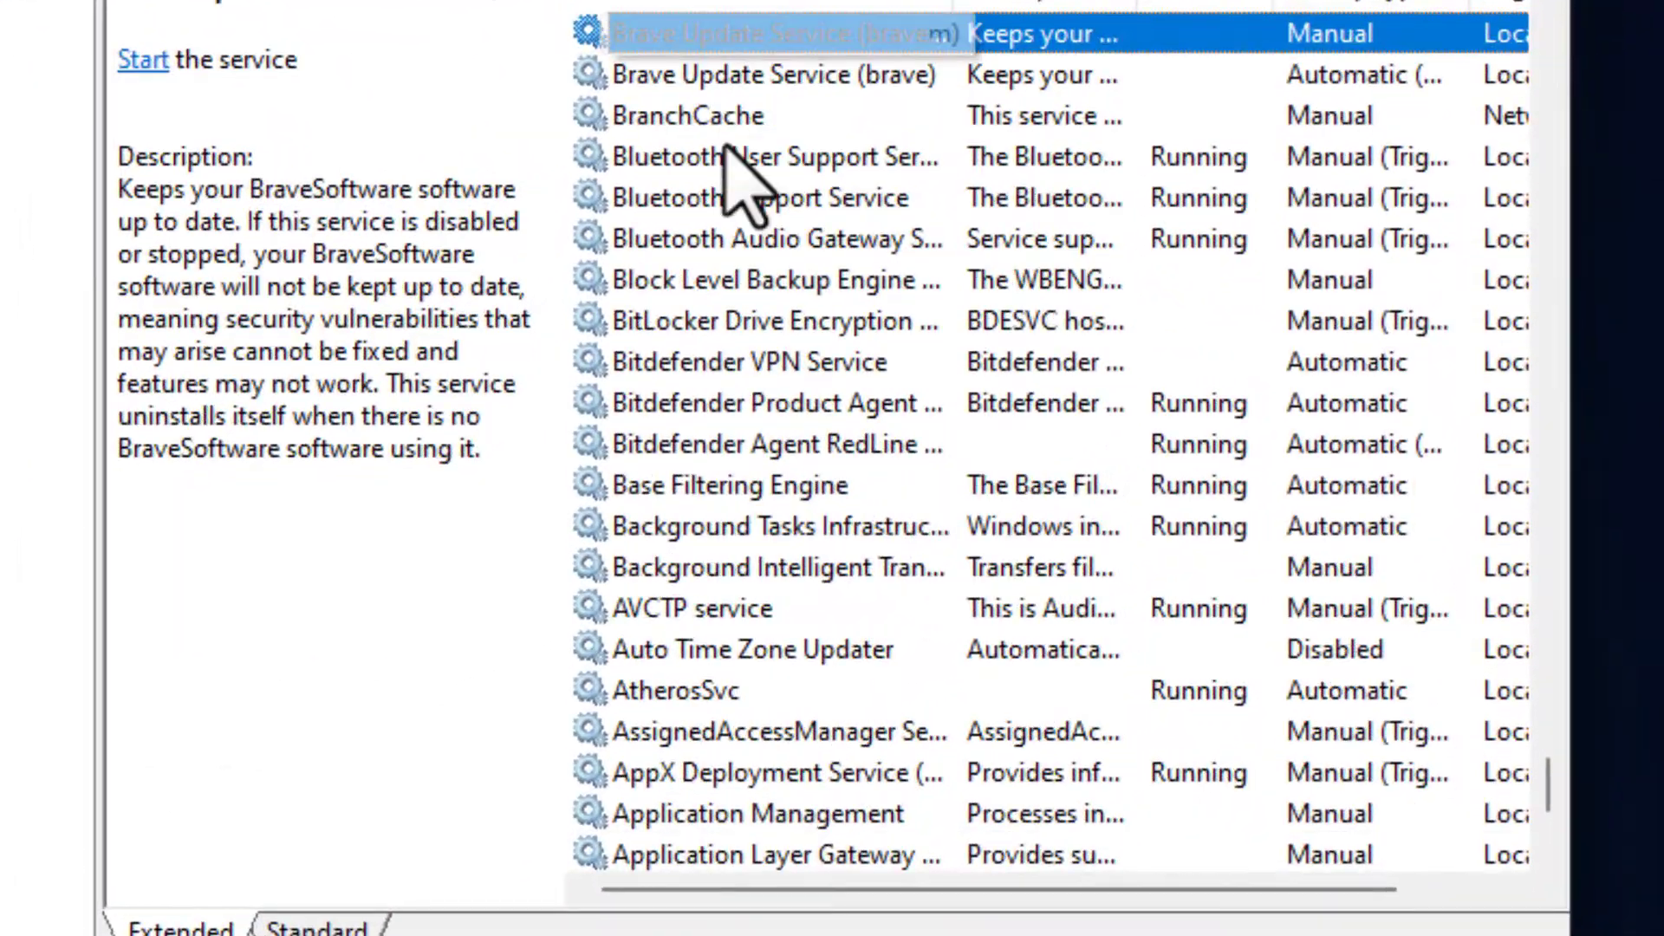
{"action": "left_click", "coordinate": [1175, 442]}
{"action": "double_click", "coordinate": [741, 160]}
{"action": "left_click", "coordinate": [590, 546]}
{"action": "left_click", "coordinate": [688, 829]}
- Stop the Bluetooth Support Service from its properties and close them
{"action": "double_click", "coordinate": [737, 200]}
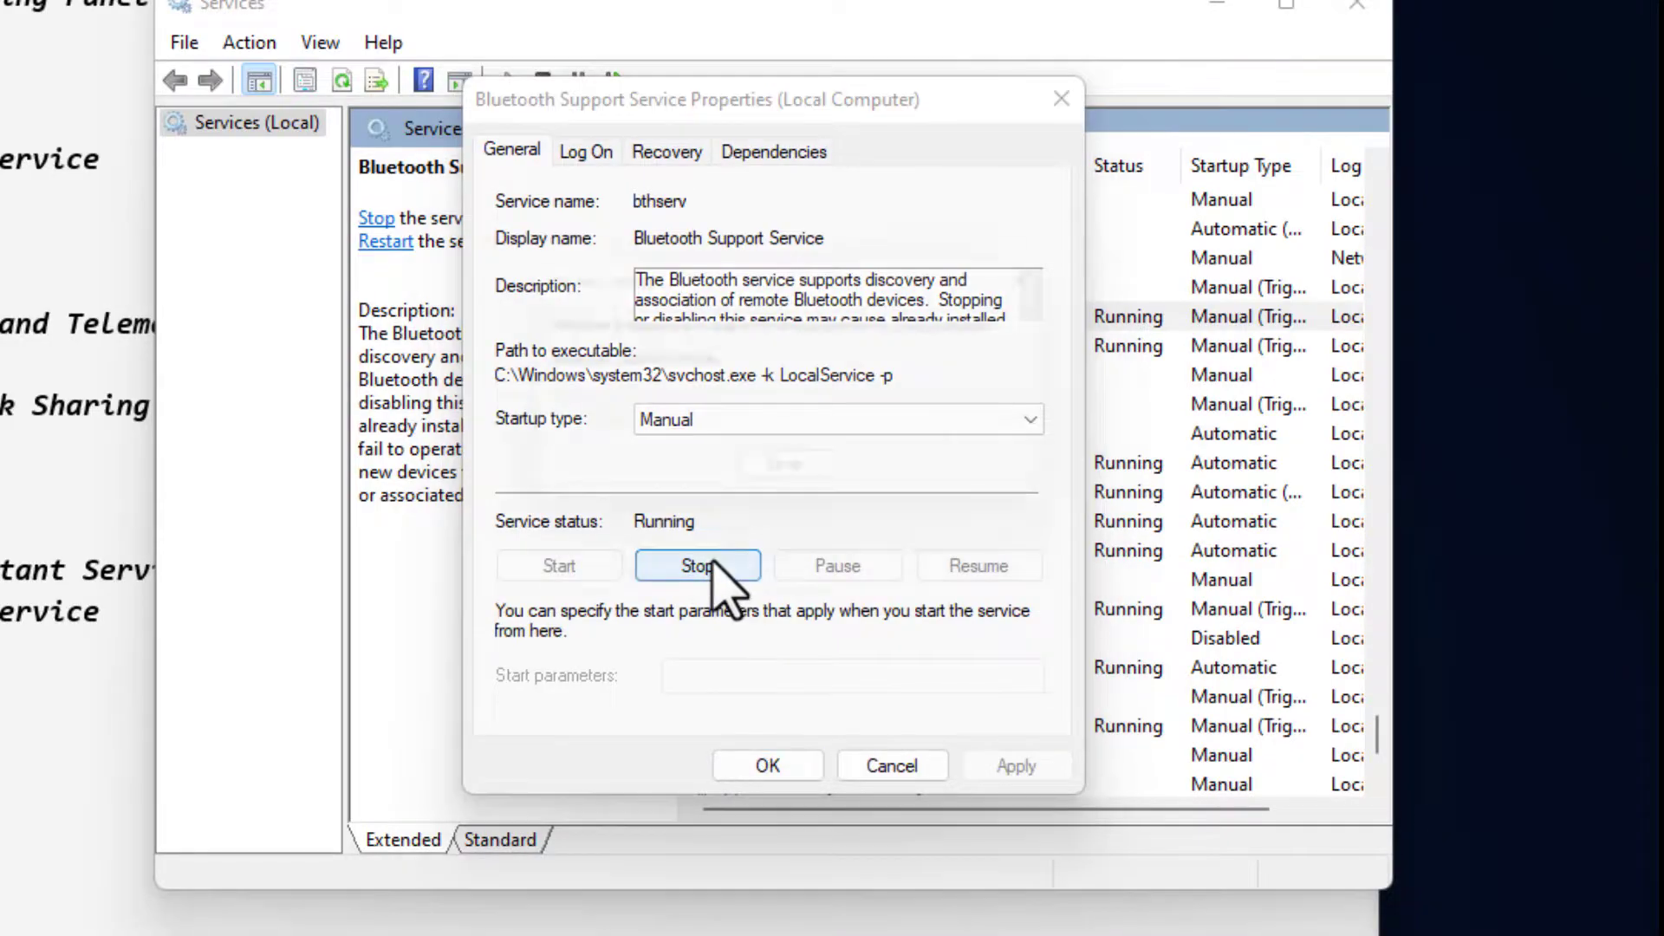
{"action": "left_click", "coordinate": [719, 568]}
{"action": "left_click", "coordinate": [799, 765]}
- Stop the Bluetooth Audio Gateway Service from its properties and close them
{"action": "double_click", "coordinate": [829, 345]}
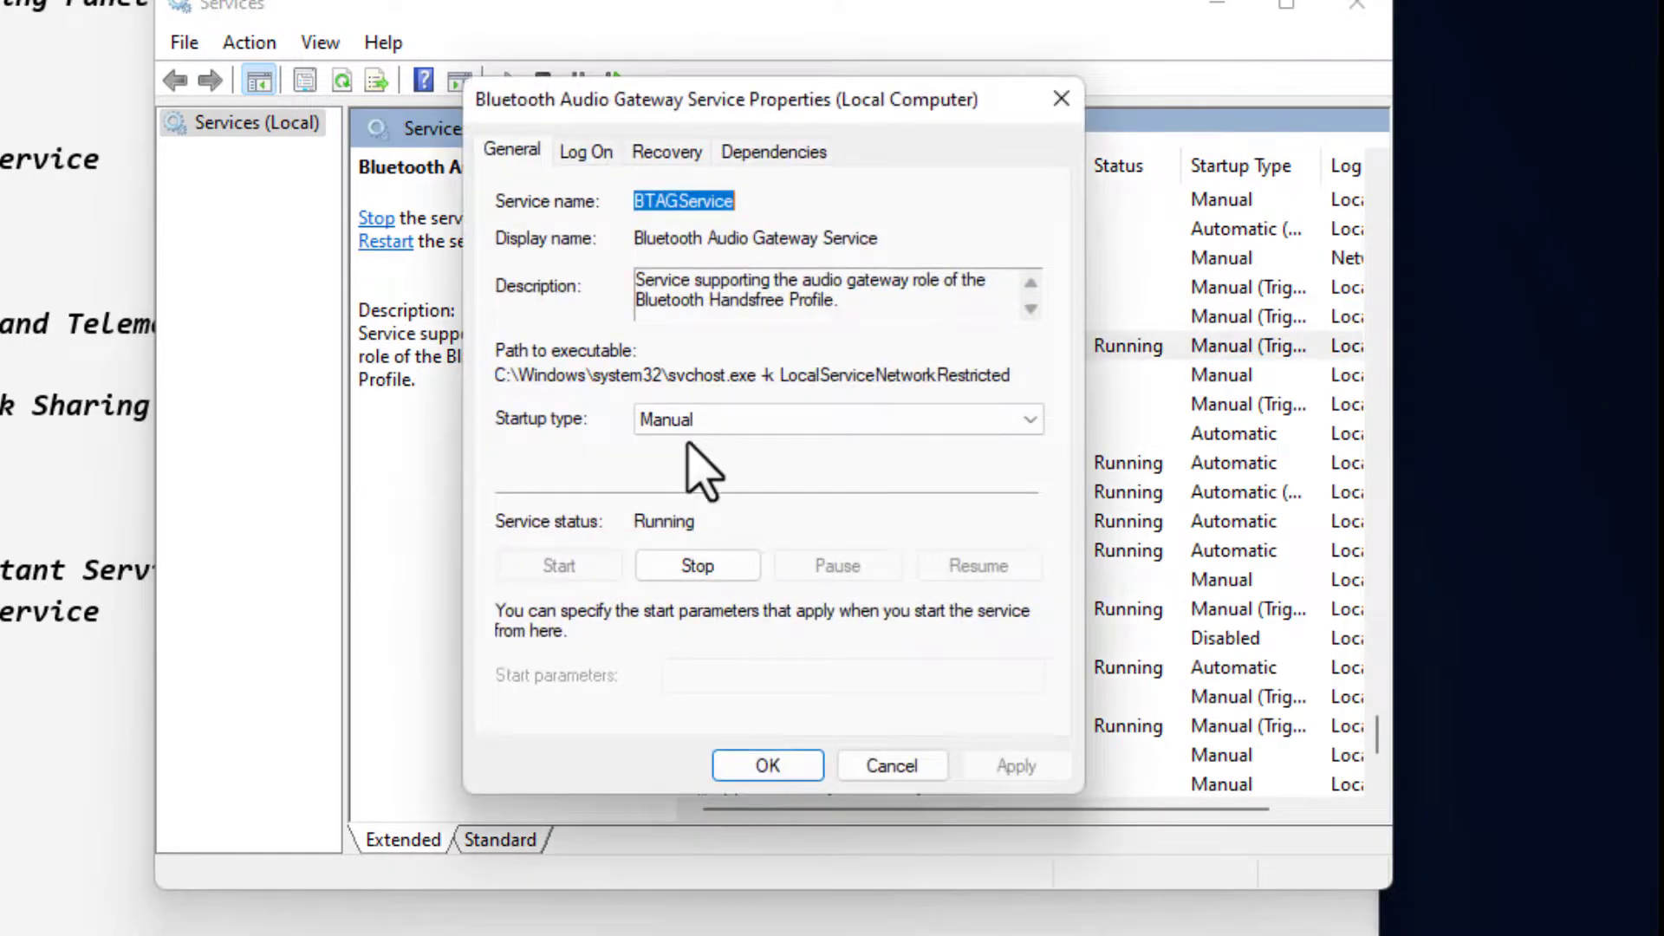
{"action": "left_click", "coordinate": [718, 567]}
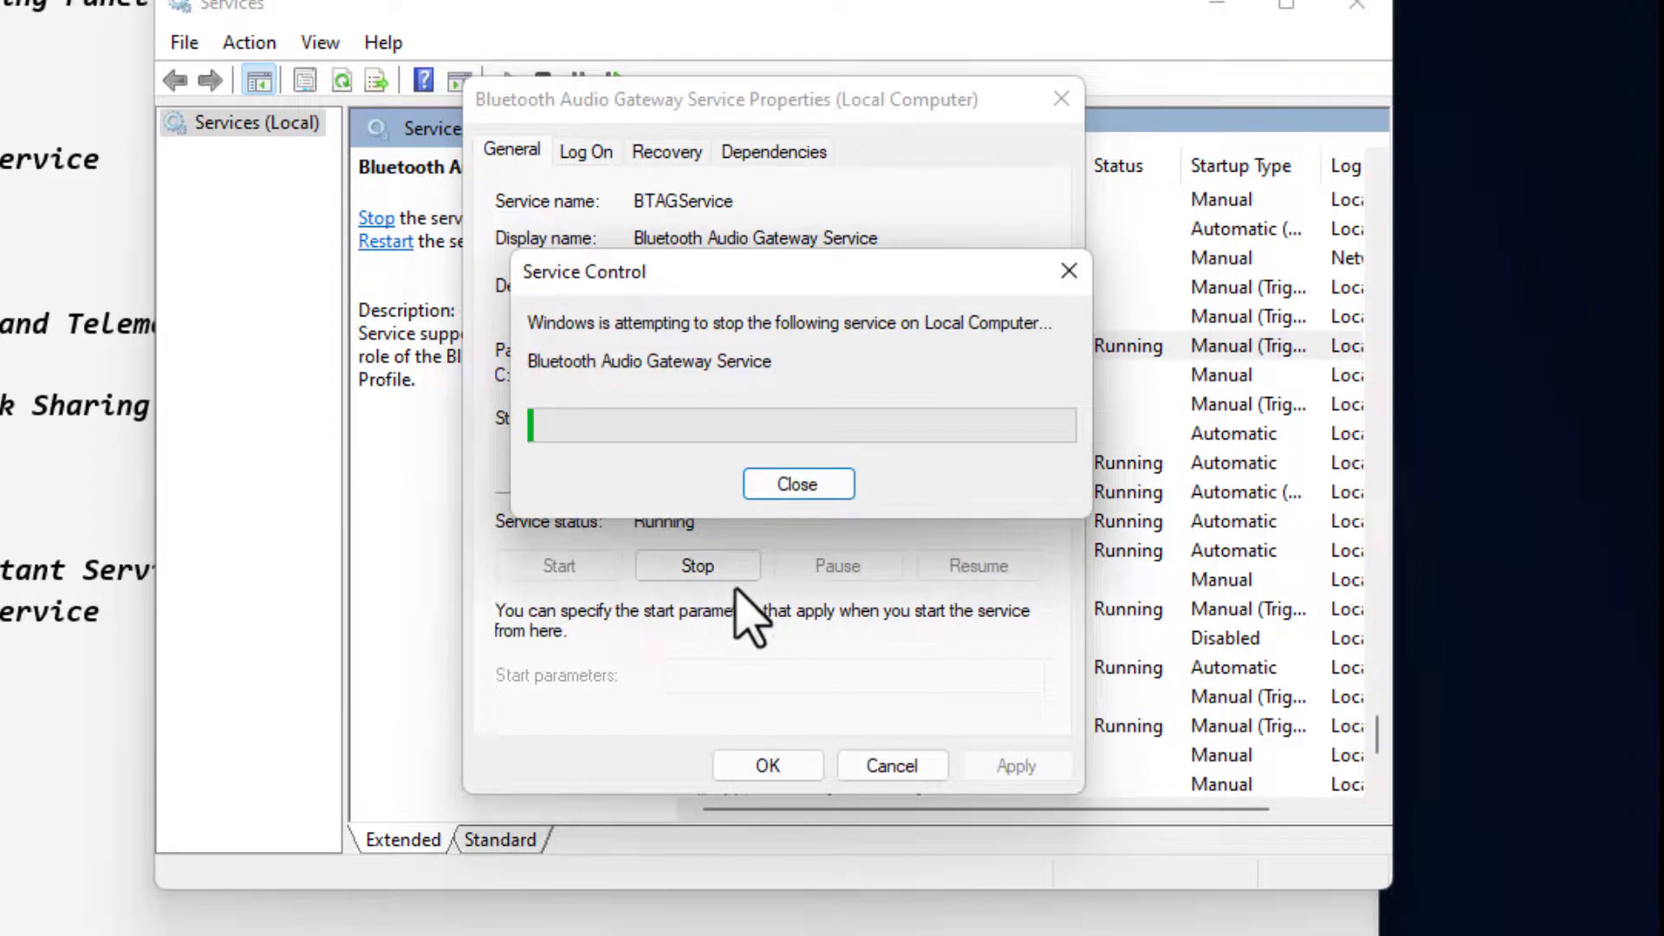
{"action": "left_click", "coordinate": [771, 765]}
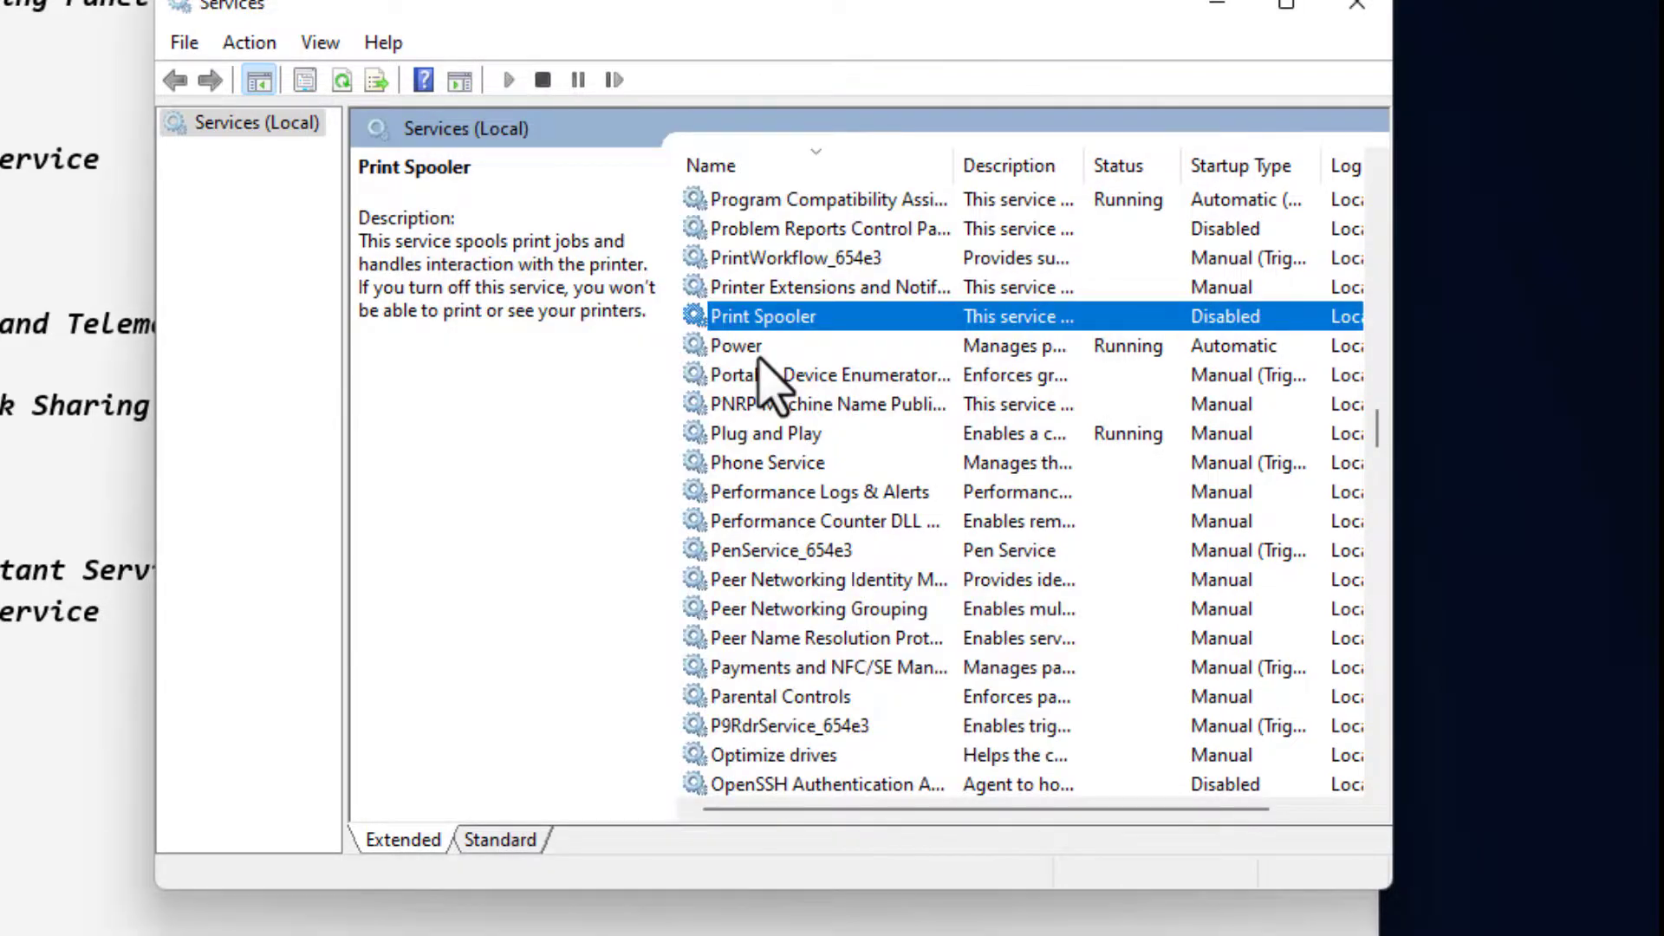
- Check the Fax service's startup type in its properties and close them
{"action": "scroll", "coordinate": [776, 384], "scroll_direction": "down", "scroll_amount": 2}
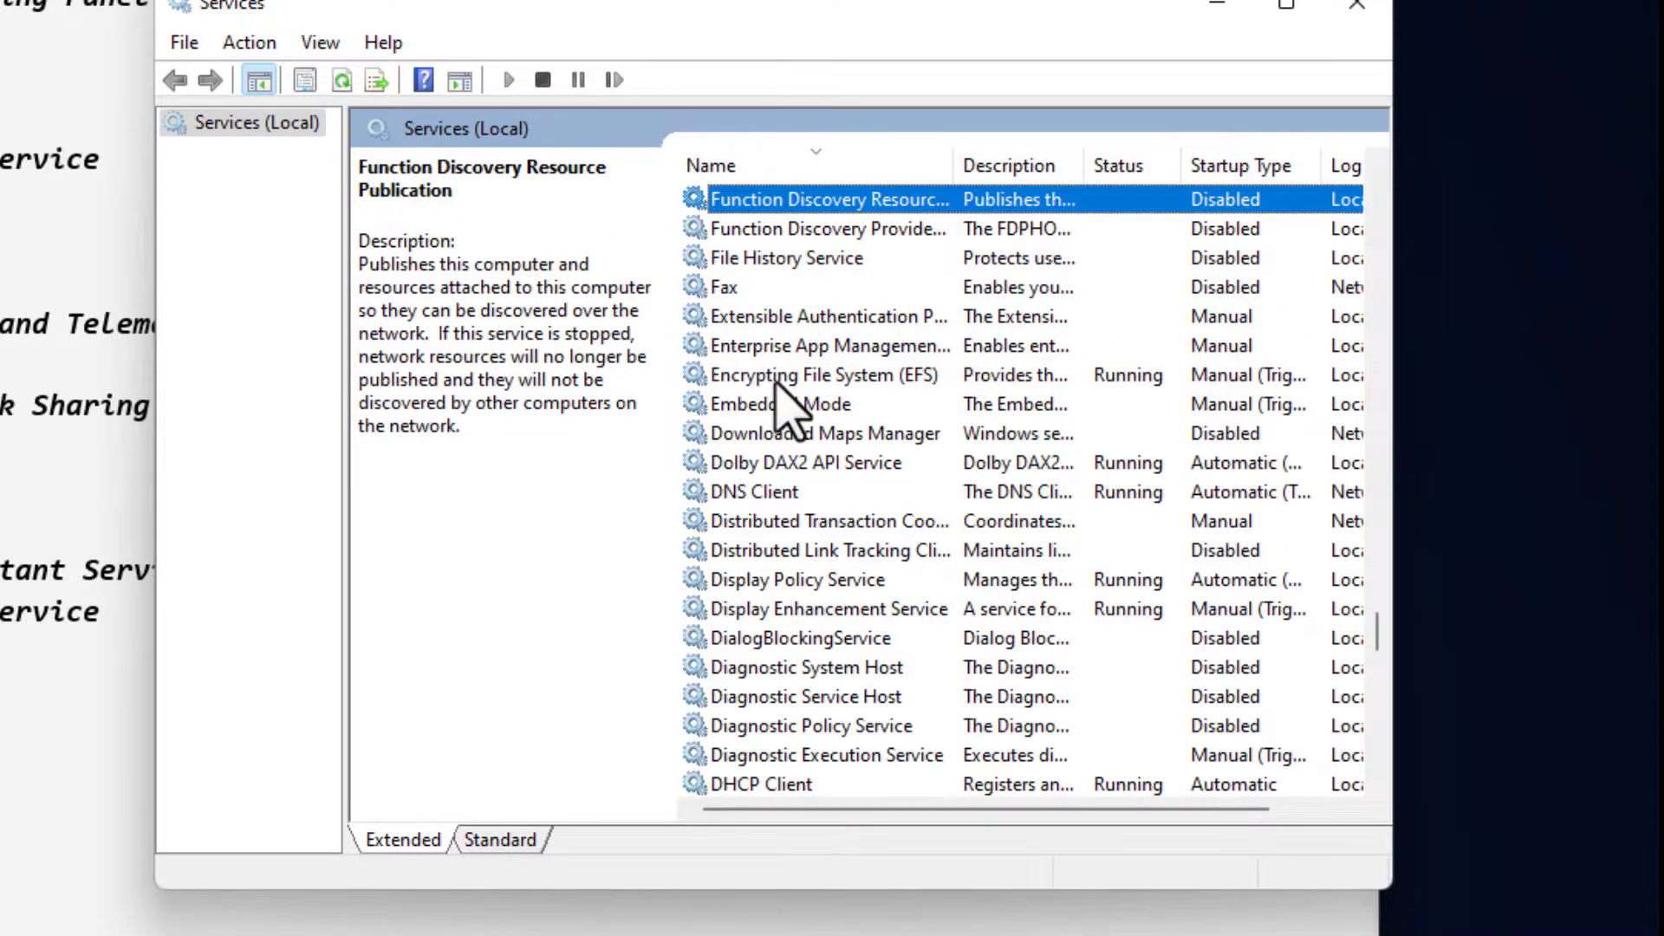
{"action": "double_click", "coordinate": [728, 287]}
{"action": "key", "text": "Escape"}
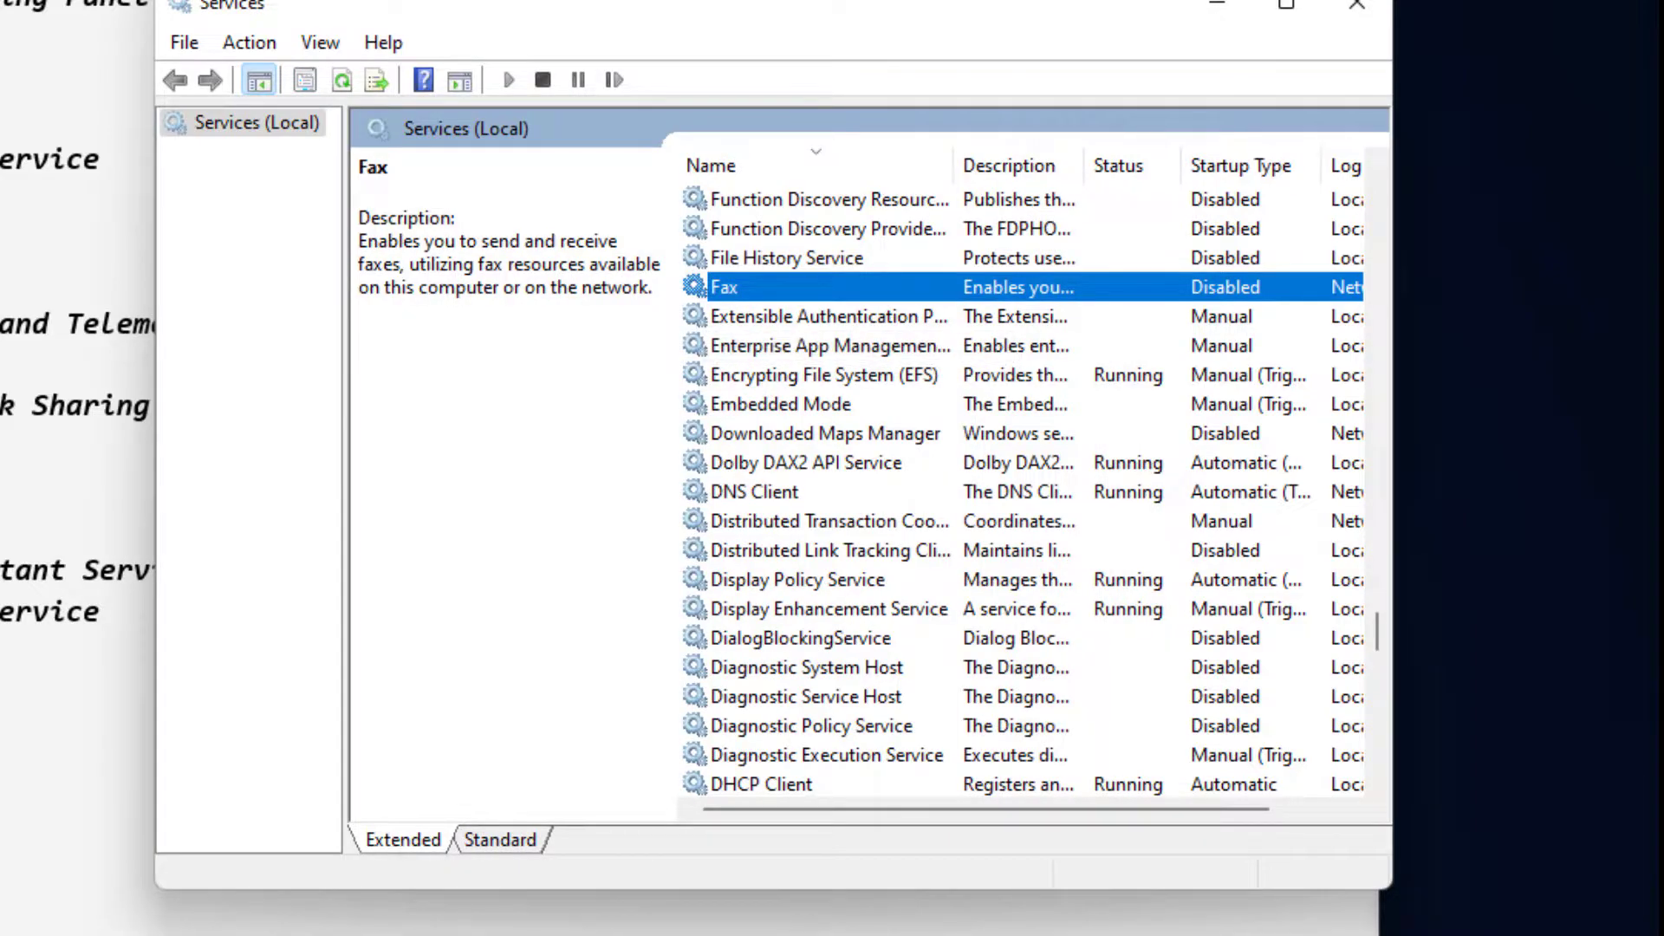
- Set the startup type of Remote Desktop Services UserMode Port Redirector to Disabled and apply it
{"action": "double_click", "coordinate": [684, 377]}
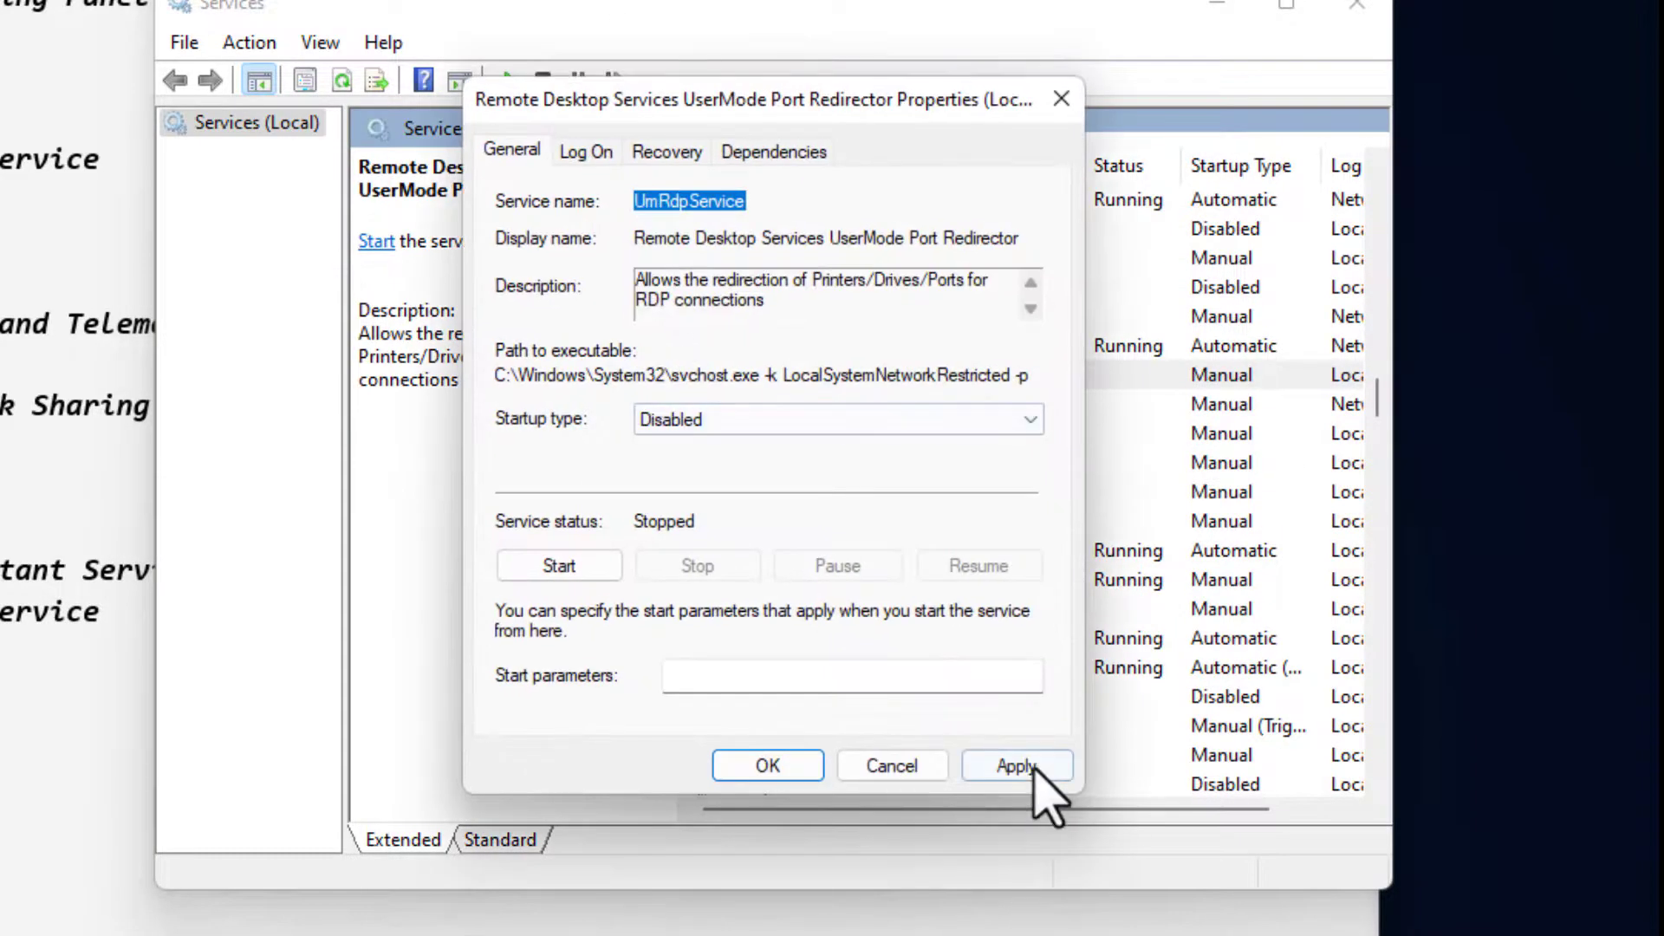
{"action": "left_click", "coordinate": [1034, 766]}
{"action": "left_click", "coordinate": [789, 767]}
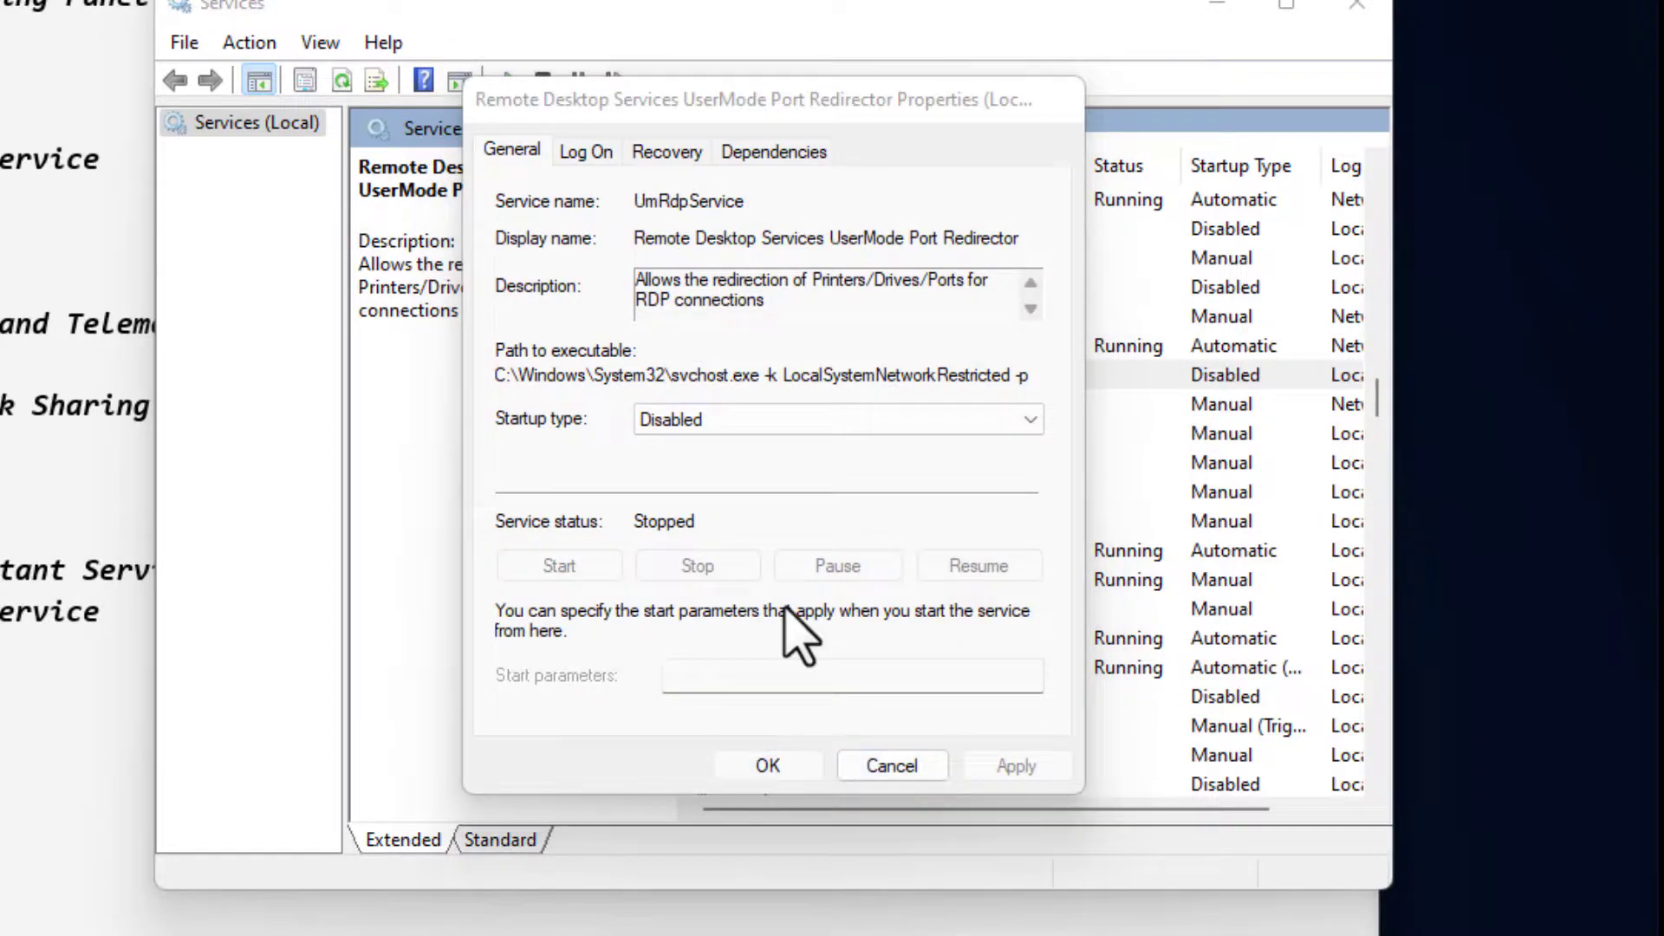
- Set the startup type of the Remote Desktop Services service to Disabled and apply it
{"action": "double_click", "coordinate": [789, 404]}
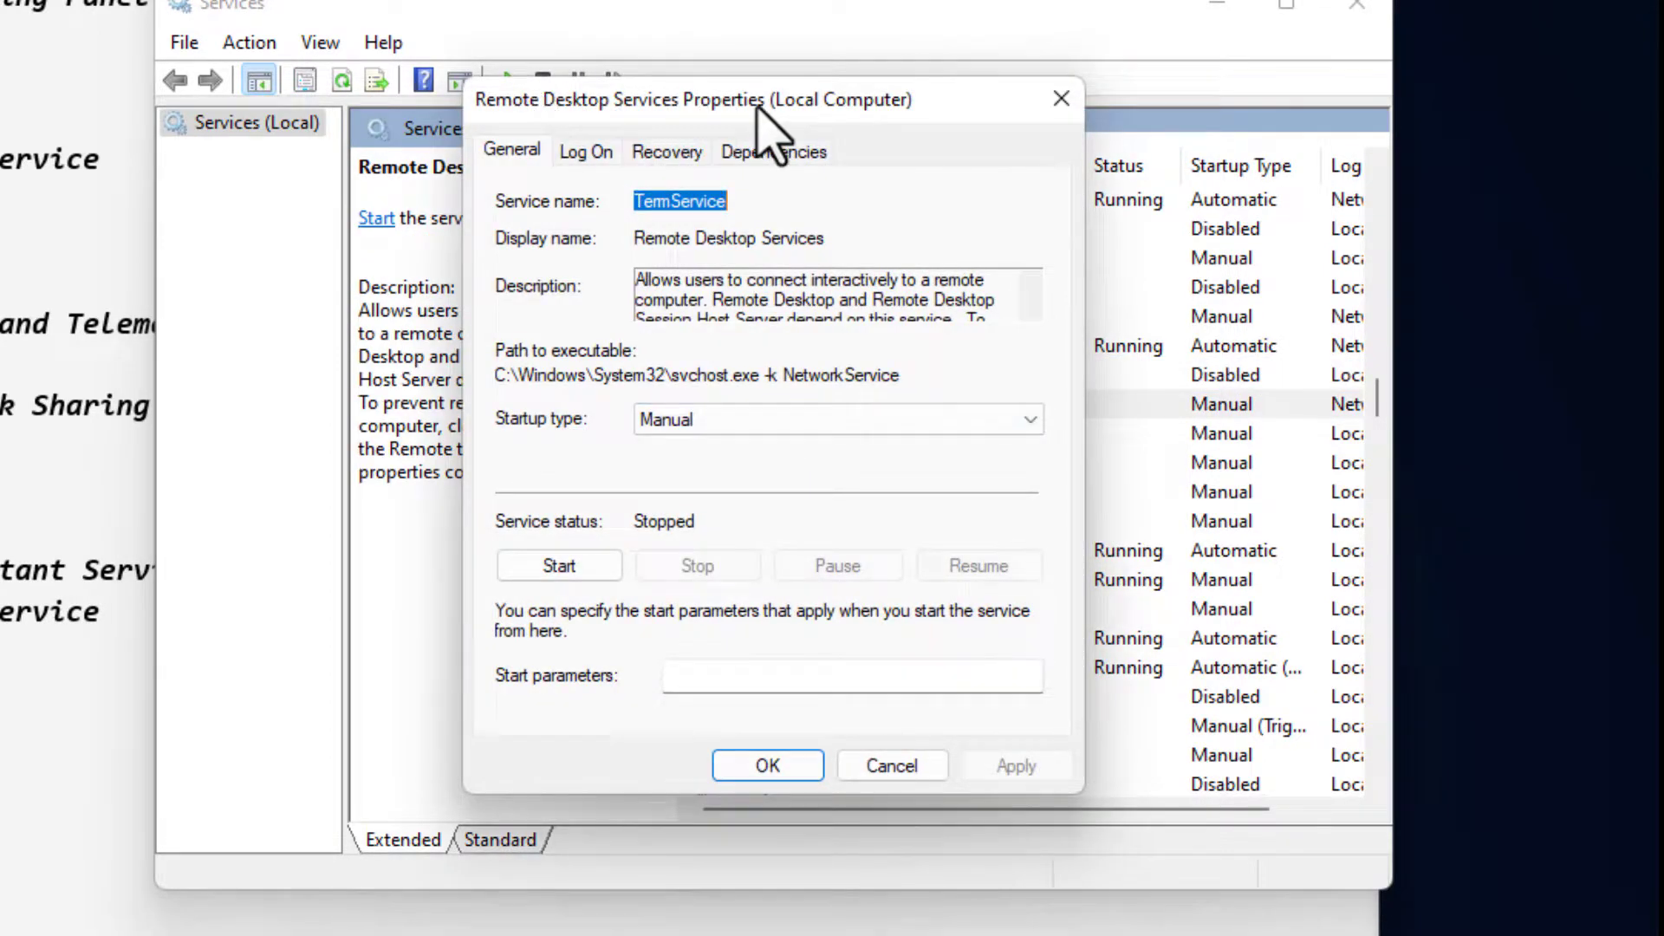
{"action": "left_click", "coordinate": [753, 422]}
{"action": "key", "text": "Down"}
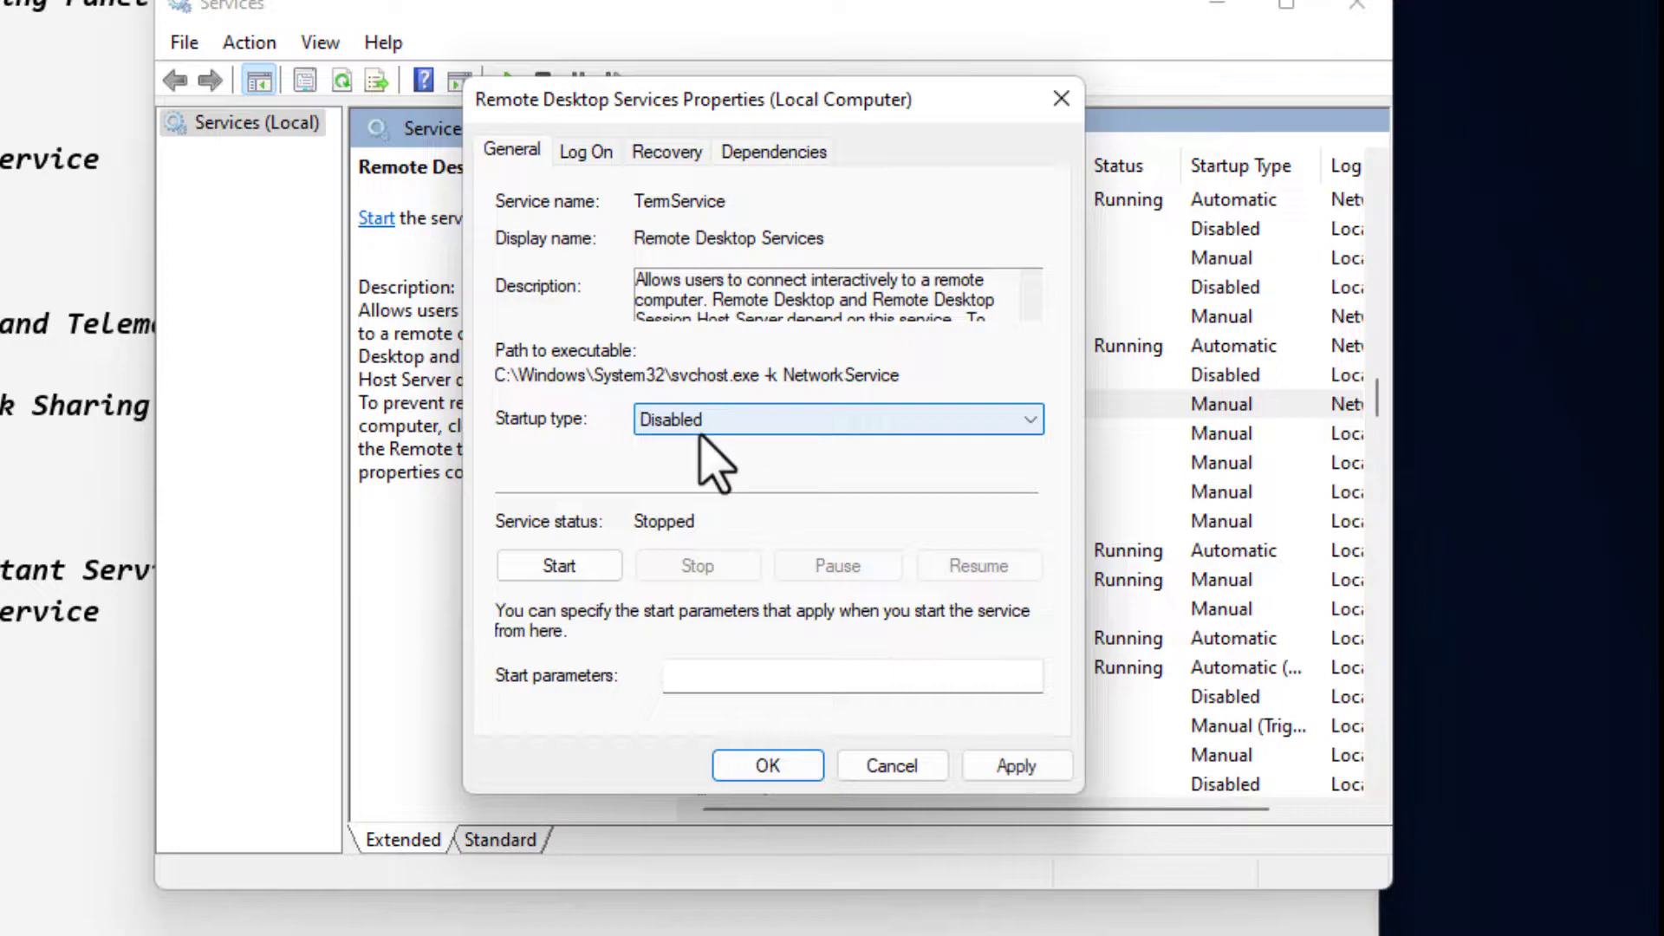
{"action": "left_click", "coordinate": [1014, 767]}
{"action": "left_click", "coordinate": [806, 763]}
- Set the startup type of the Remote Desktop Configuration service to Disabled and apply it
{"action": "left_click", "coordinate": [810, 431]}
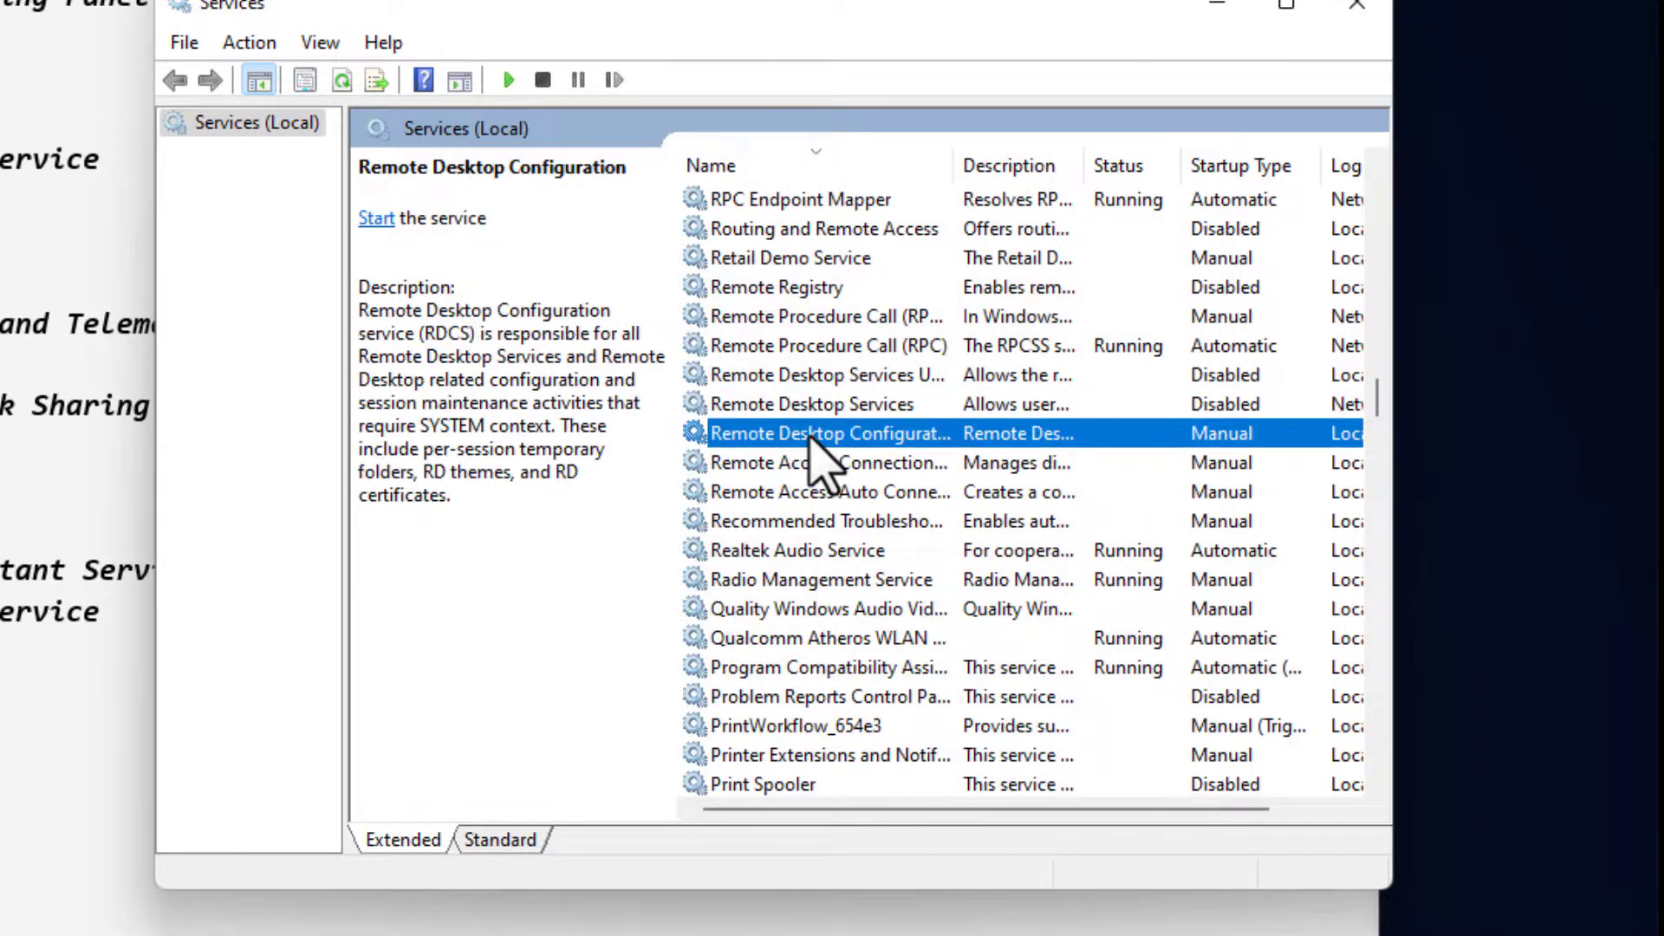
{"action": "double_click", "coordinate": [812, 435]}
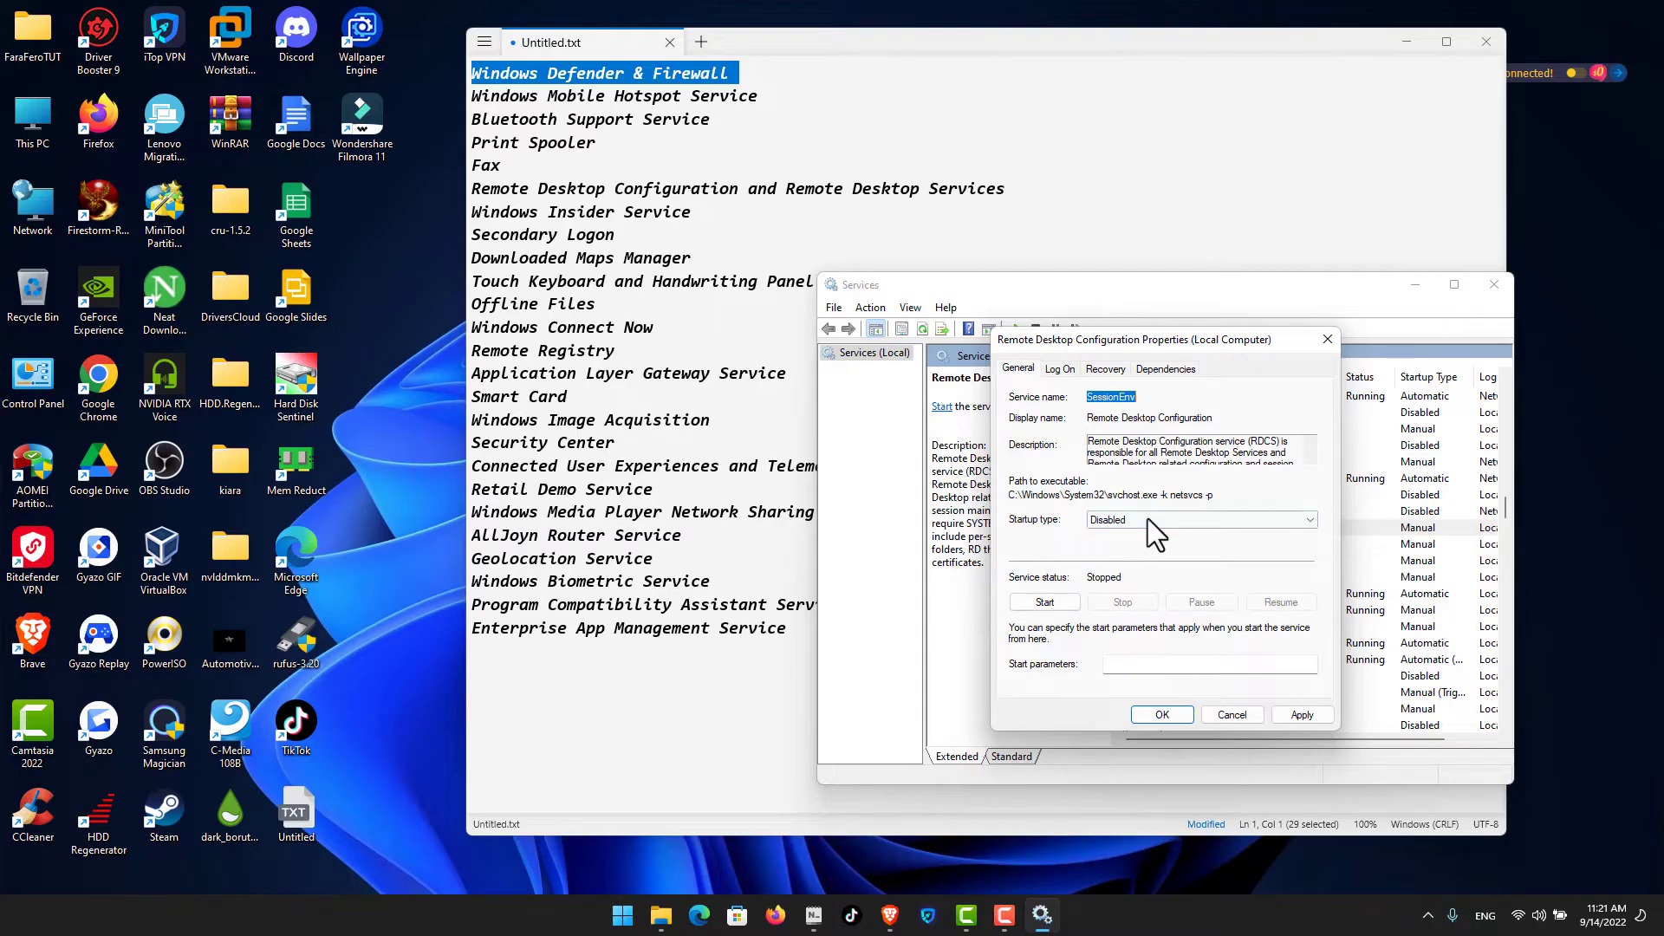
{"action": "left_click", "coordinate": [1292, 710]}
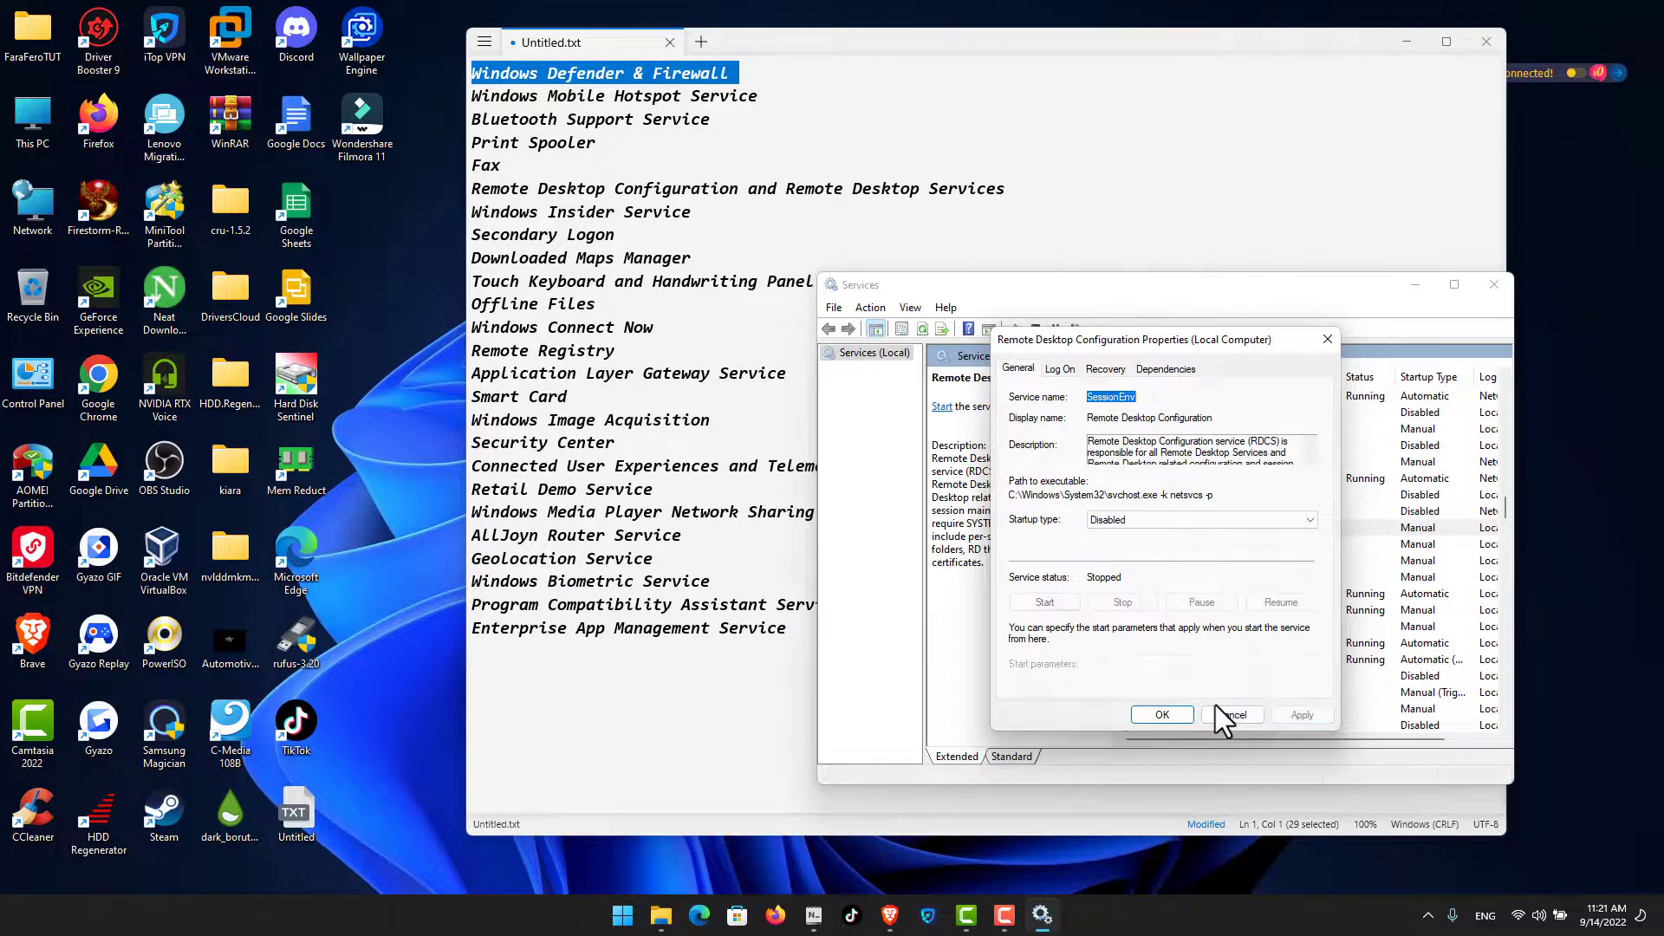
{"action": "left_click", "coordinate": [1162, 714]}
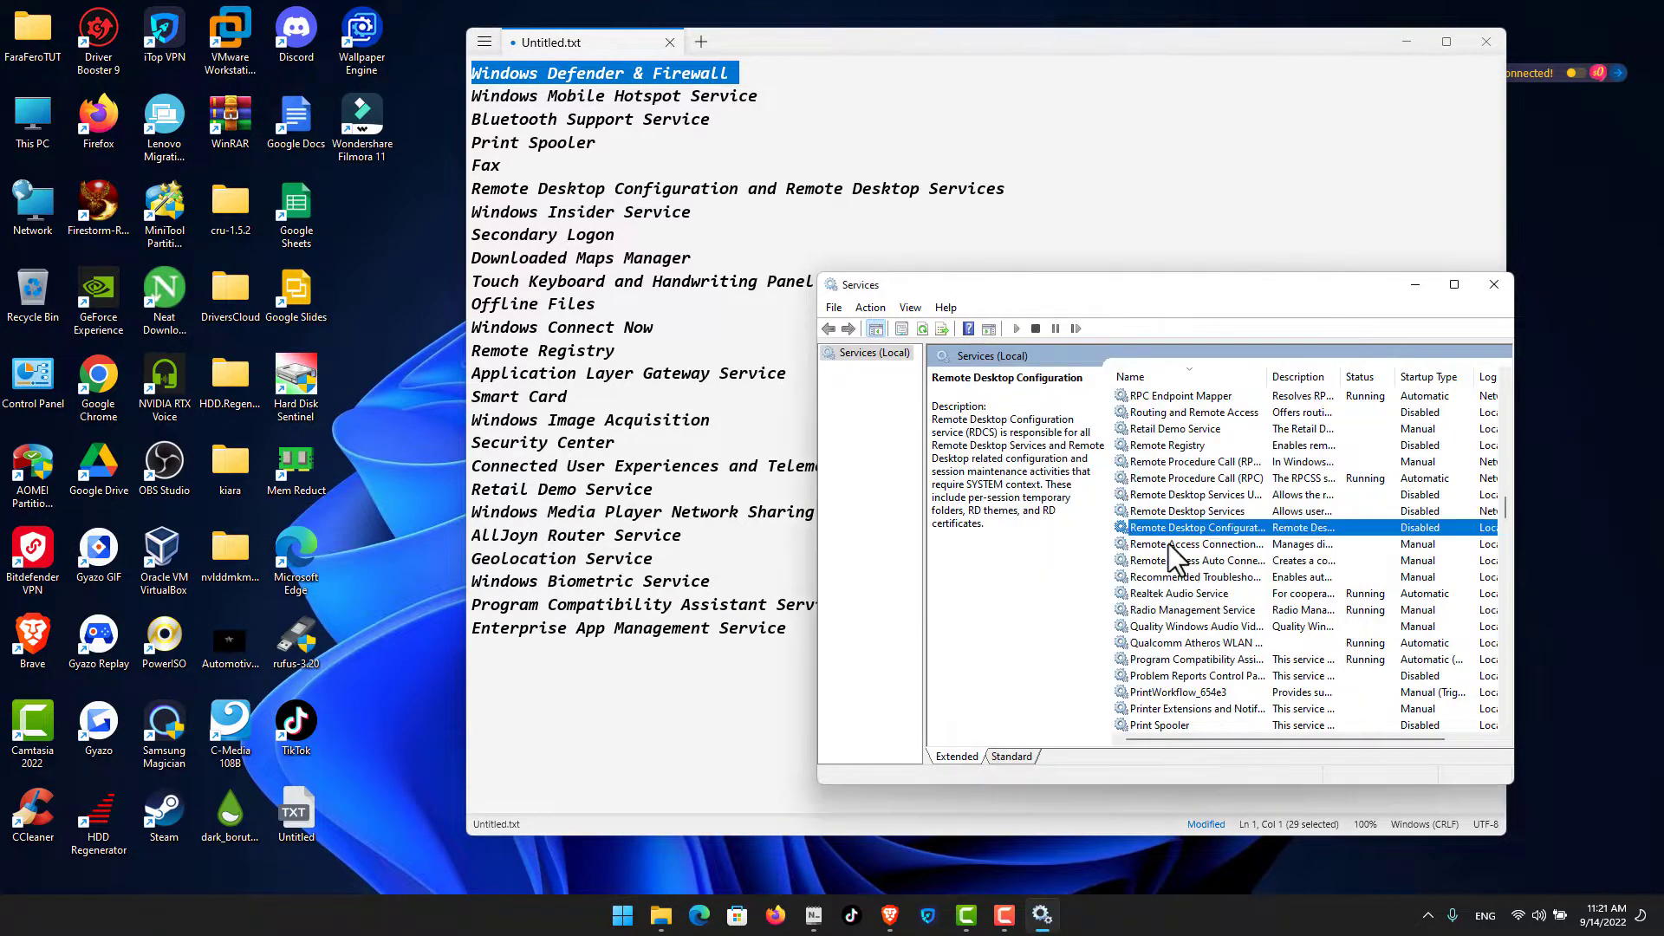
- Set the startup type of Remote Access Connection Manager to Disabled and apply it
{"action": "left_click", "coordinate": [1168, 543]}
{"action": "double_click", "coordinate": [1162, 544]}
{"action": "scroll", "coordinate": [1134, 519], "scroll_direction": "down", "scroll_amount": 1}
{"action": "left_click", "coordinate": [1291, 714]}
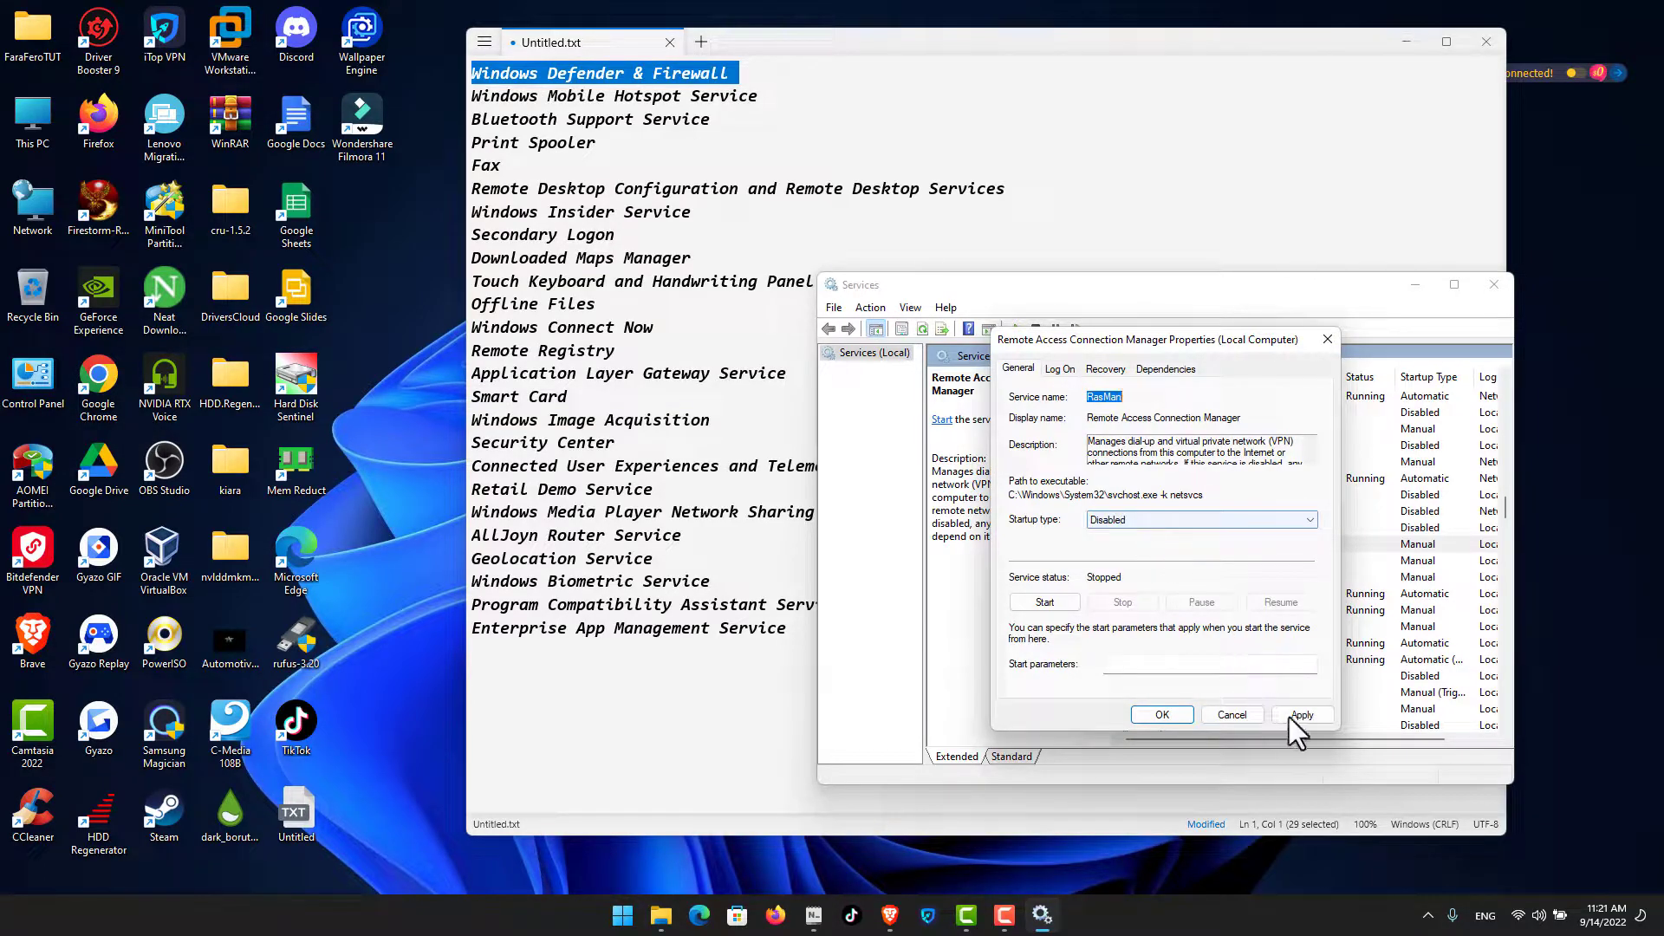
{"action": "left_click", "coordinate": [1162, 714]}
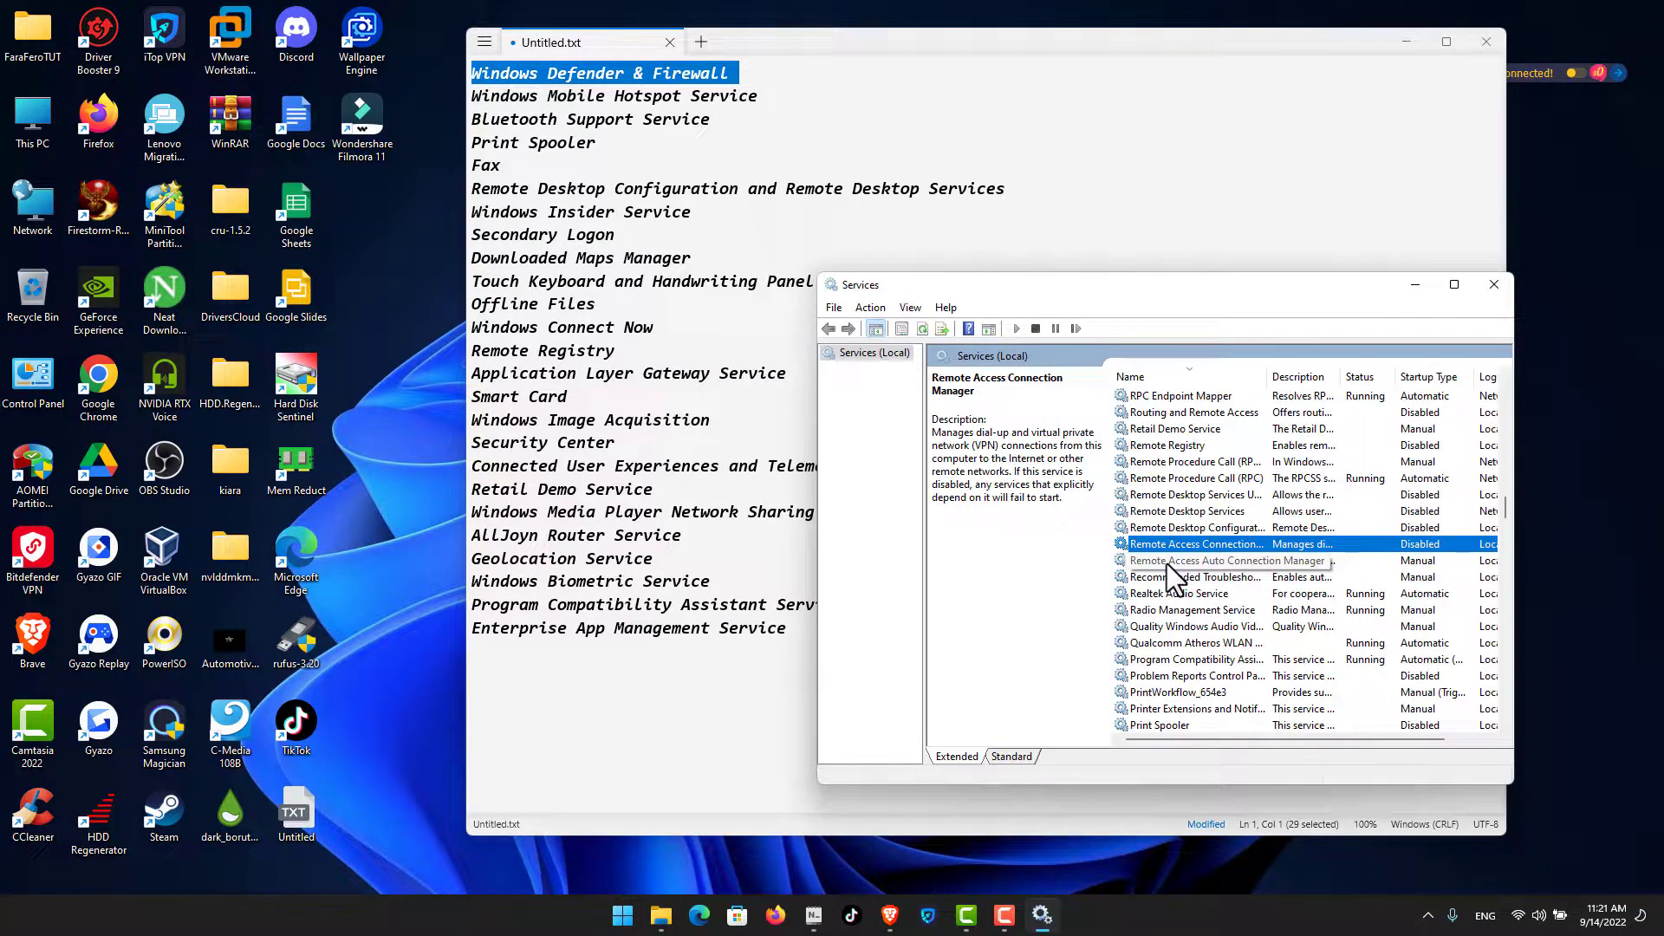
- Set the startup type of Remote Access Auto Connection Manager and Recommended Troubleshooting Service to Disabled and apply both changes
{"action": "left_click", "coordinate": [1293, 716]}
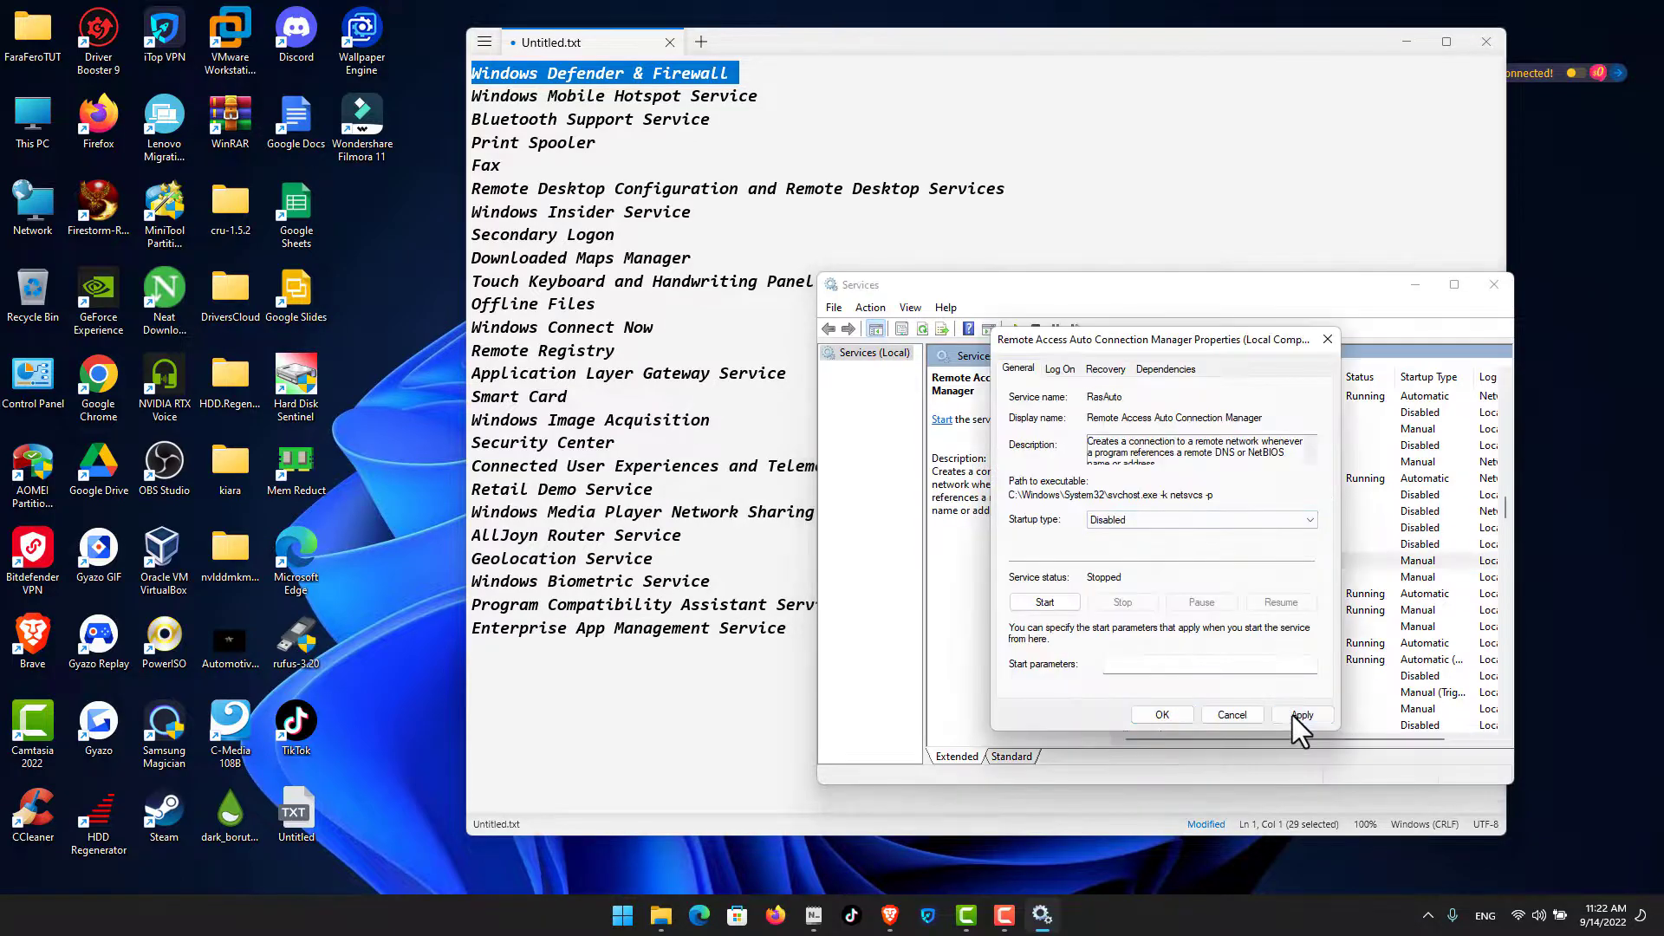
{"action": "left_click", "coordinate": [1164, 715]}
{"action": "left_click", "coordinate": [1146, 577]}
{"action": "double_click", "coordinate": [1144, 580]}
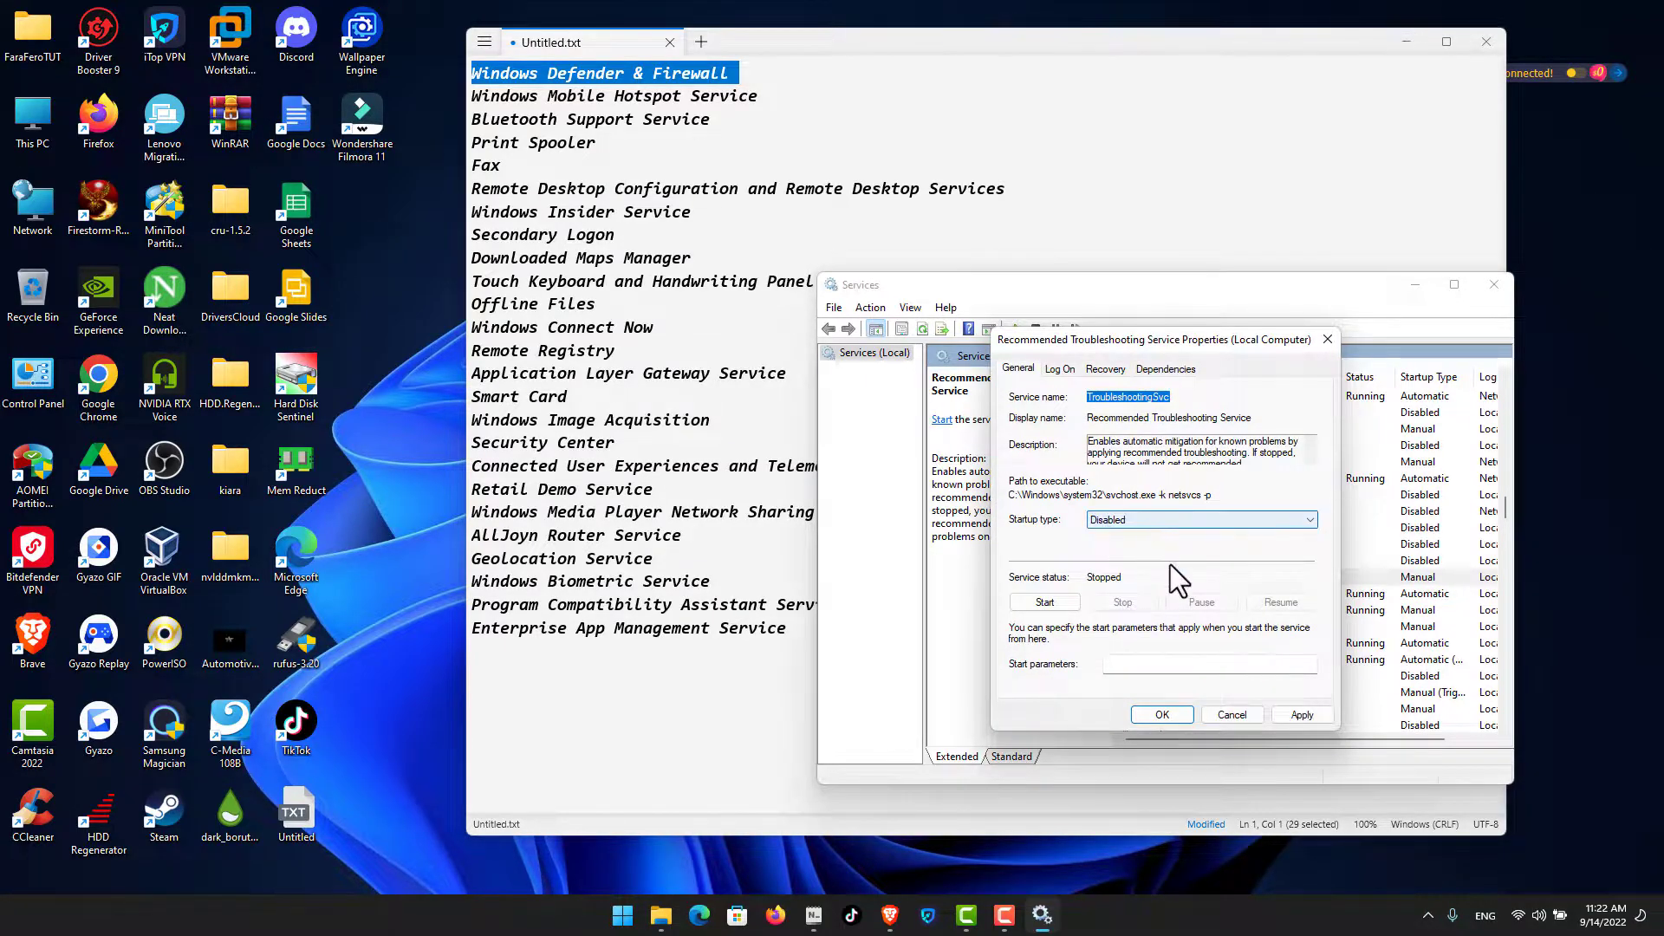
{"action": "left_click", "coordinate": [1303, 714]}
{"action": "left_click", "coordinate": [1162, 715]}
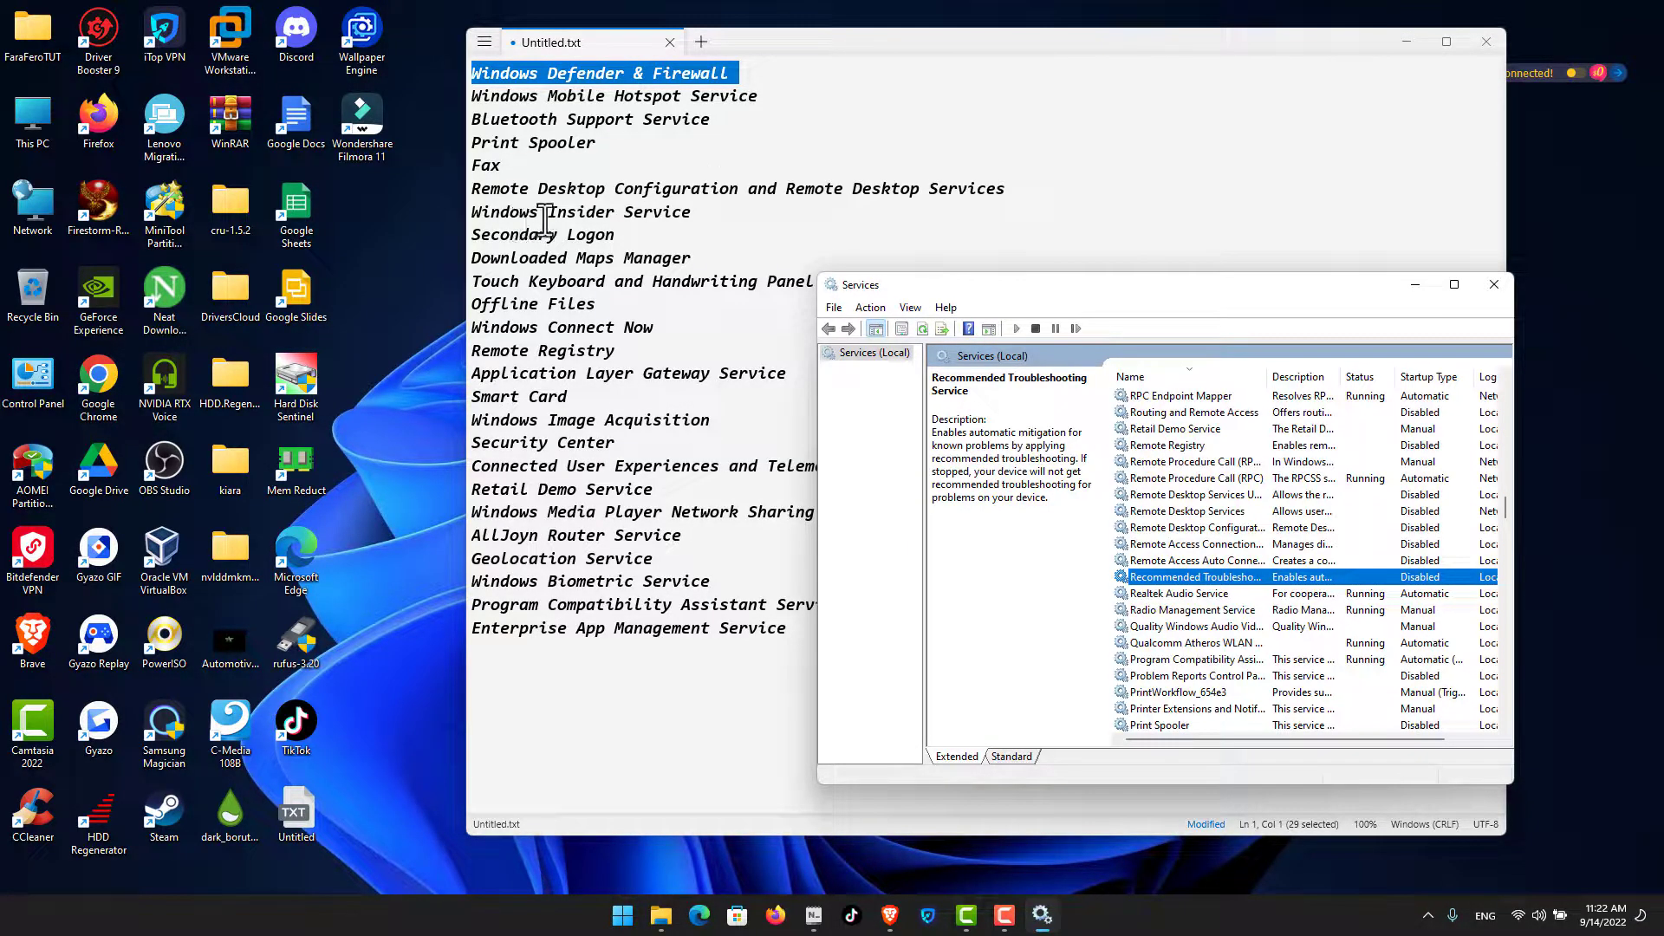
- Set the startup type of Windows Insider Service to Disabled and apply it
{"action": "key", "text": "w"}
{"action": "scroll", "coordinate": [1181, 574], "scroll_direction": "down", "scroll_amount": 4}
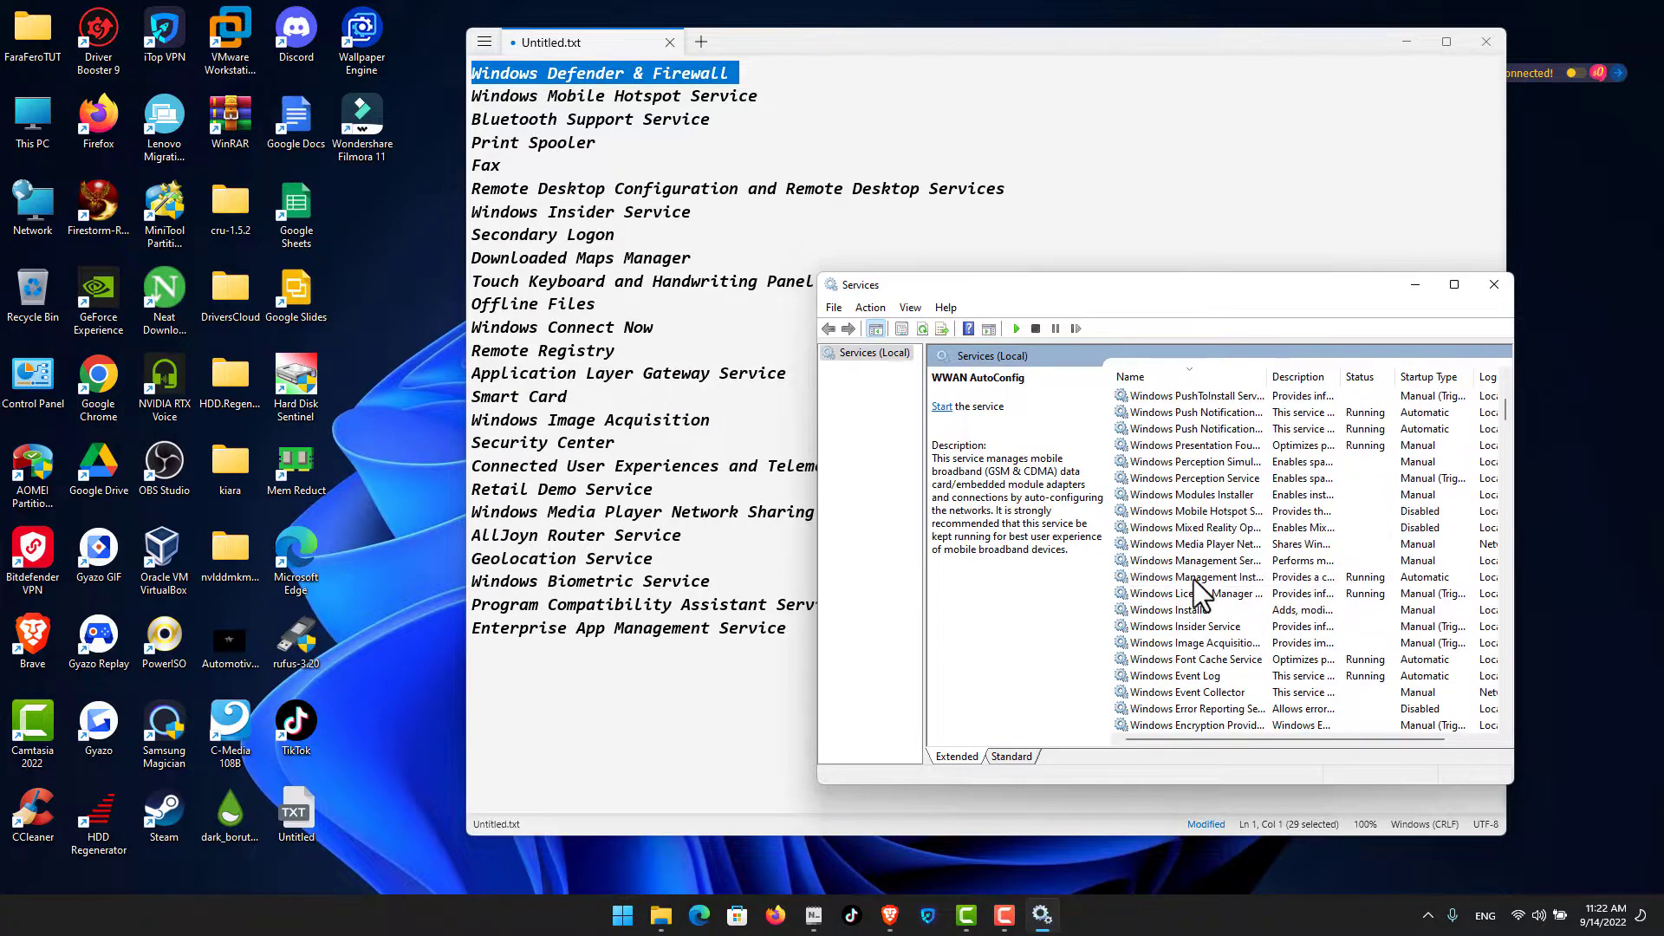
{"action": "double_click", "coordinate": [1192, 626]}
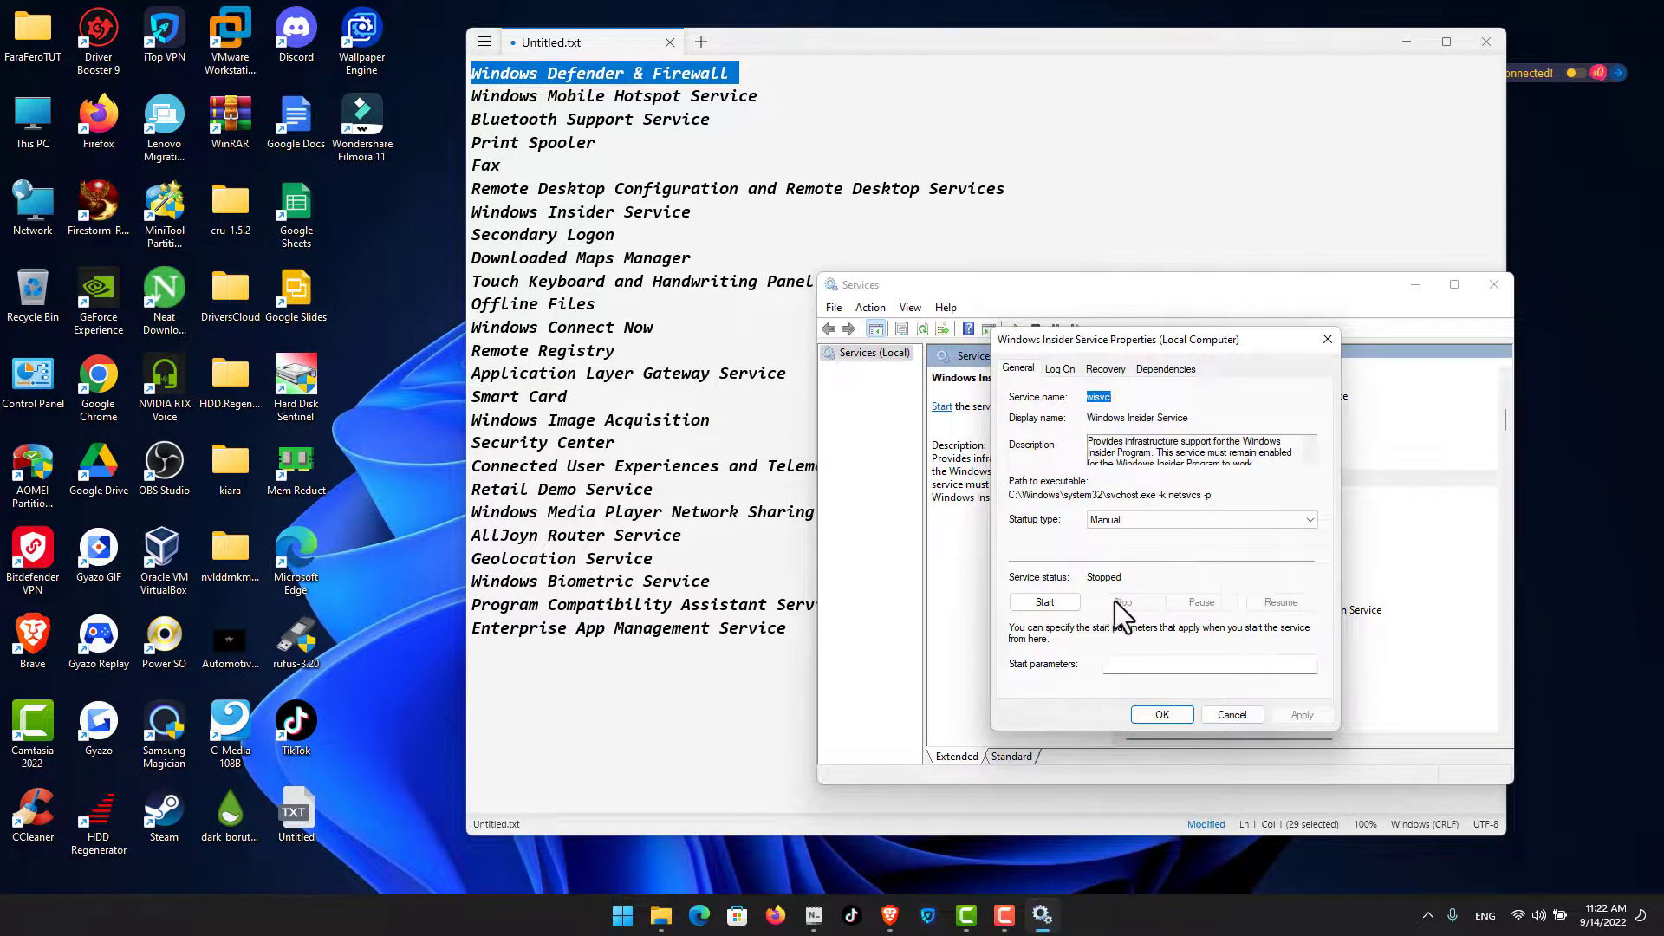
{"action": "left_click", "coordinate": [1179, 520]}
{"action": "left_click", "coordinate": [1191, 570]}
{"action": "left_click", "coordinate": [1297, 712]}
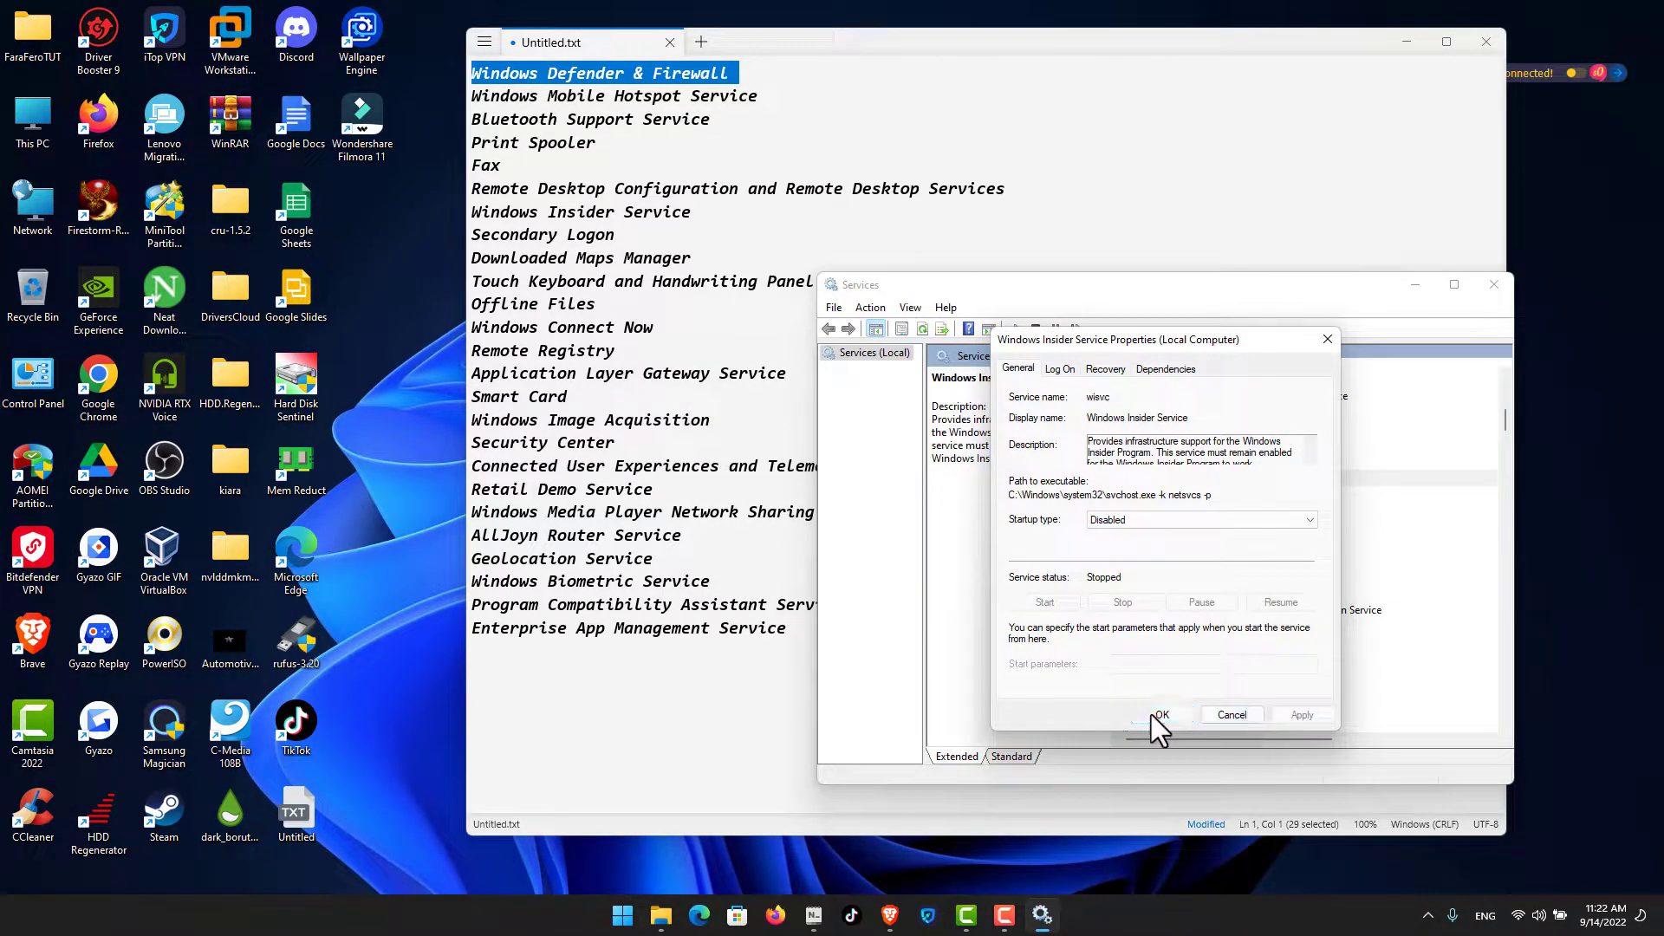
{"action": "left_click", "coordinate": [1151, 715]}
- Check the startup type of the Secondary Logon service in its properties and close them
{"action": "key", "text": "s"}
{"action": "scroll", "coordinate": [1165, 567], "scroll_direction": "down", "scroll_amount": 7}
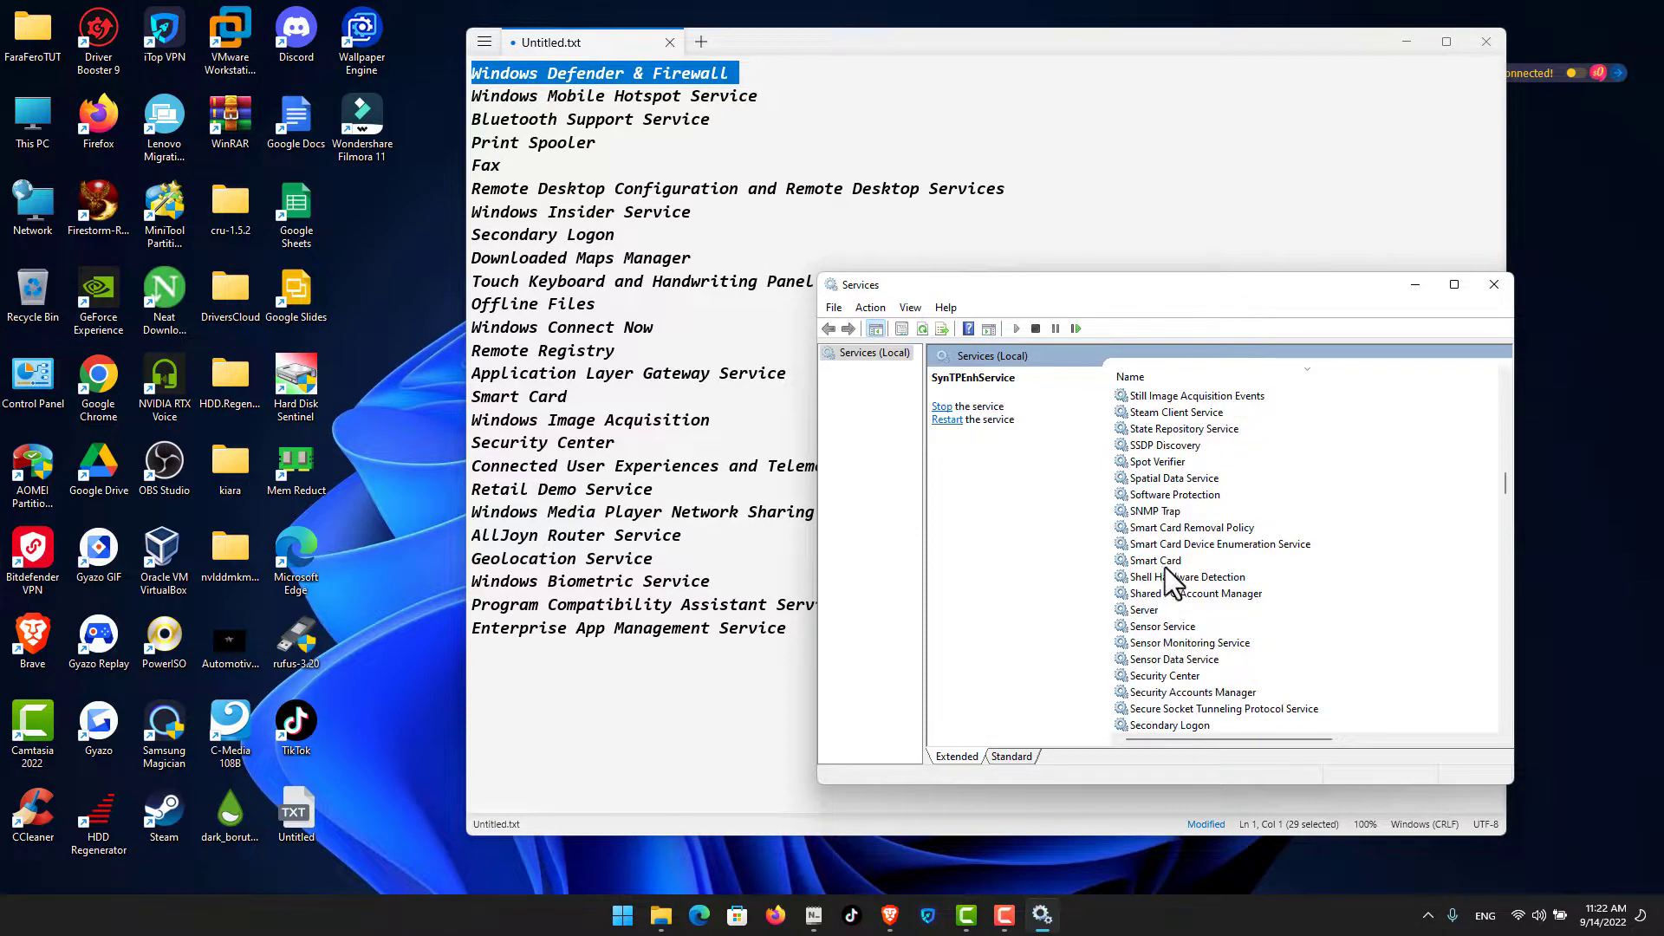
{"action": "scroll", "coordinate": [1166, 567], "scroll_direction": "down", "scroll_amount": 6}
{"action": "double_click", "coordinate": [1152, 440]}
{"action": "left_click", "coordinate": [1169, 714]}
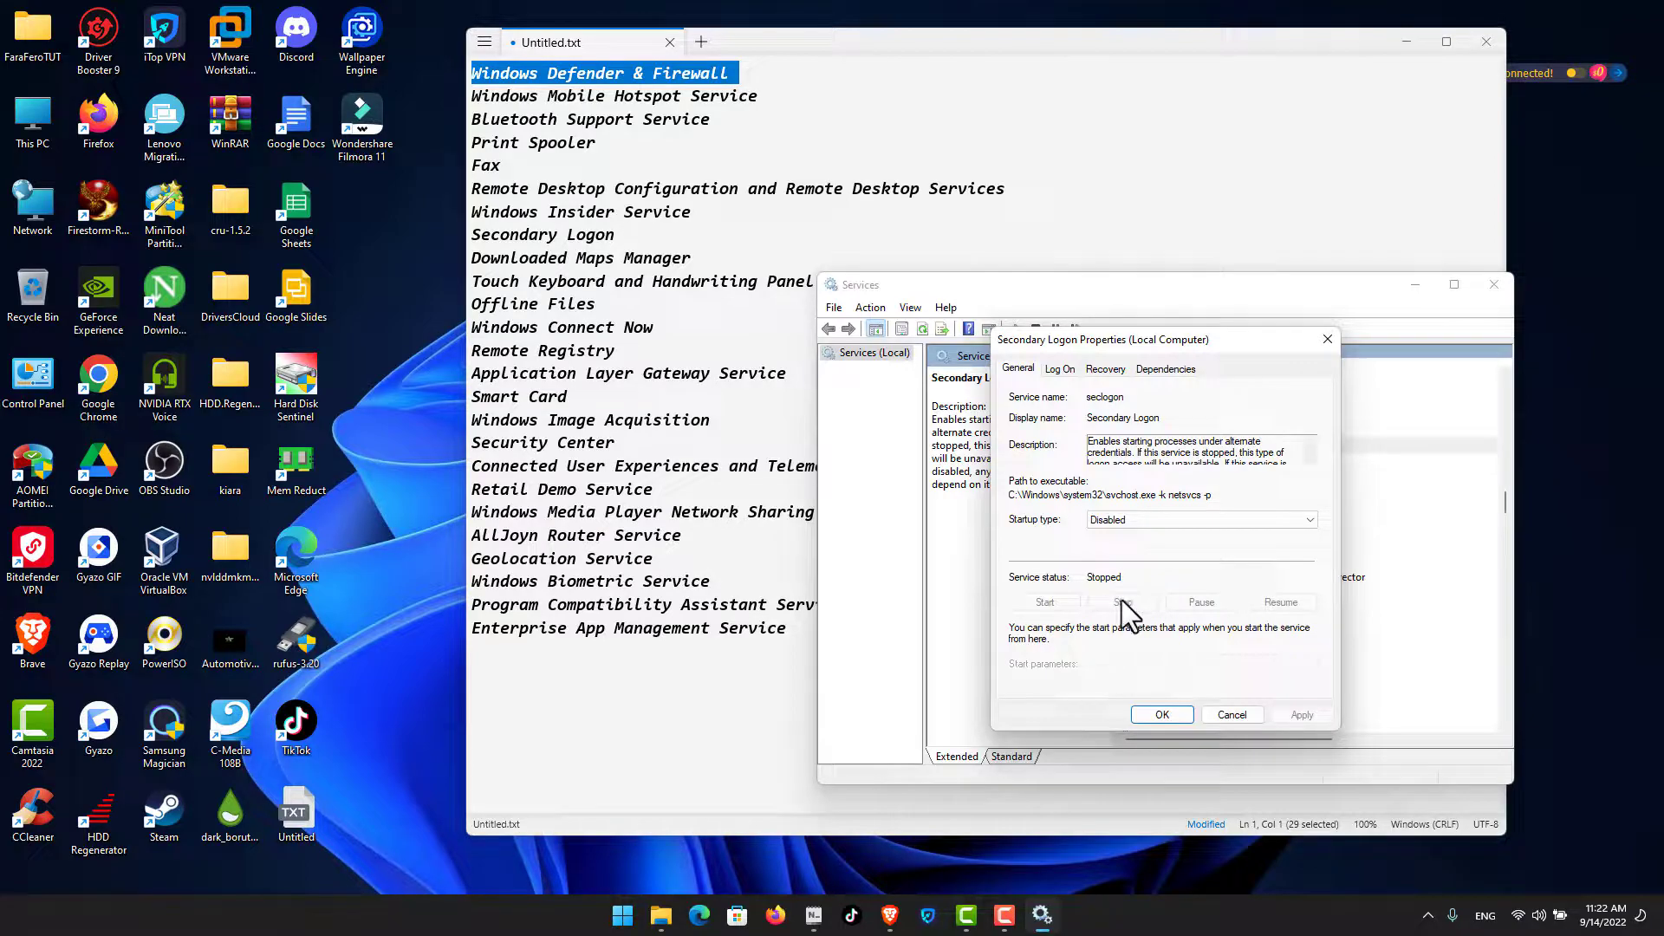
{"action": "left_click", "coordinate": [1163, 714]}
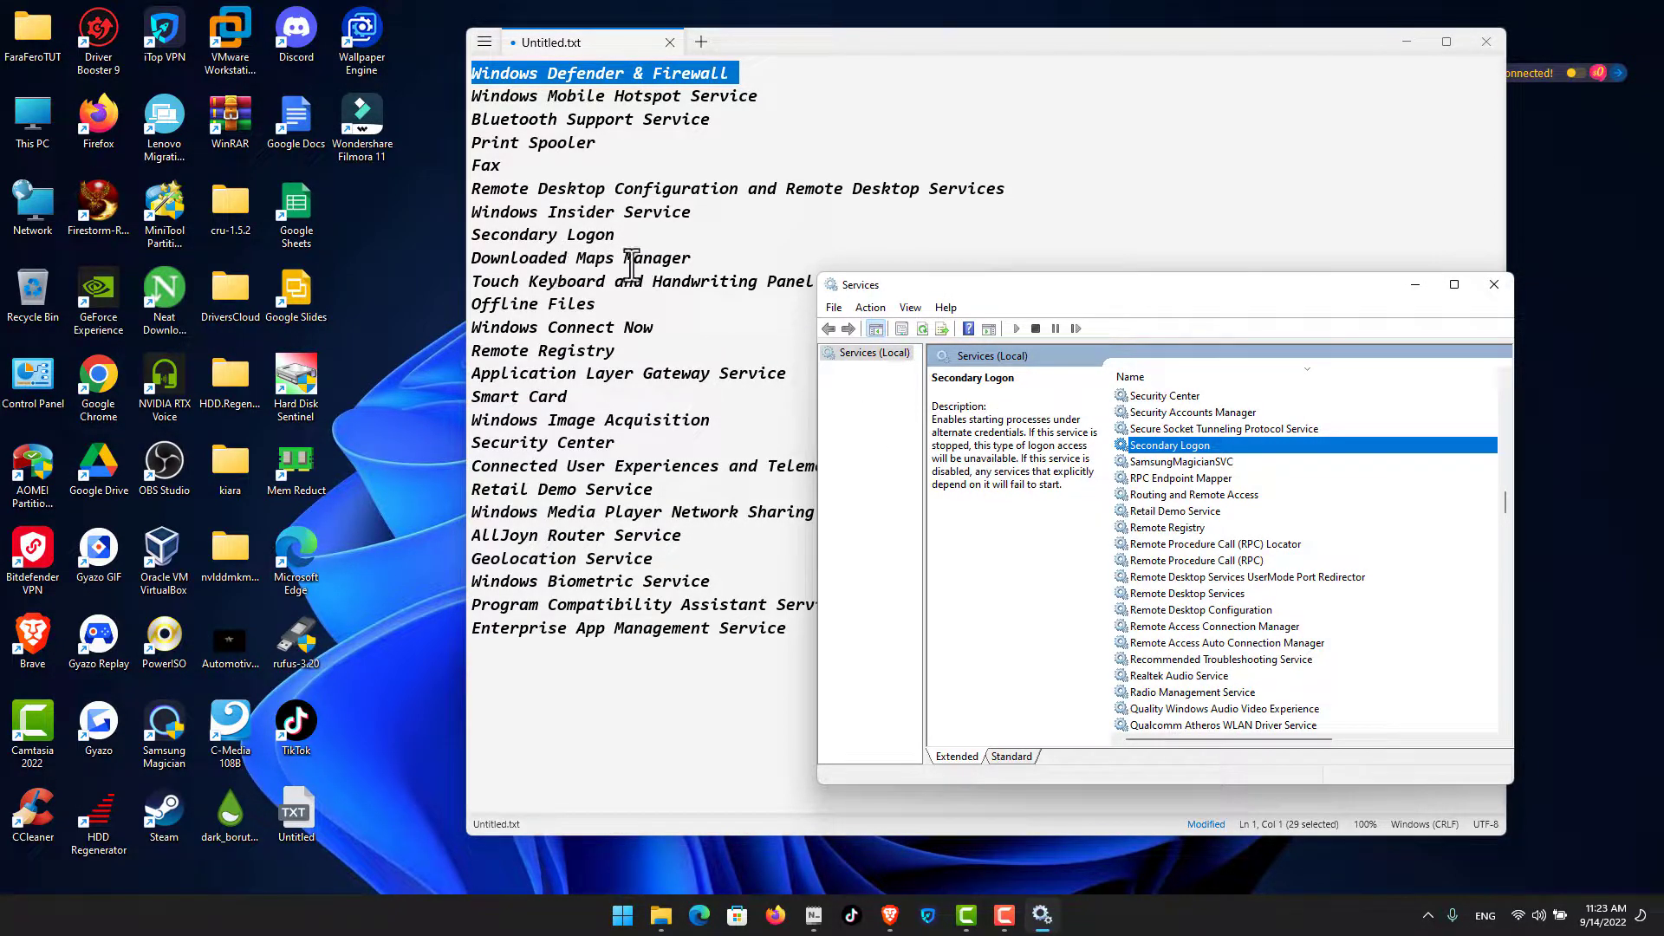
- Check the startup type of the Downloaded Maps Manager service in its properties and close them
{"action": "left_click", "coordinate": [1199, 474]}
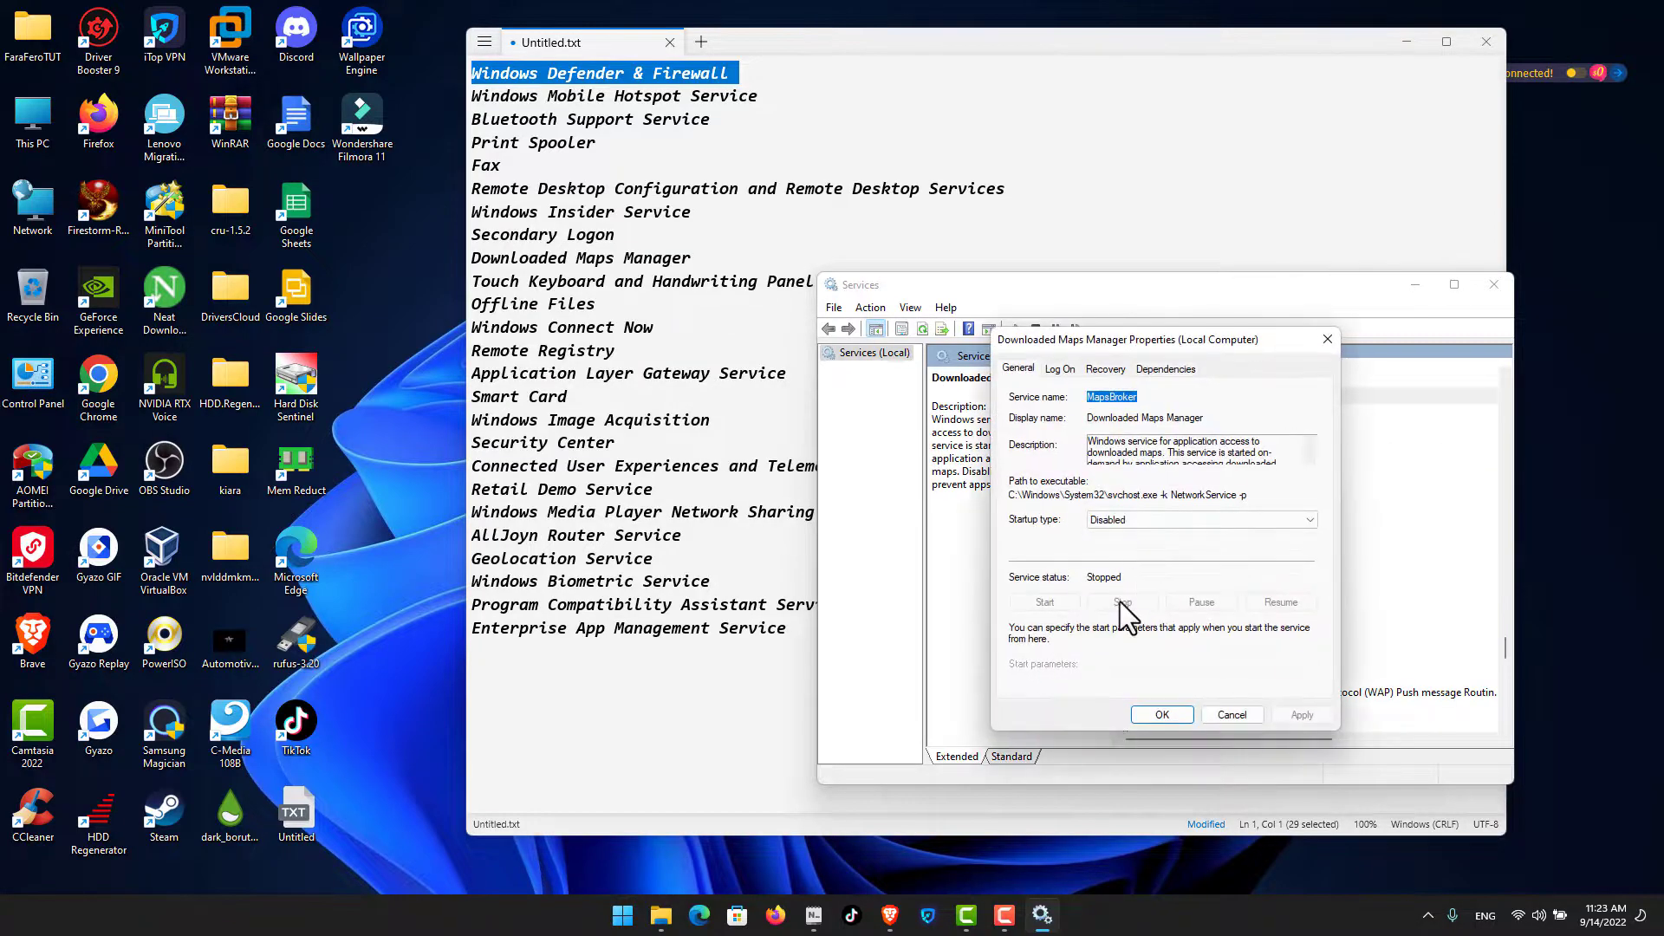
{"action": "left_click", "coordinate": [1127, 519]}
{"action": "left_click", "coordinate": [1126, 519]}
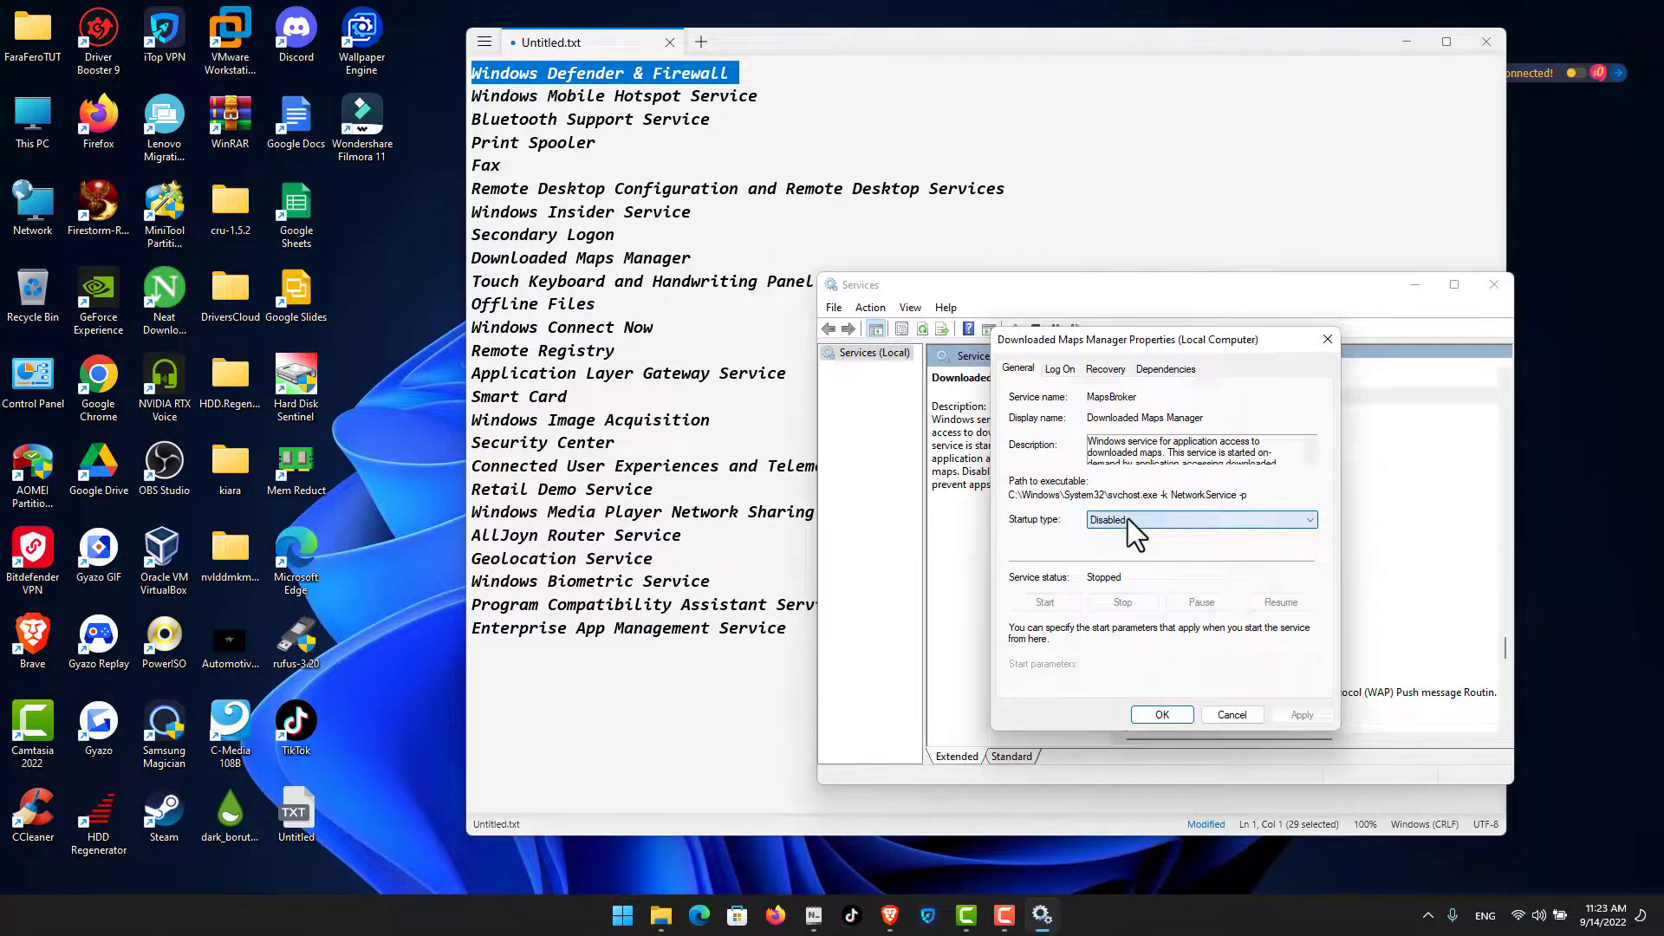
{"action": "left_click", "coordinate": [1168, 716]}
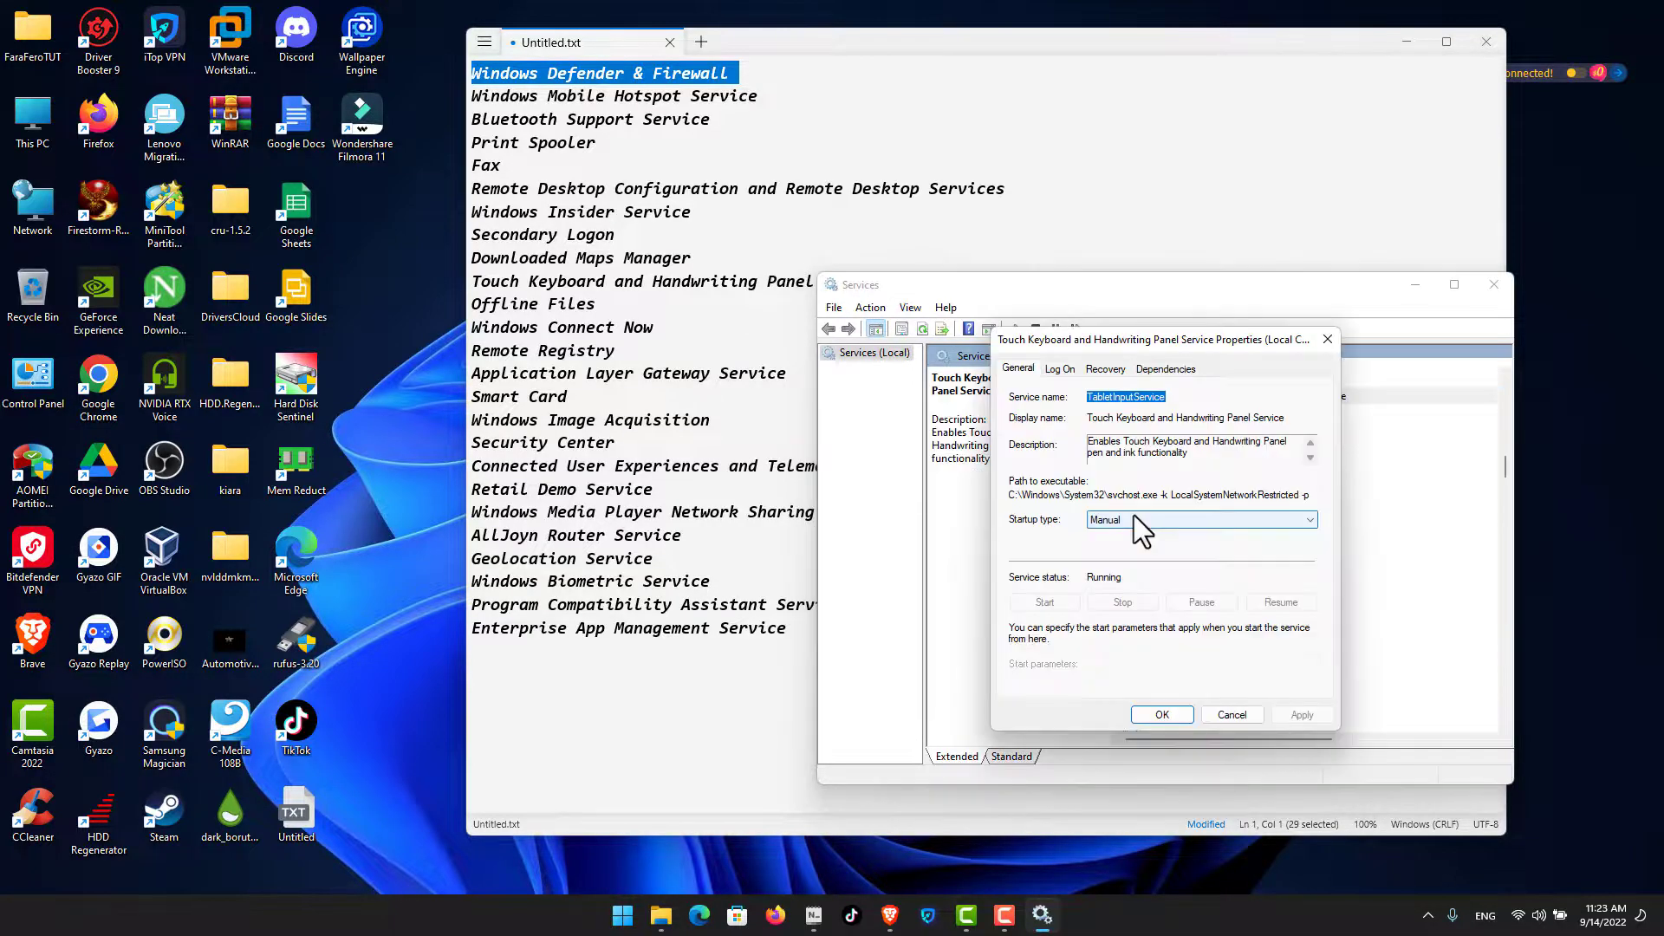
- Set the startup type of Touch Keyboard and Handwriting Panel Service to Disabled and confirm
{"action": "left_click", "coordinate": [1134, 518]}
{"action": "key", "text": "d"}
{"action": "key", "text": "Return"}
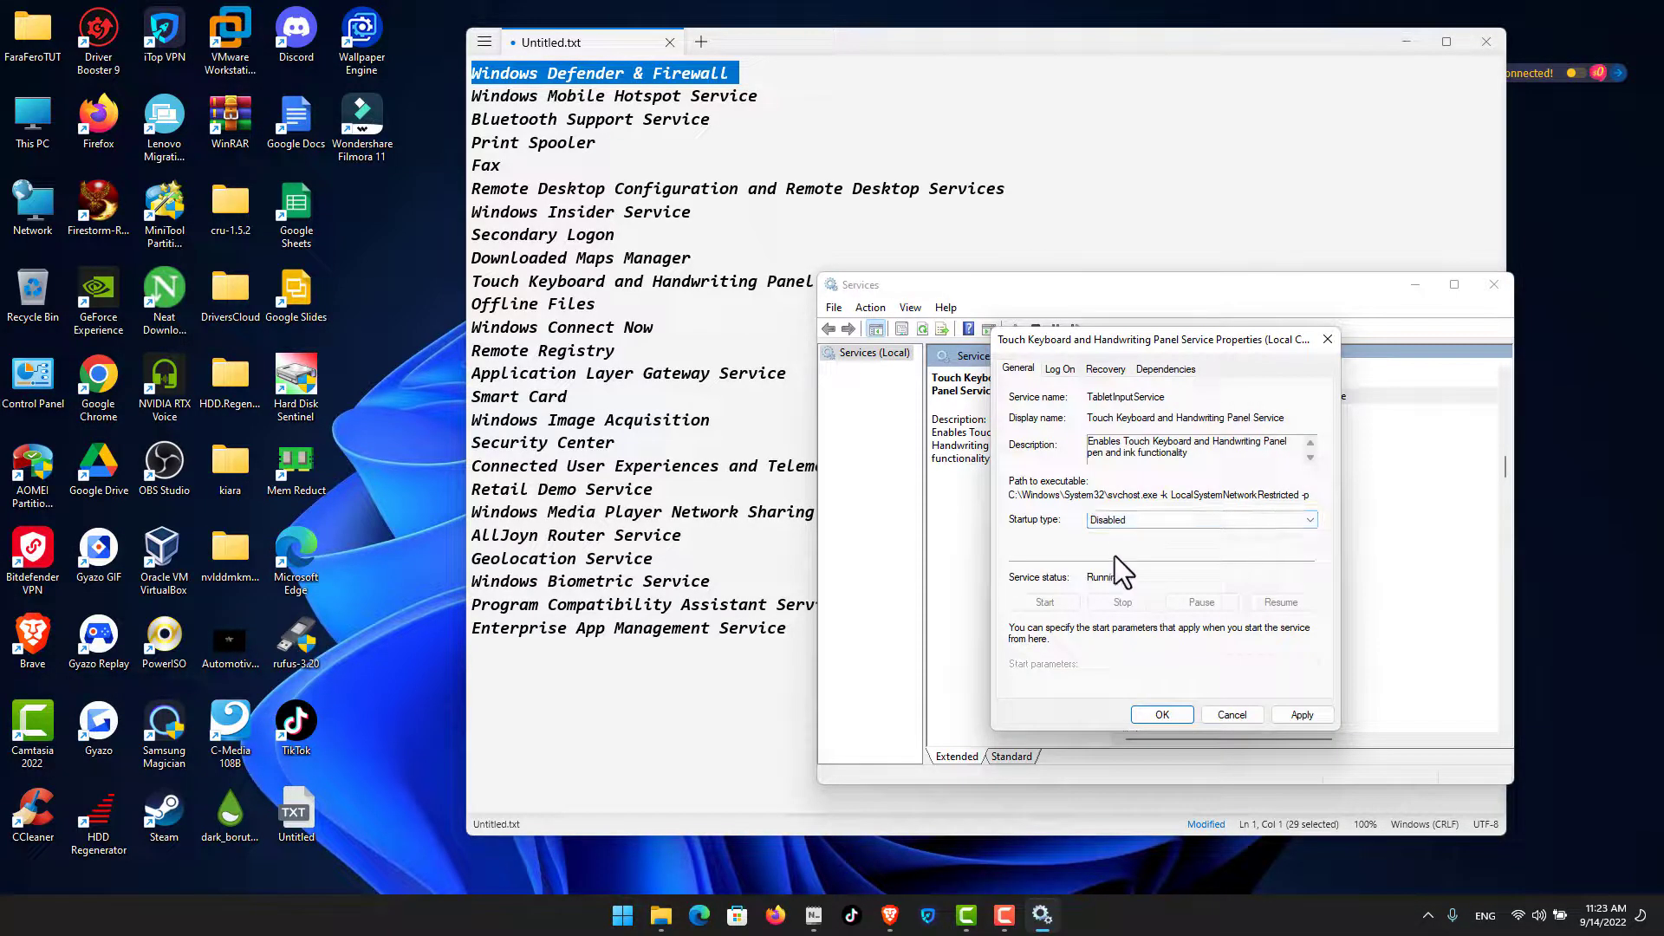
{"action": "left_click", "coordinate": [1170, 714]}
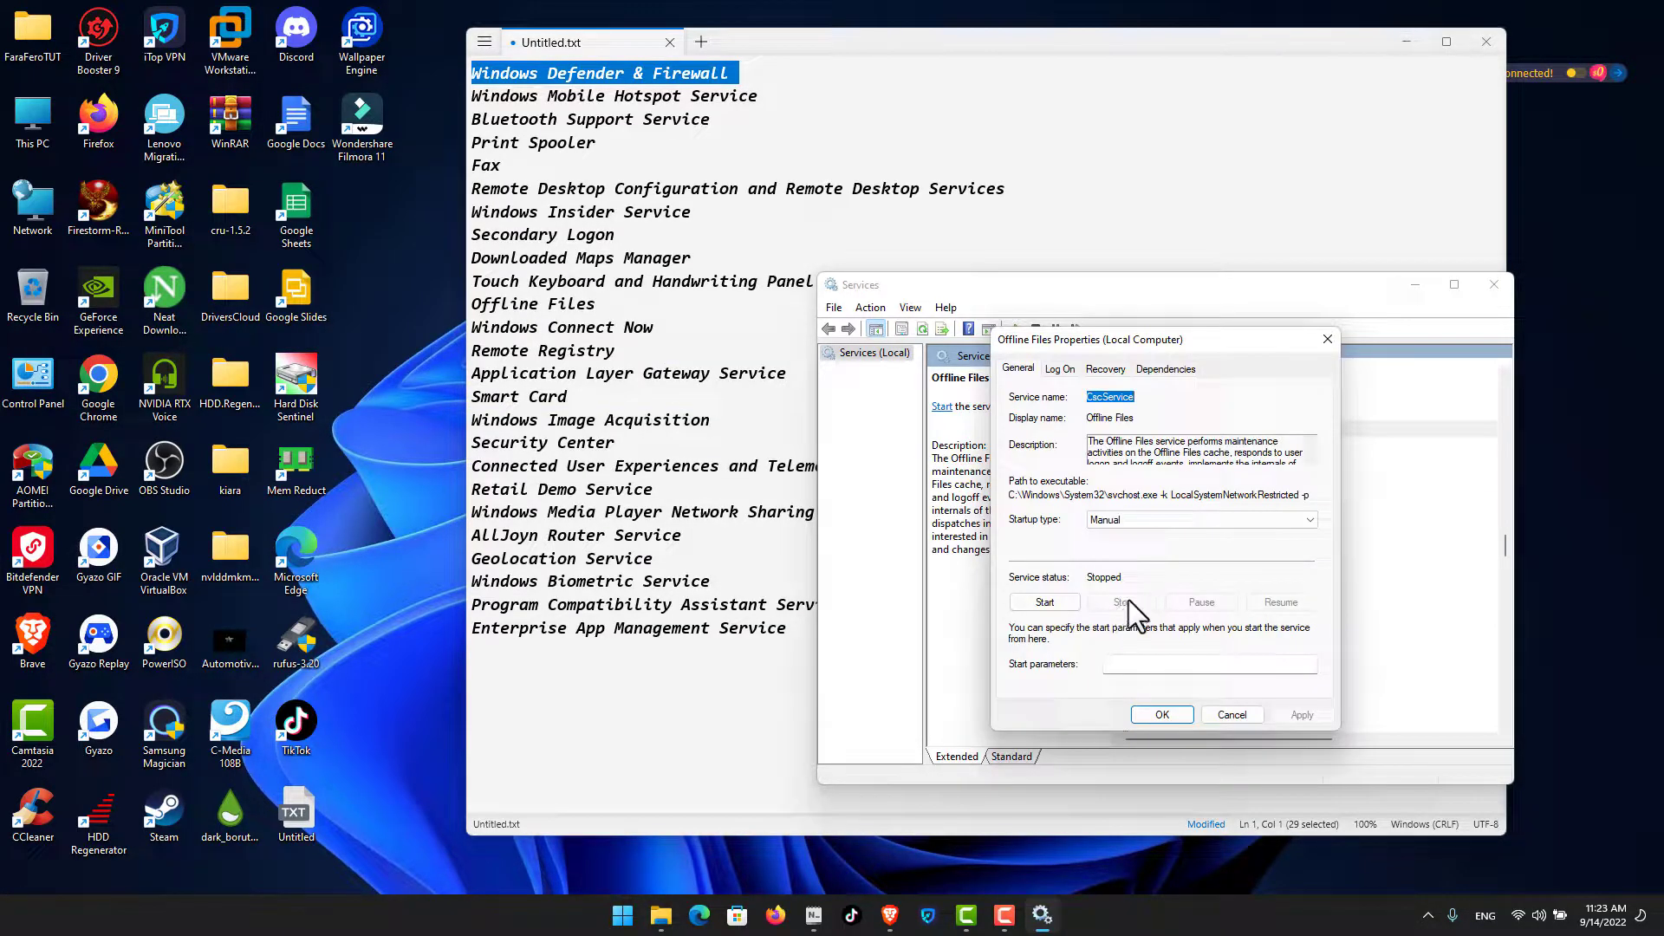
- Set the startup type of the Offline Files service to Disabled and apply it
{"action": "double_click", "coordinate": [1158, 515]}
{"action": "scroll", "coordinate": [1139, 518], "scroll_direction": "down", "scroll_amount": 1}
{"action": "left_click", "coordinate": [1317, 712]}
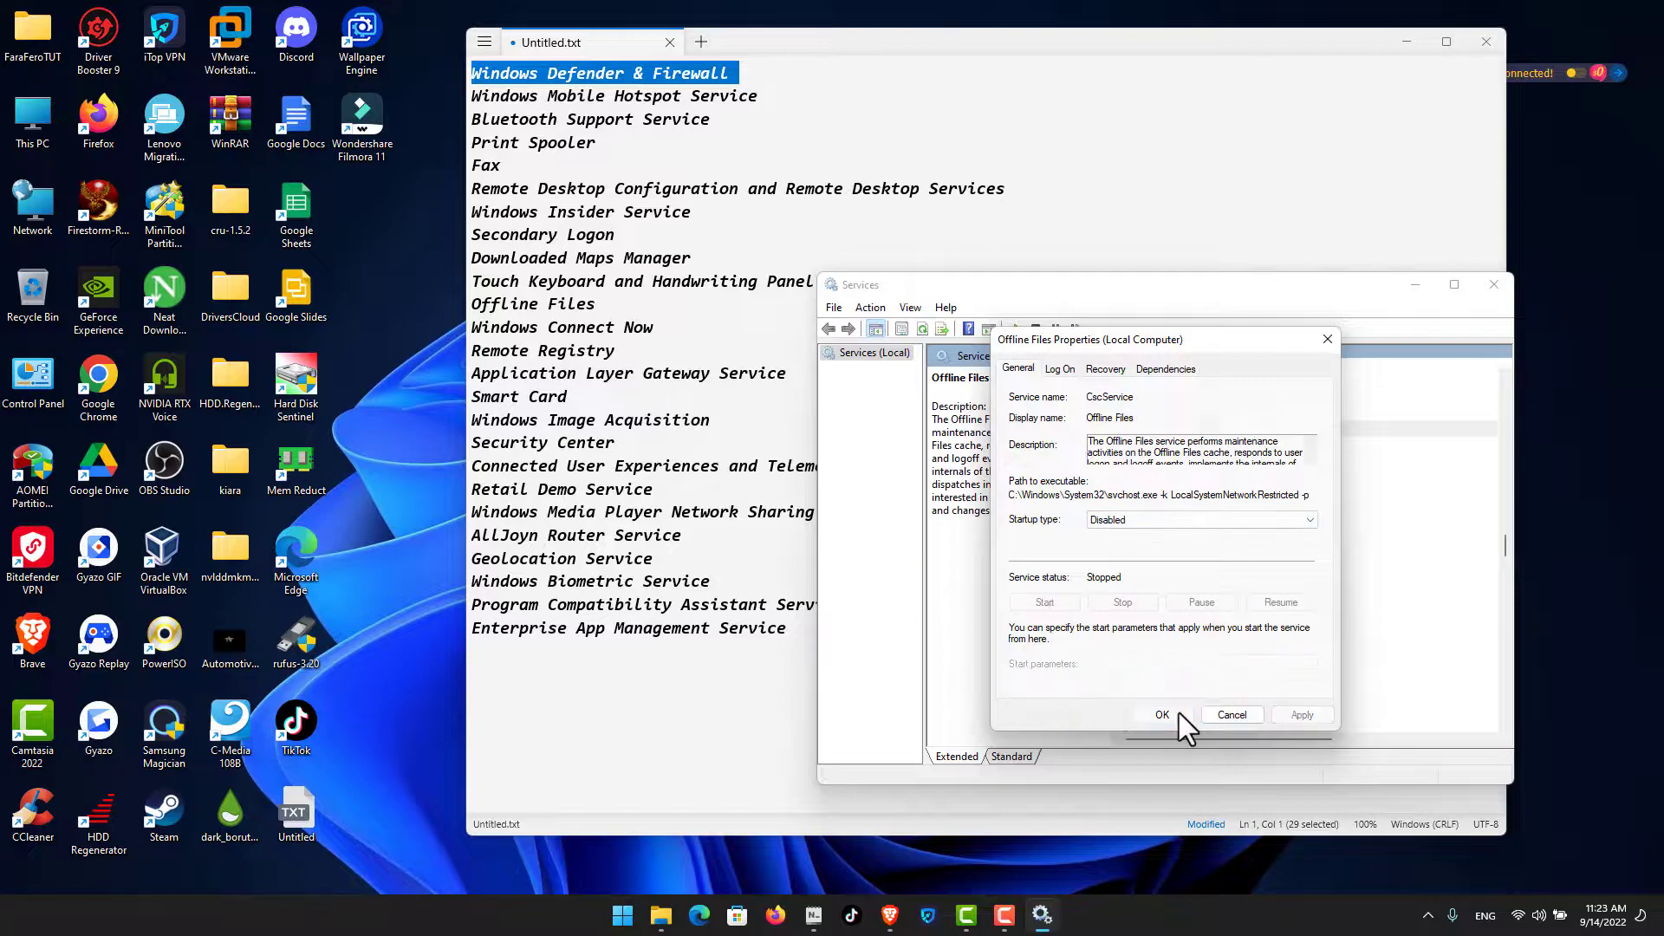
{"action": "left_click", "coordinate": [1179, 714]}
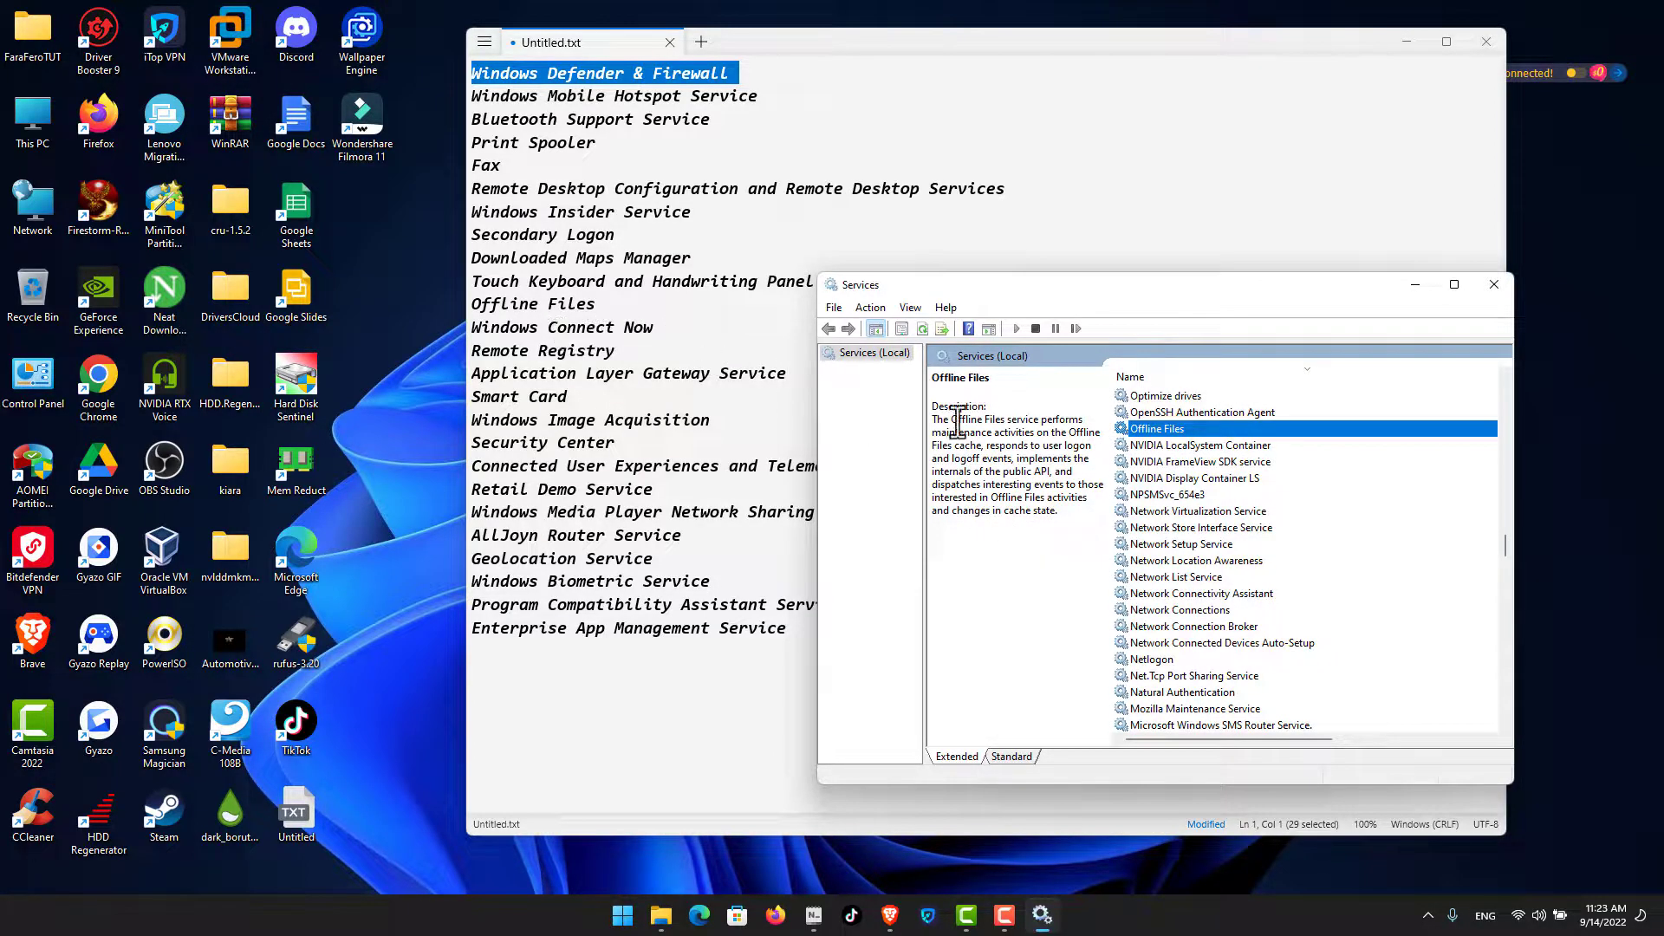
- Find the Windows Connect Now - Config Registrar service, set its startup type to Disabled and apply it
{"action": "key", "text": "w"}
{"action": "key", "text": "w"}
{"action": "key", "text": "w"}
{"action": "key", "text": "w"}
{"action": "left_click", "coordinate": [1199, 457]}
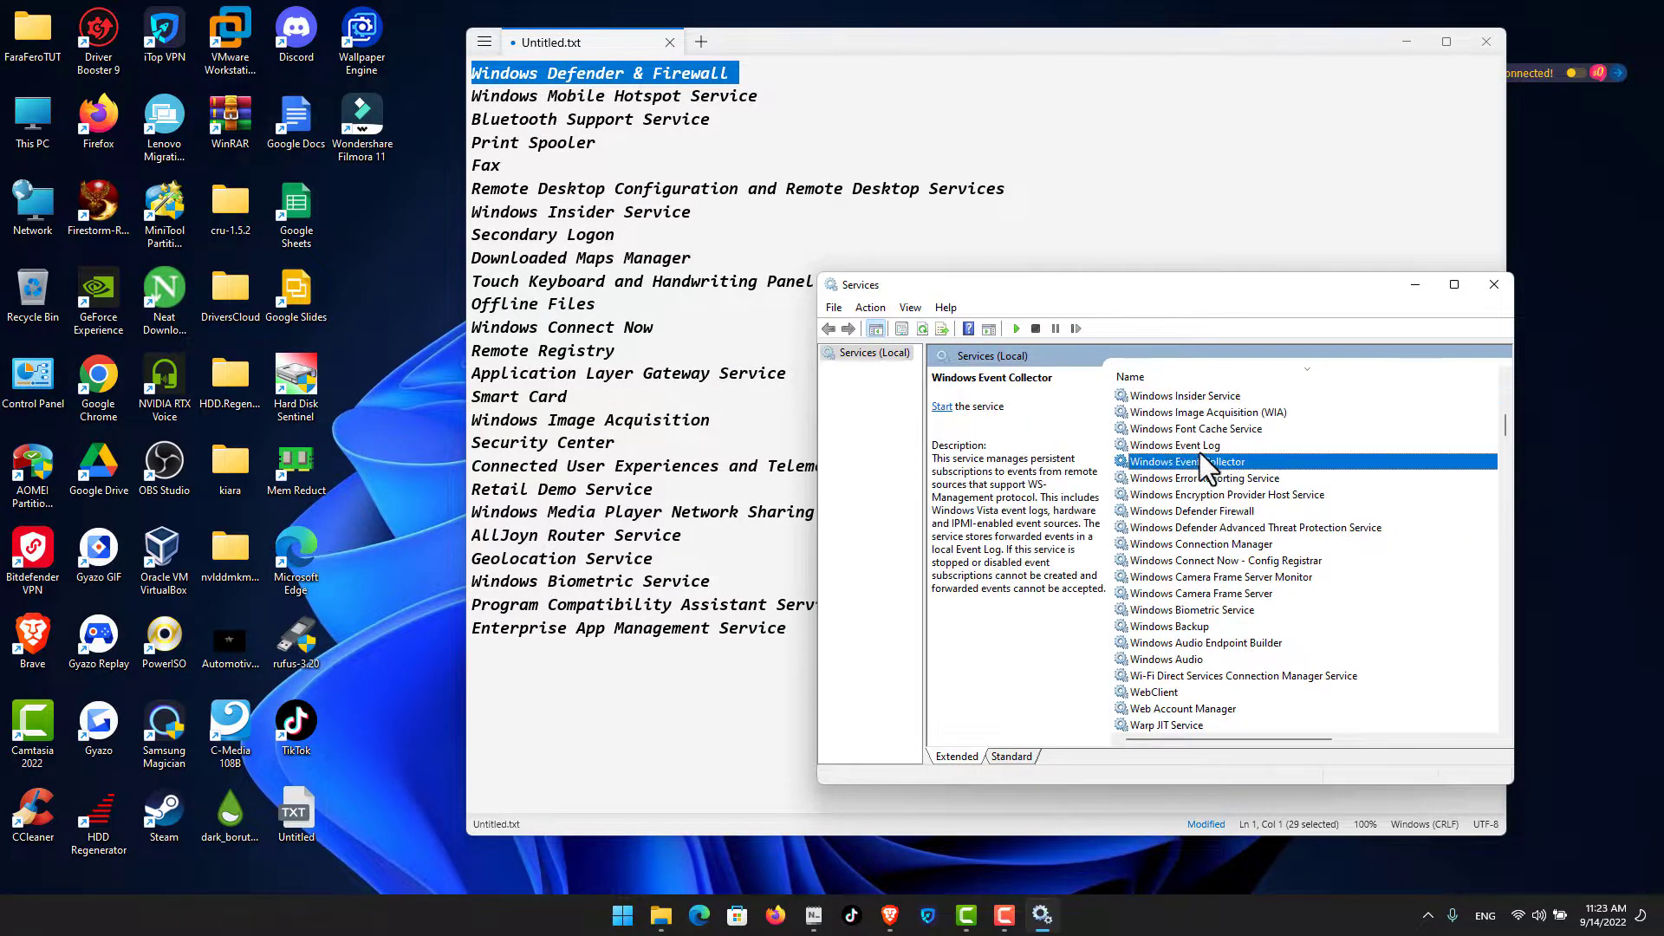
{"action": "left_click", "coordinate": [1188, 544]}
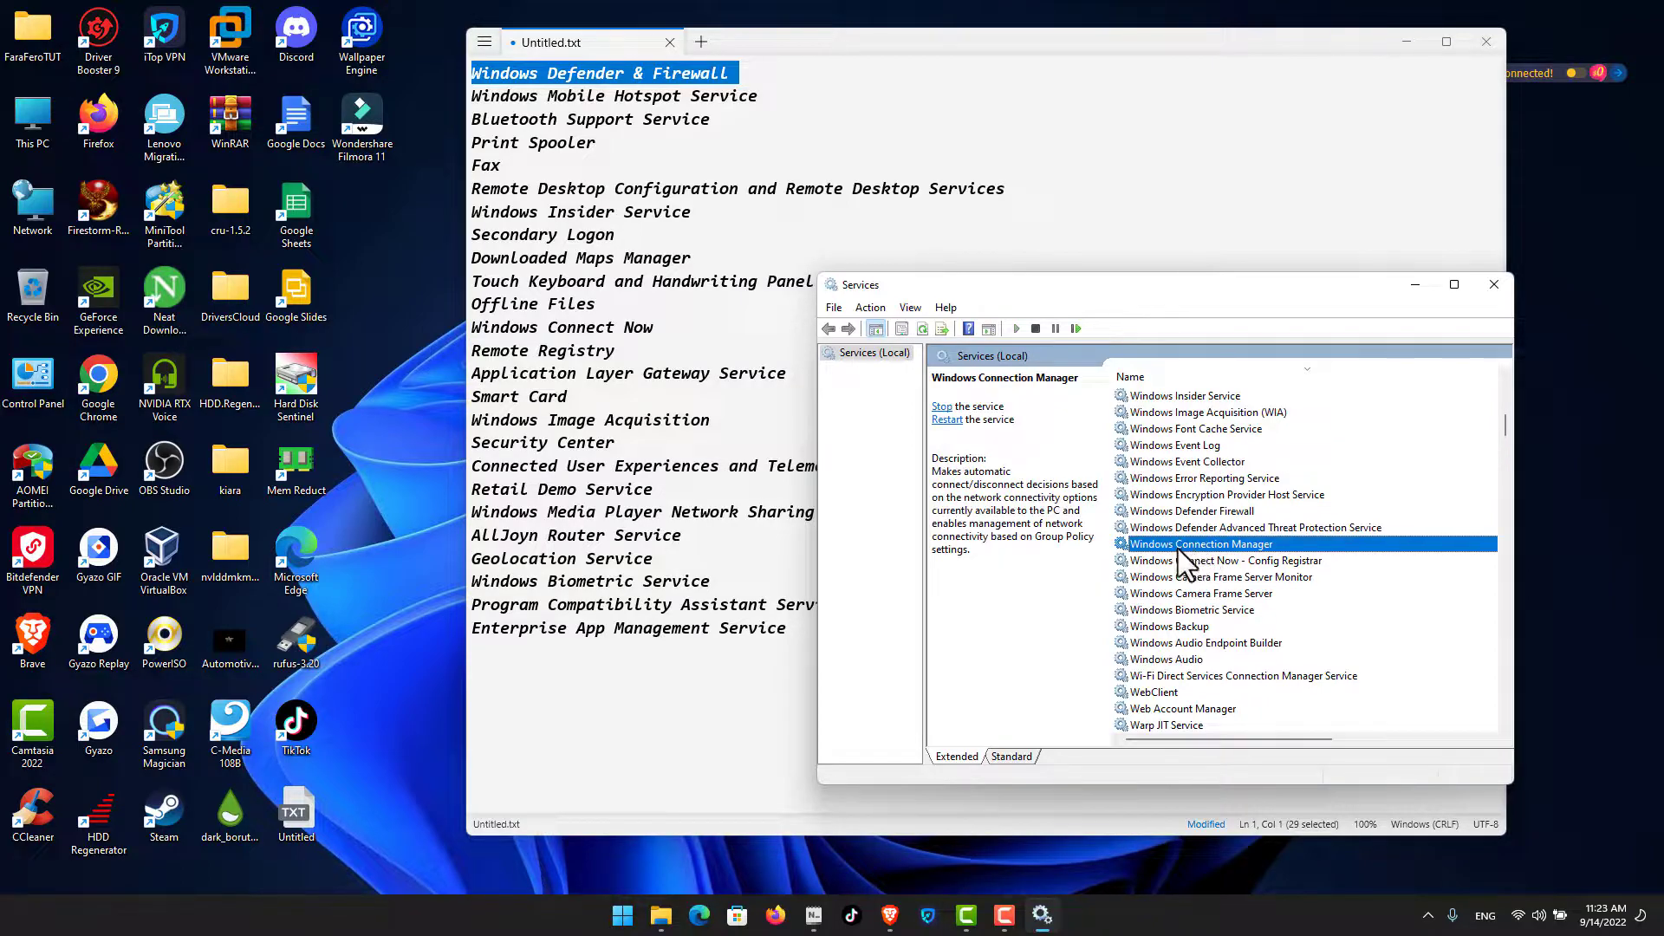
{"action": "scroll", "coordinate": [1175, 537], "scroll_direction": "down", "scroll_amount": 5}
{"action": "left_click", "coordinate": [1172, 481]}
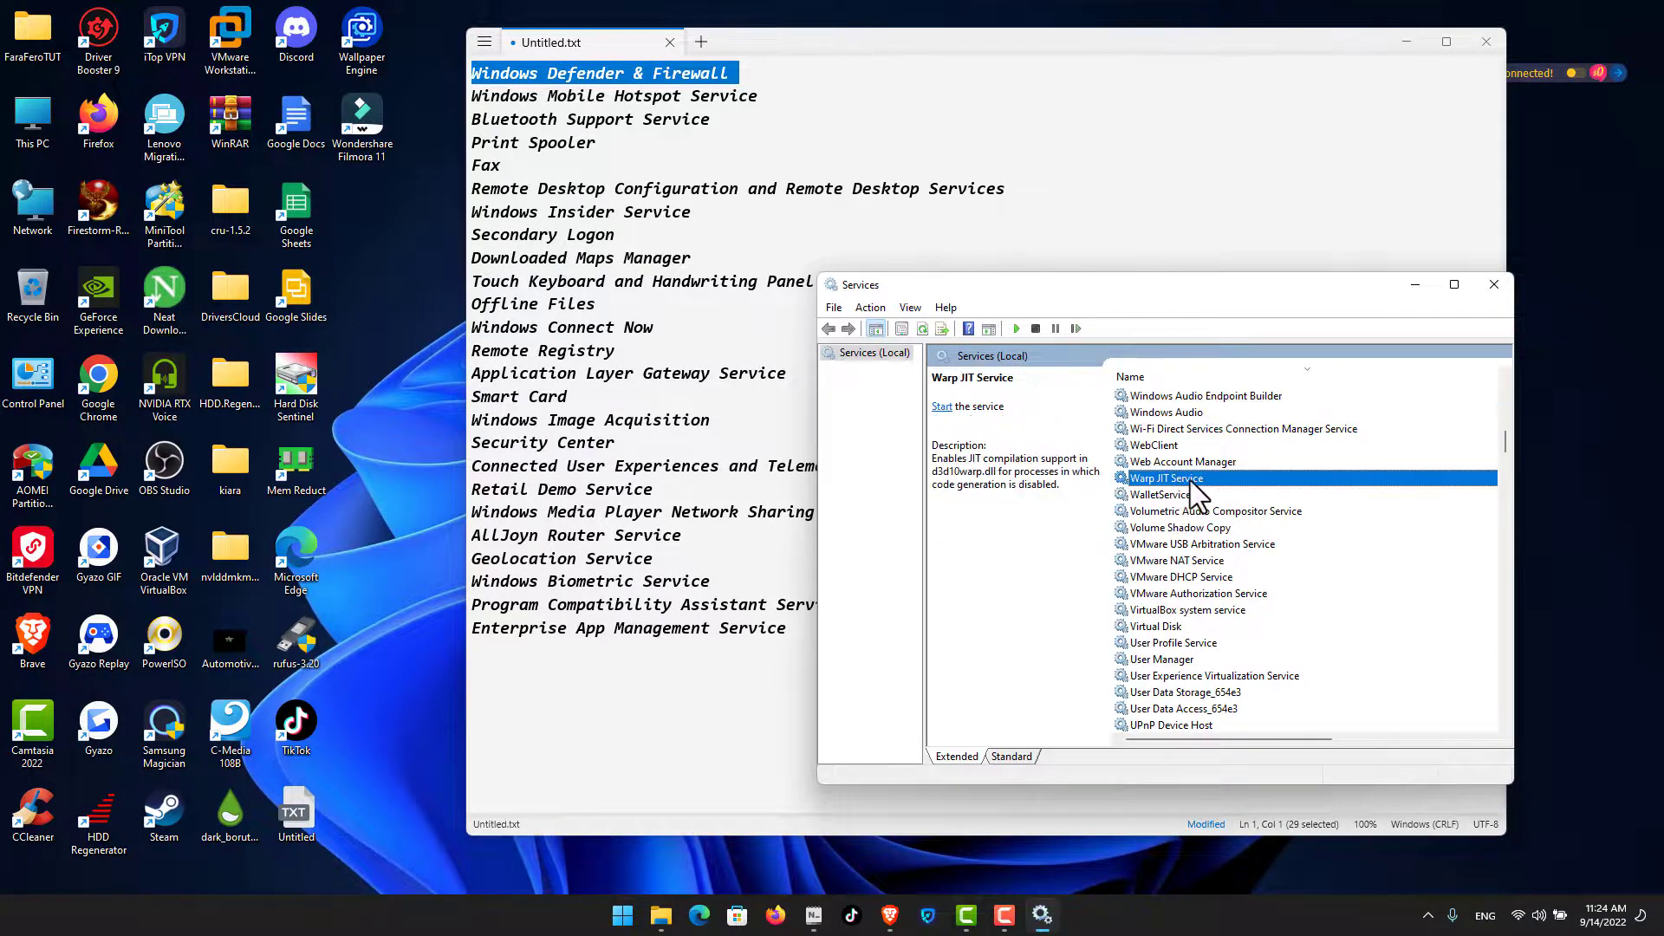
{"action": "scroll", "coordinate": [1179, 494], "scroll_direction": "up", "scroll_amount": 4}
{"action": "left_click", "coordinate": [1166, 511]}
{"action": "double_click", "coordinate": [1213, 512]}
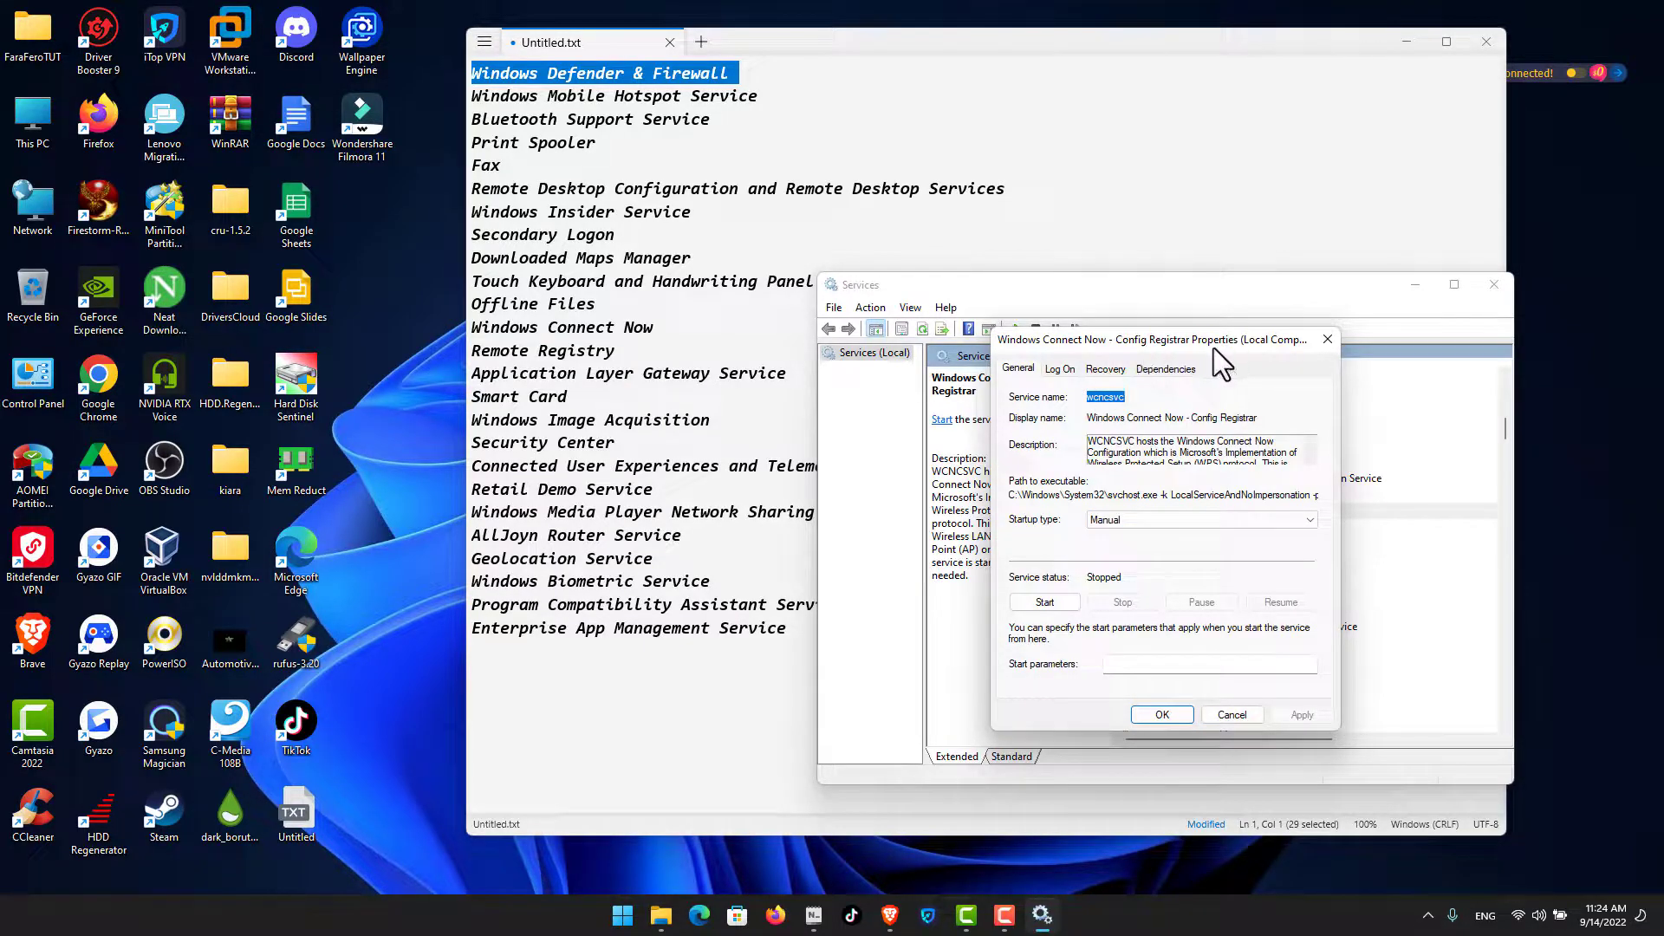
{"action": "scroll", "coordinate": [1166, 516], "scroll_direction": "down", "scroll_amount": 1}
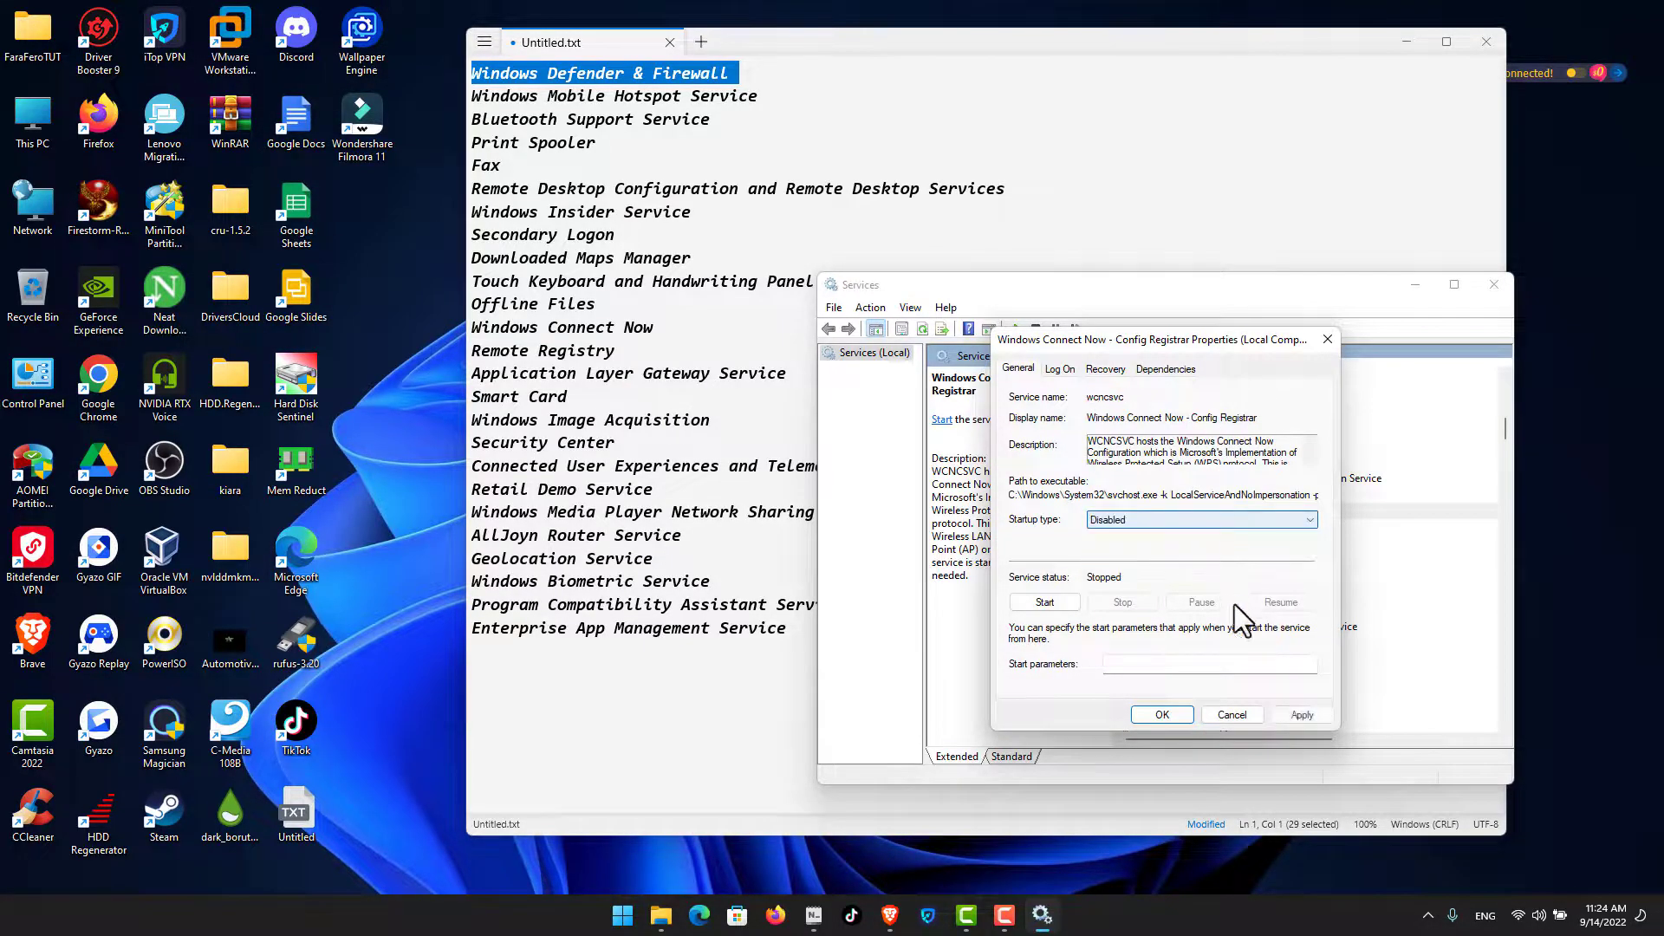
{"action": "left_click", "coordinate": [1297, 714]}
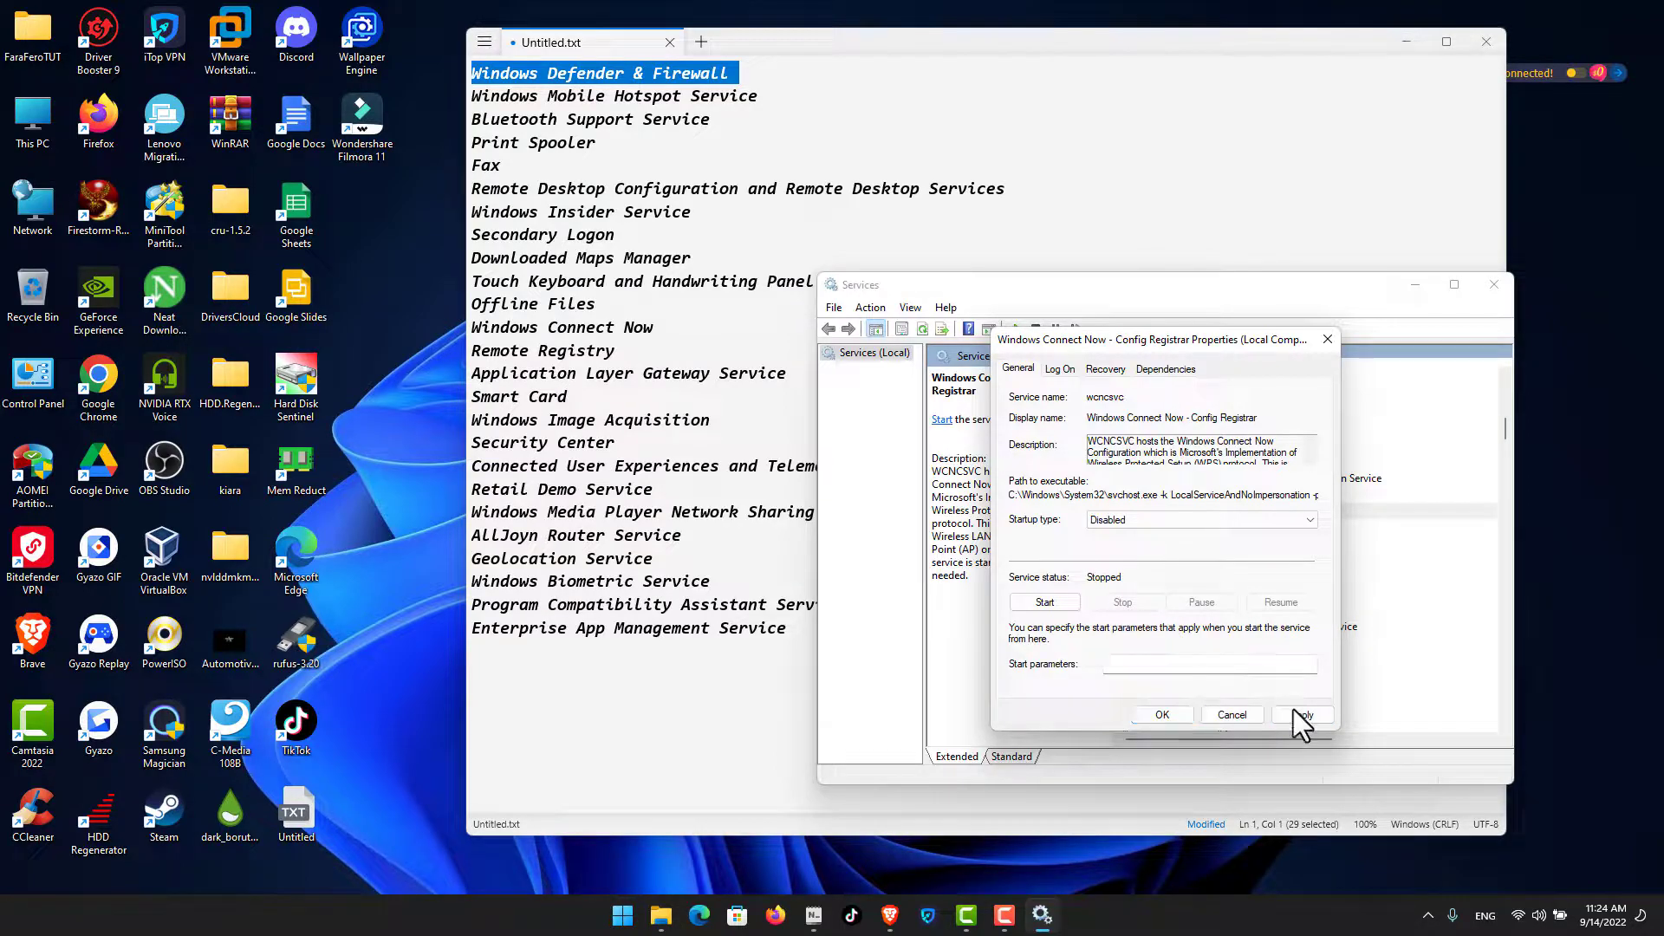
{"action": "left_click", "coordinate": [1162, 714]}
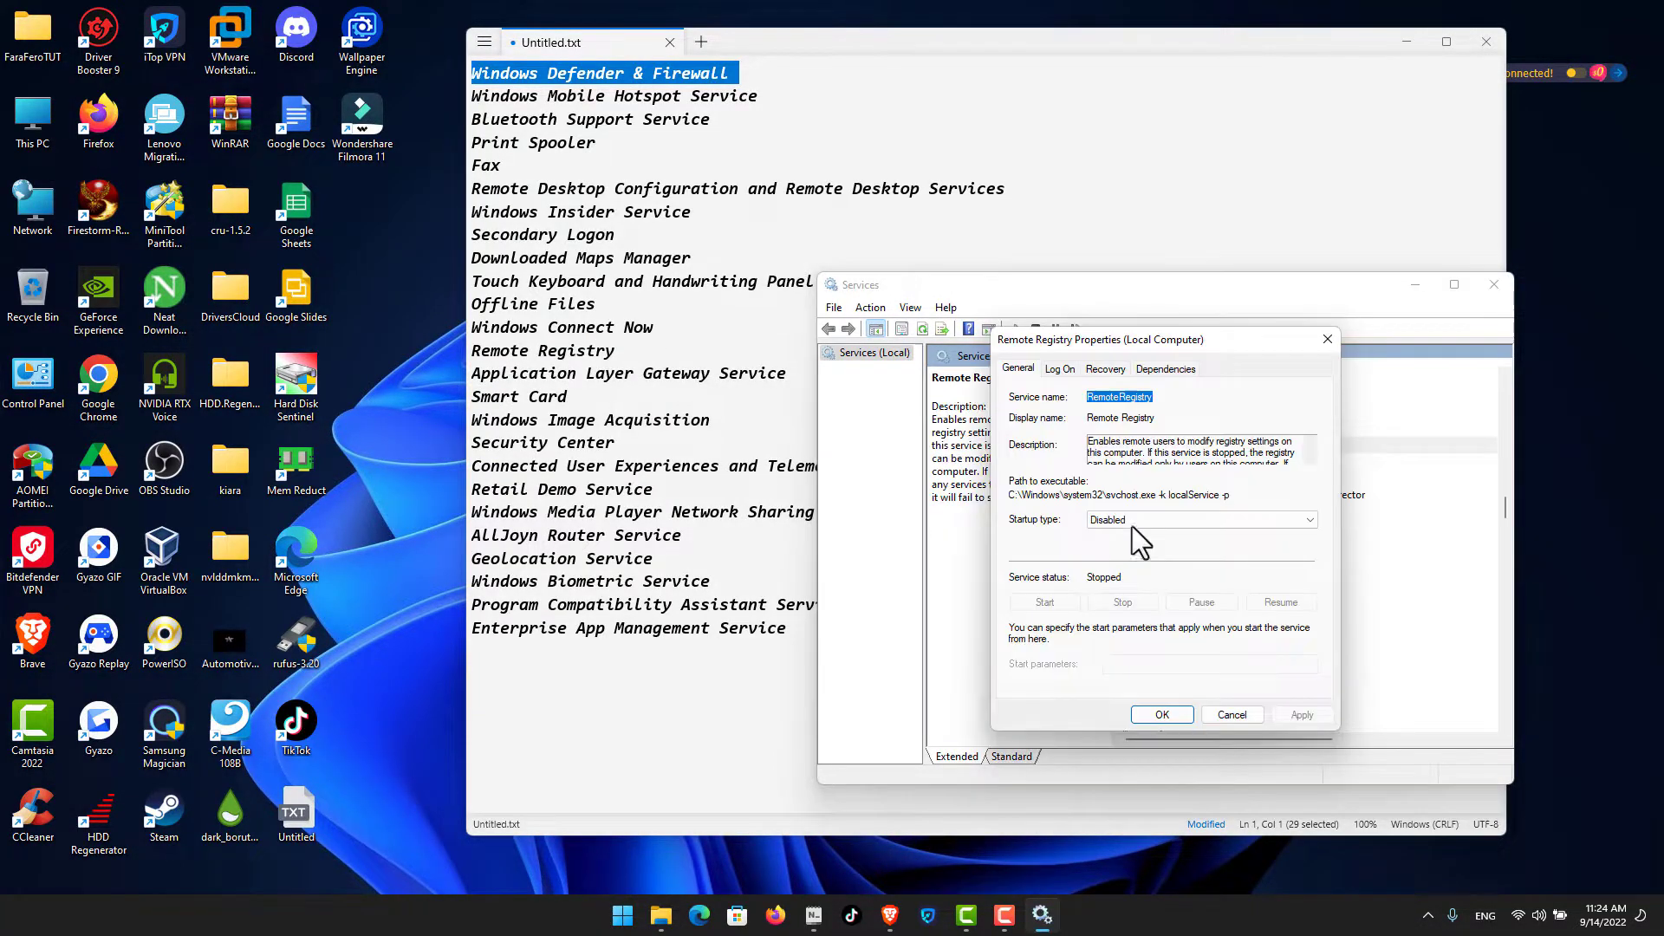
- Check the startup type of the Remote Registry service in its properties and close them
{"action": "left_click", "coordinate": [1141, 522]}
{"action": "left_click", "coordinate": [1141, 522]}
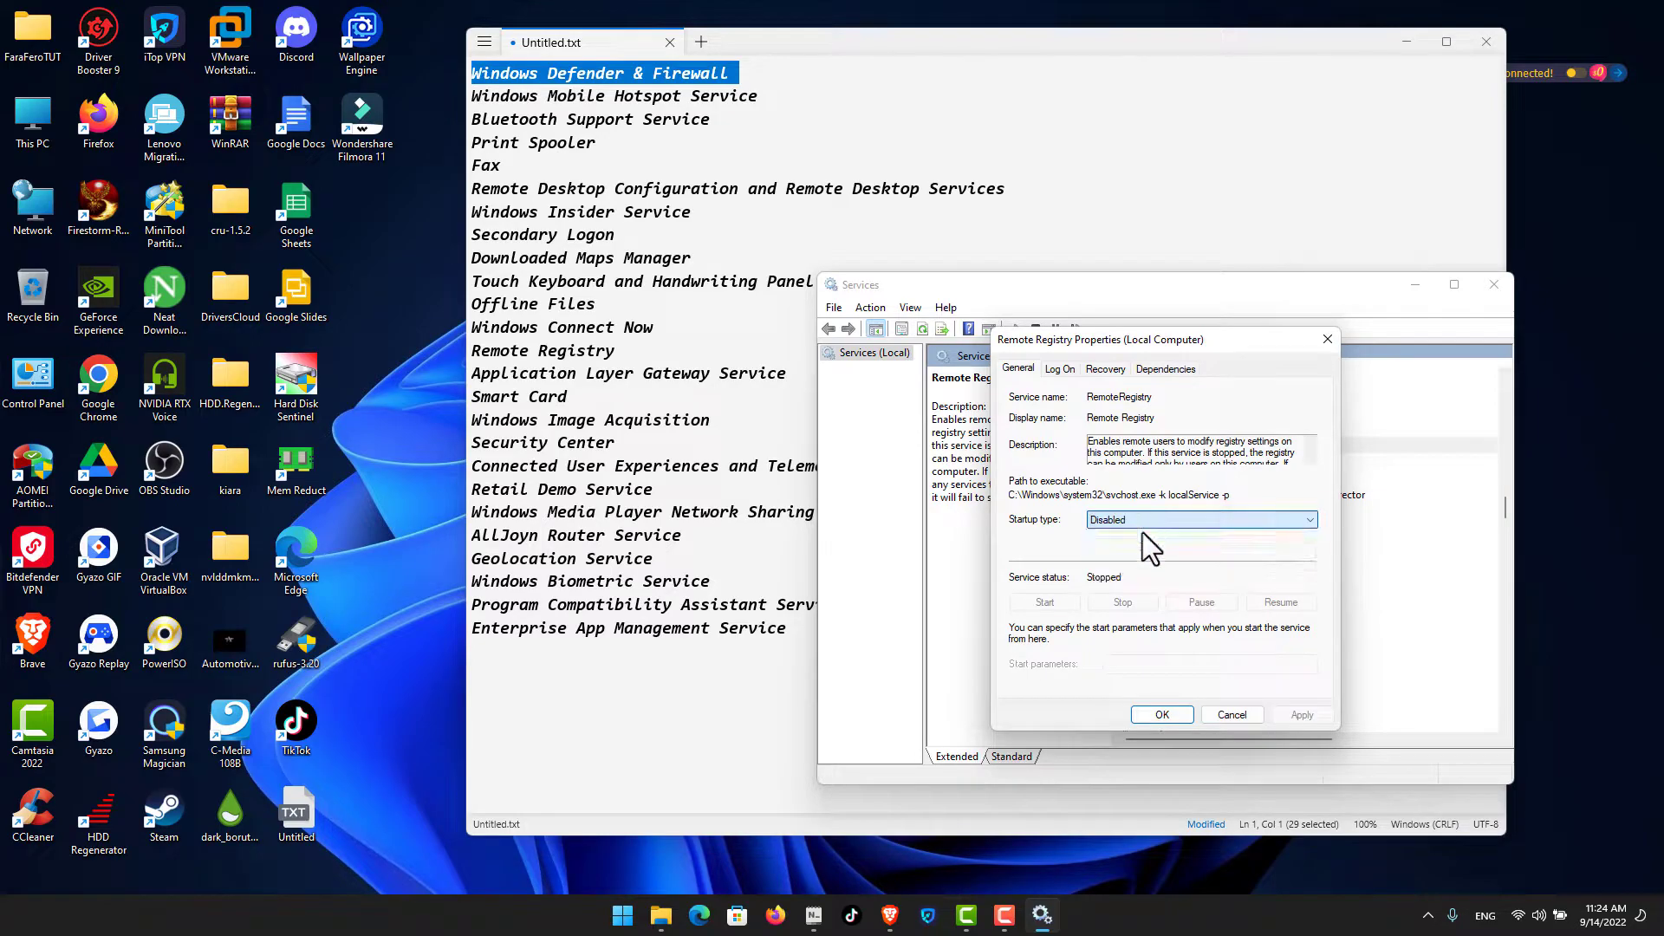
{"action": "left_click", "coordinate": [1171, 718]}
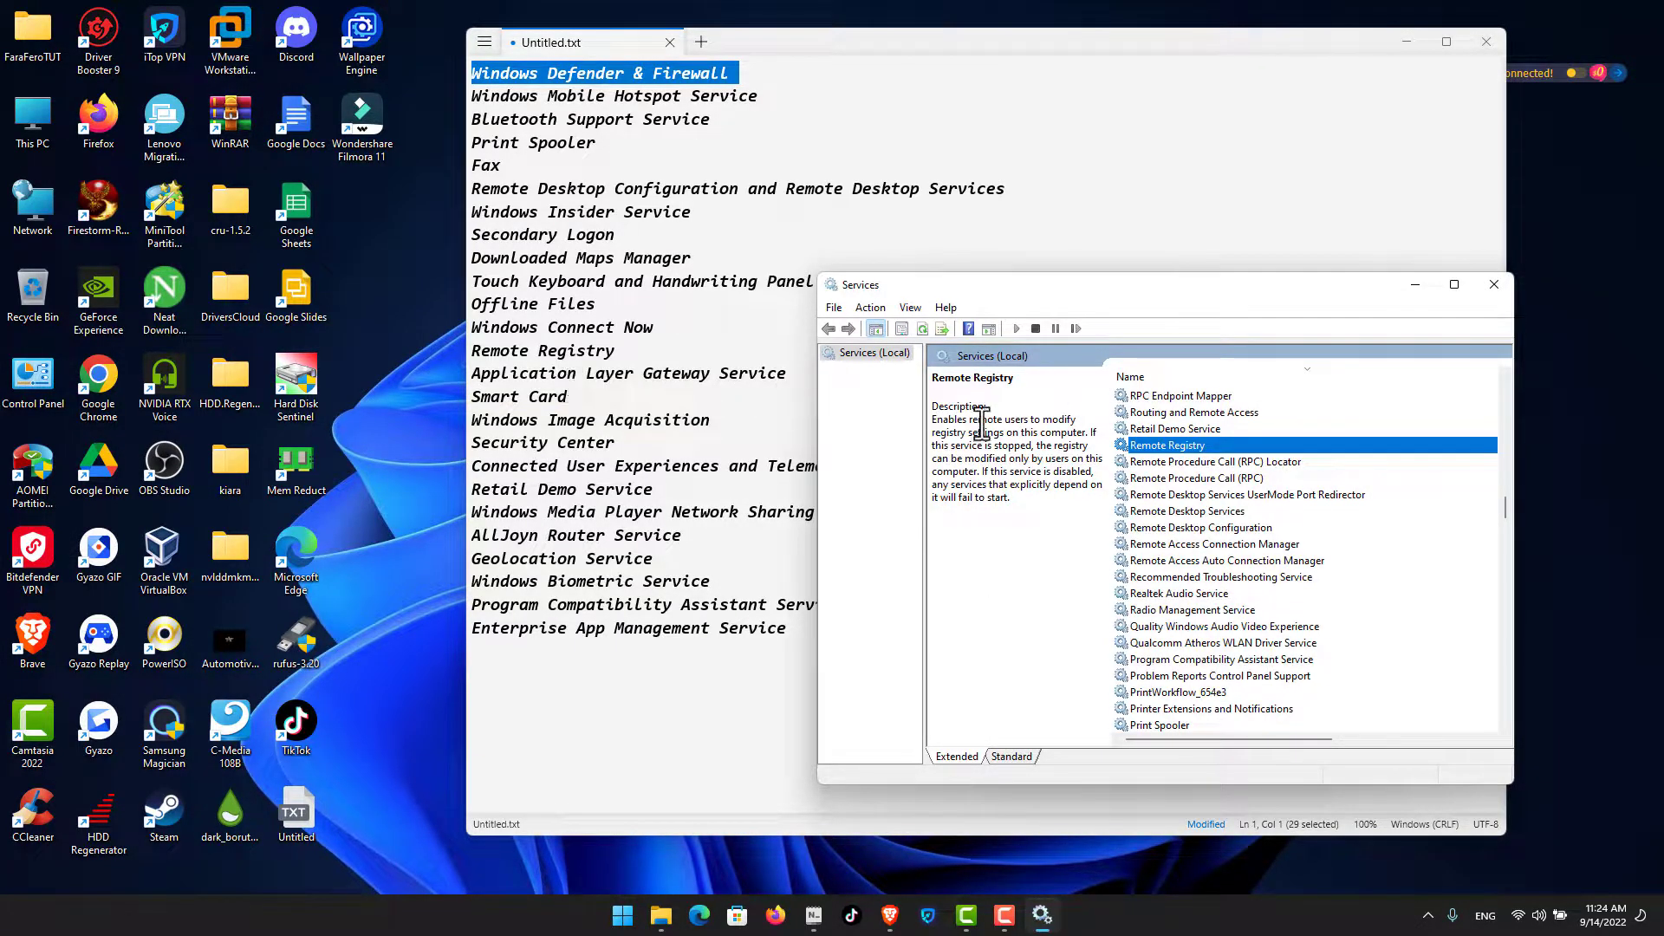
- Set the startup type of Application Layer Gateway Service to Disabled and confirm
{"action": "left_click", "coordinate": [1178, 429]}
{"action": "scroll", "coordinate": [1187, 520], "scroll_direction": "down", "scroll_amount": 15}
{"action": "double_click", "coordinate": [1196, 598]}
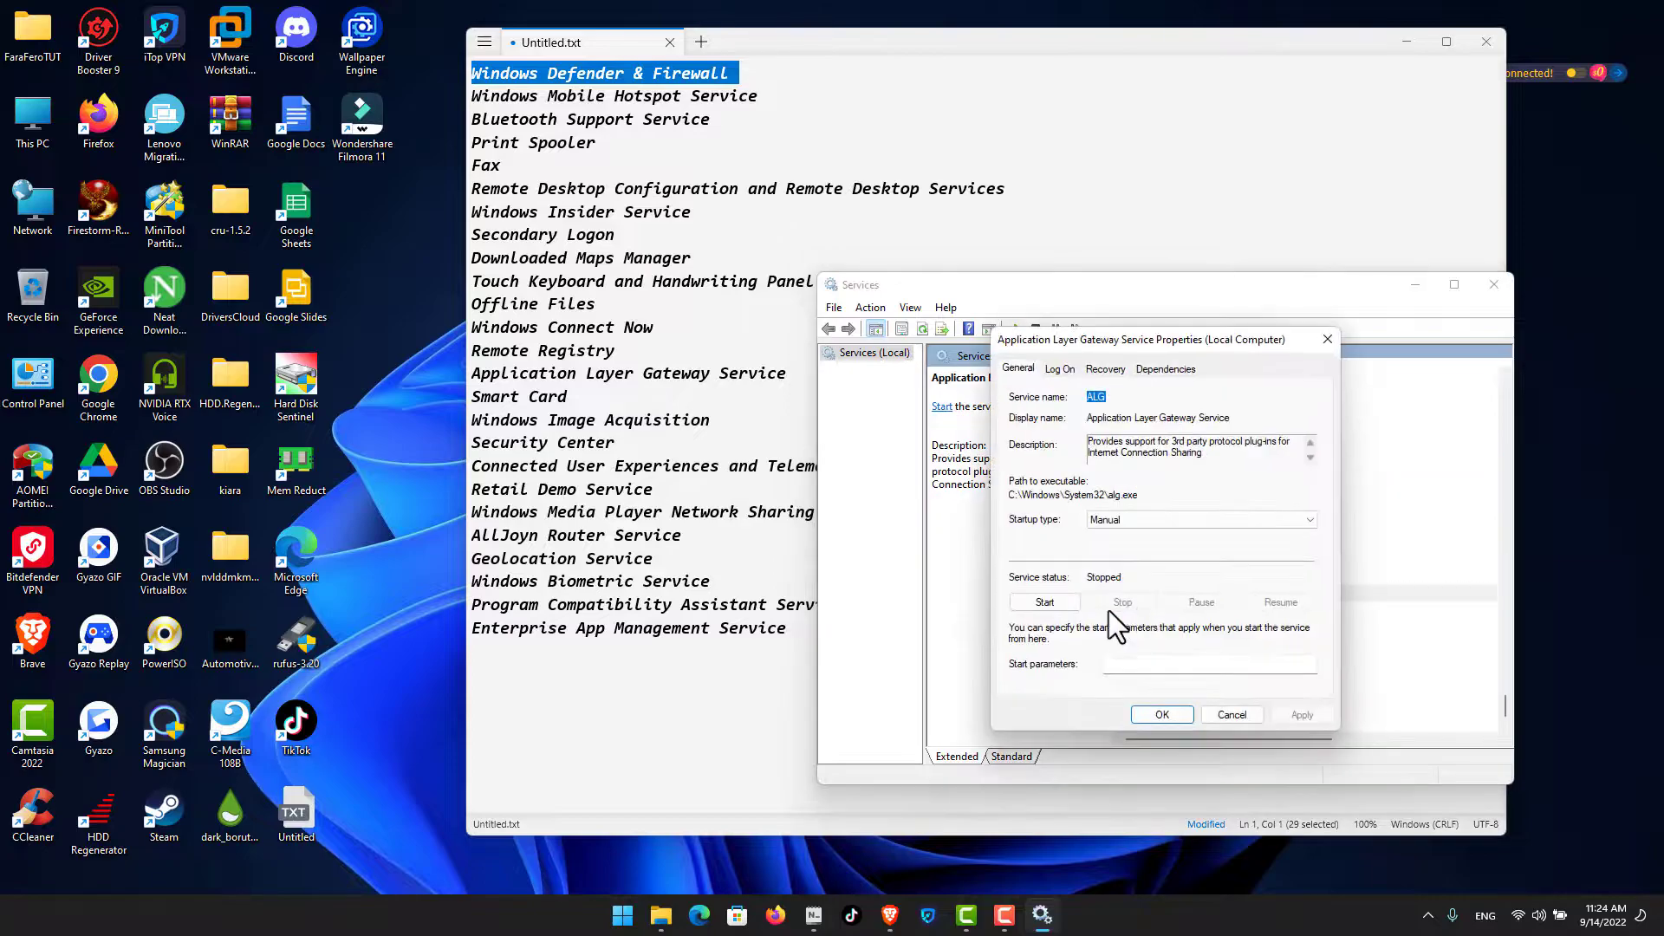
{"action": "left_click", "coordinate": [1141, 520]}
{"action": "left_click", "coordinate": [1136, 566]}
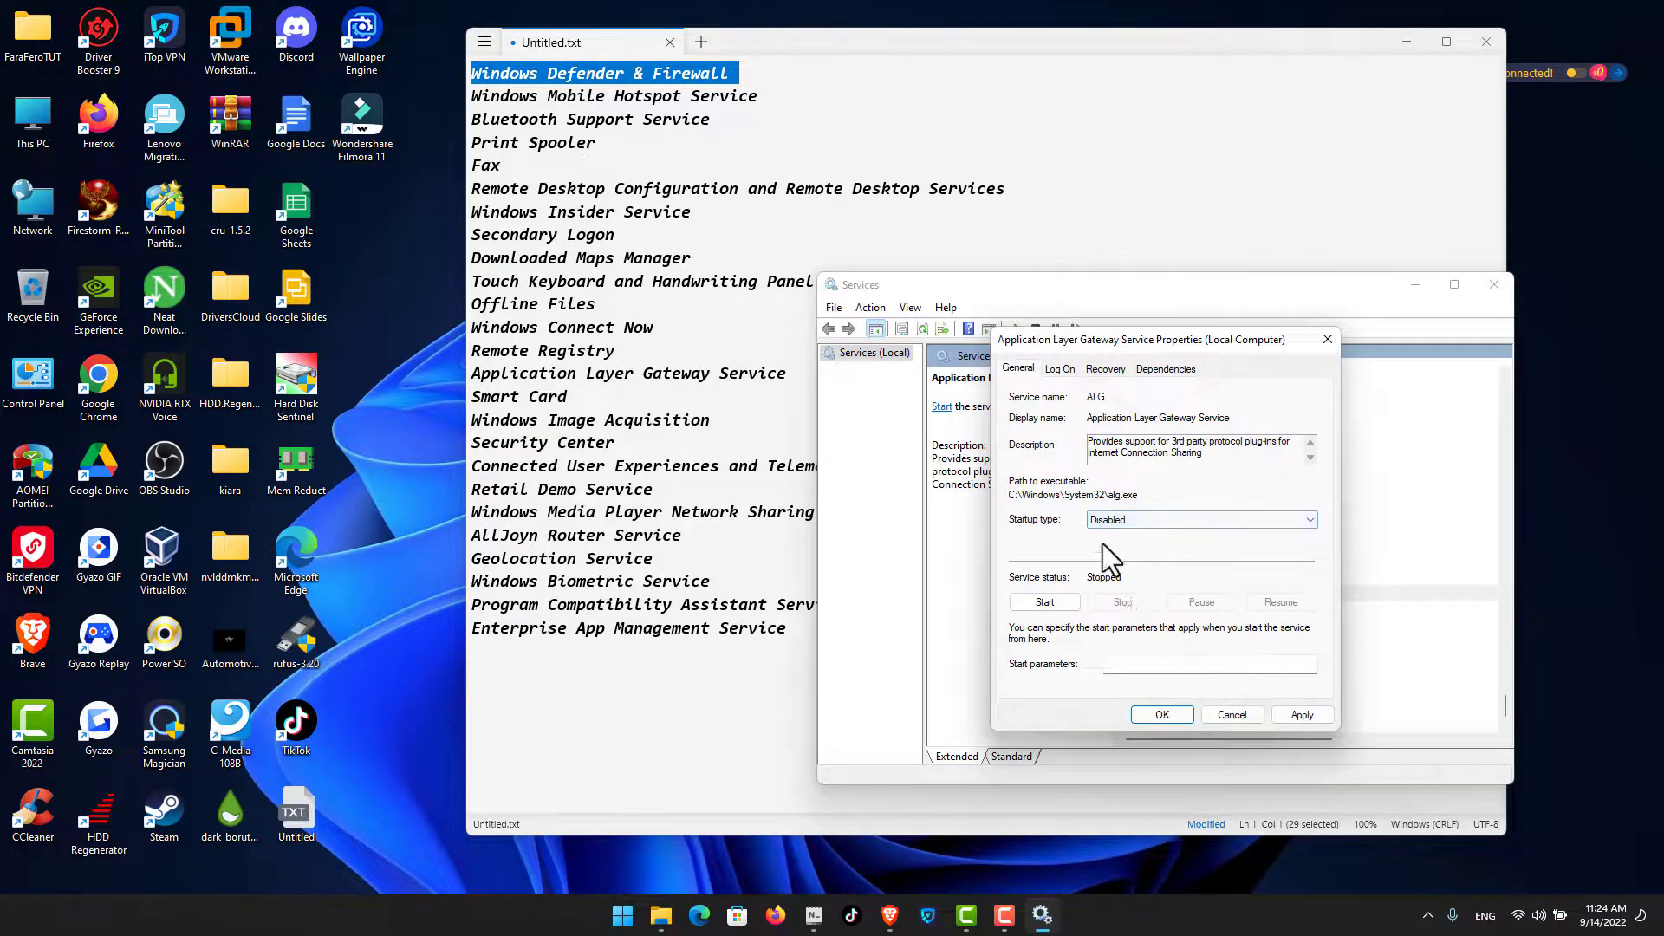
{"action": "left_click", "coordinate": [1170, 716]}
- Set the startup type of the Smart Card service to Disabled and apply it
{"action": "key", "text": "s"}
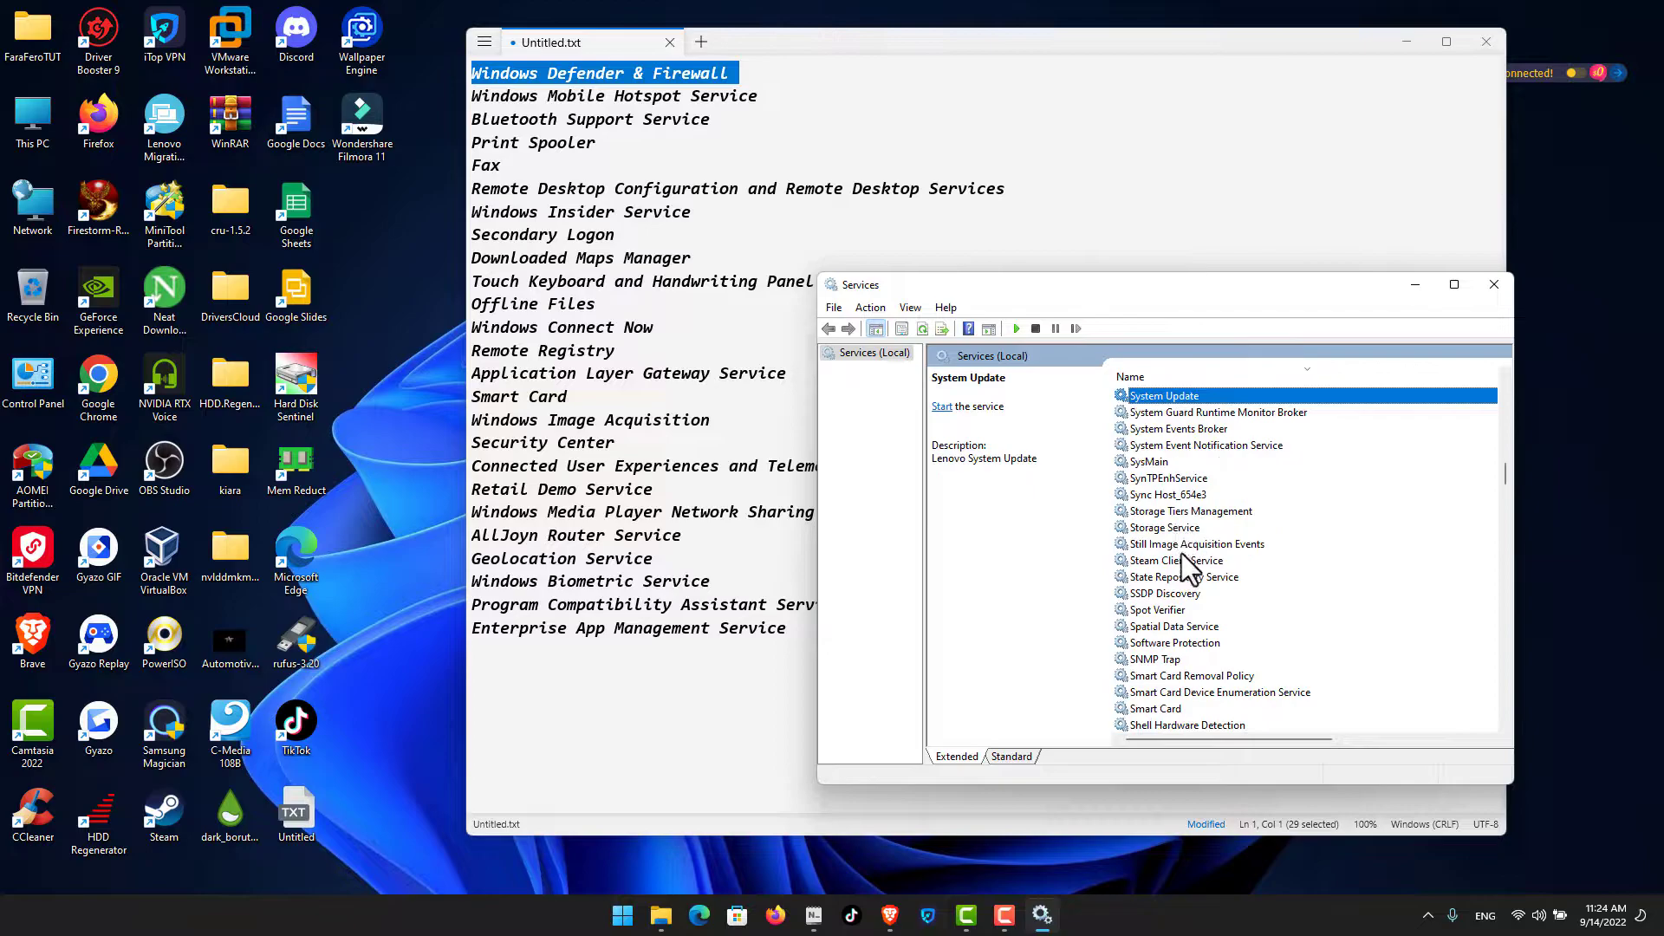
{"action": "double_click", "coordinate": [1162, 710]}
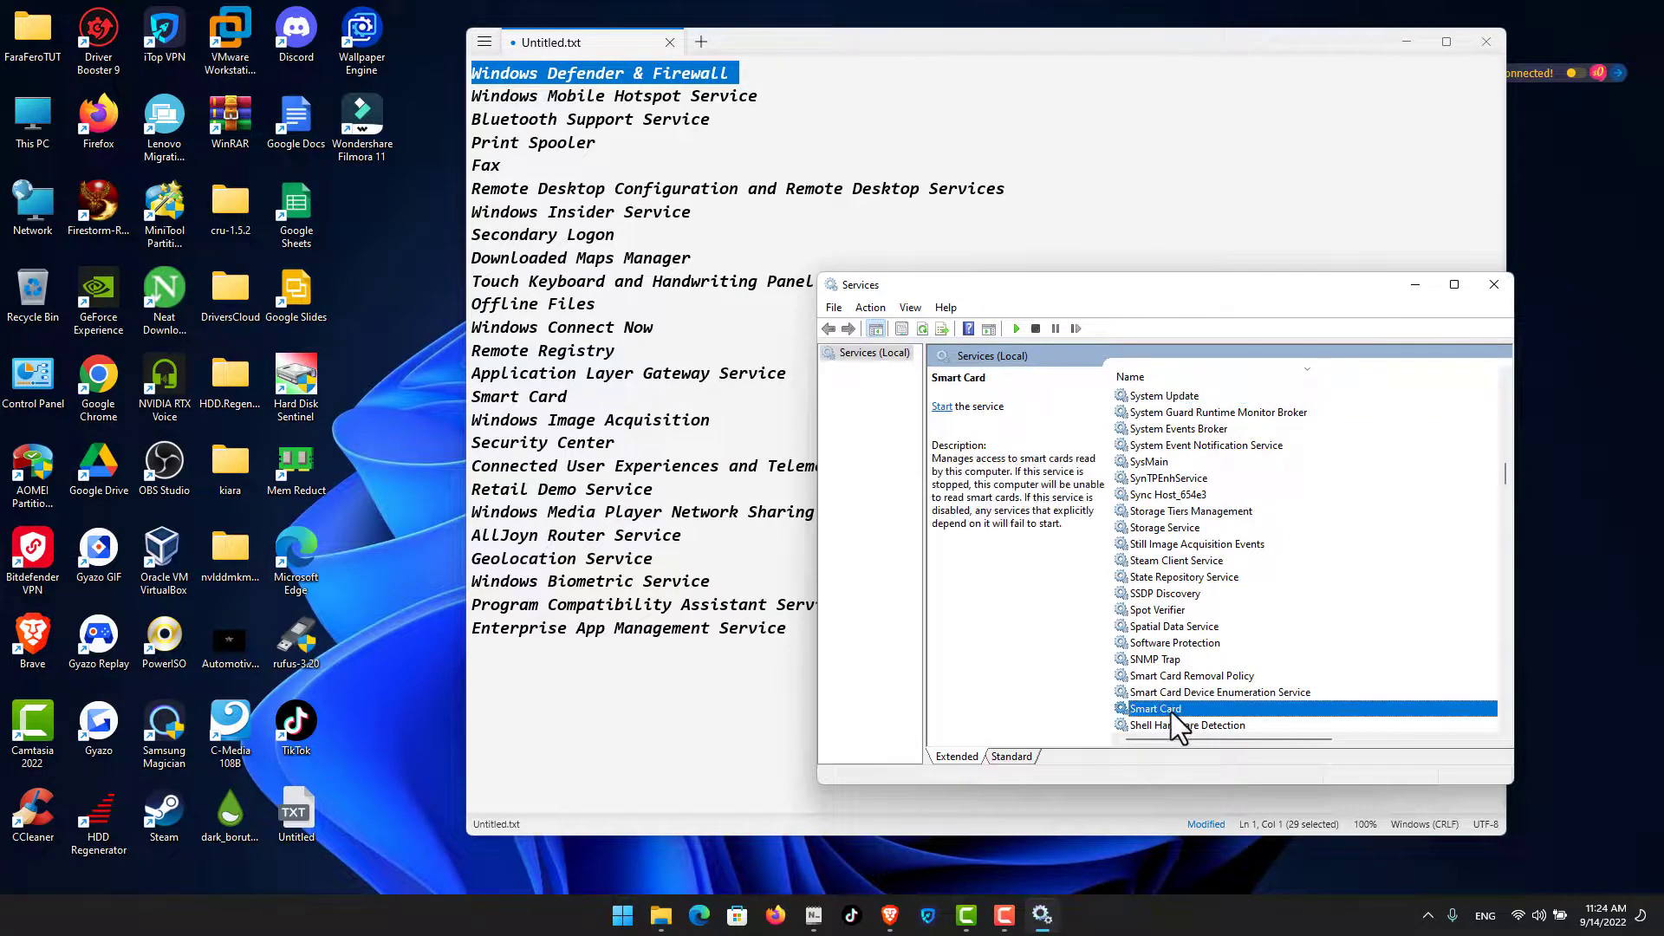
{"action": "left_click", "coordinate": [1140, 518]}
{"action": "left_click", "coordinate": [1141, 572]}
{"action": "left_click", "coordinate": [1295, 715]}
{"action": "left_click", "coordinate": [1162, 714]}
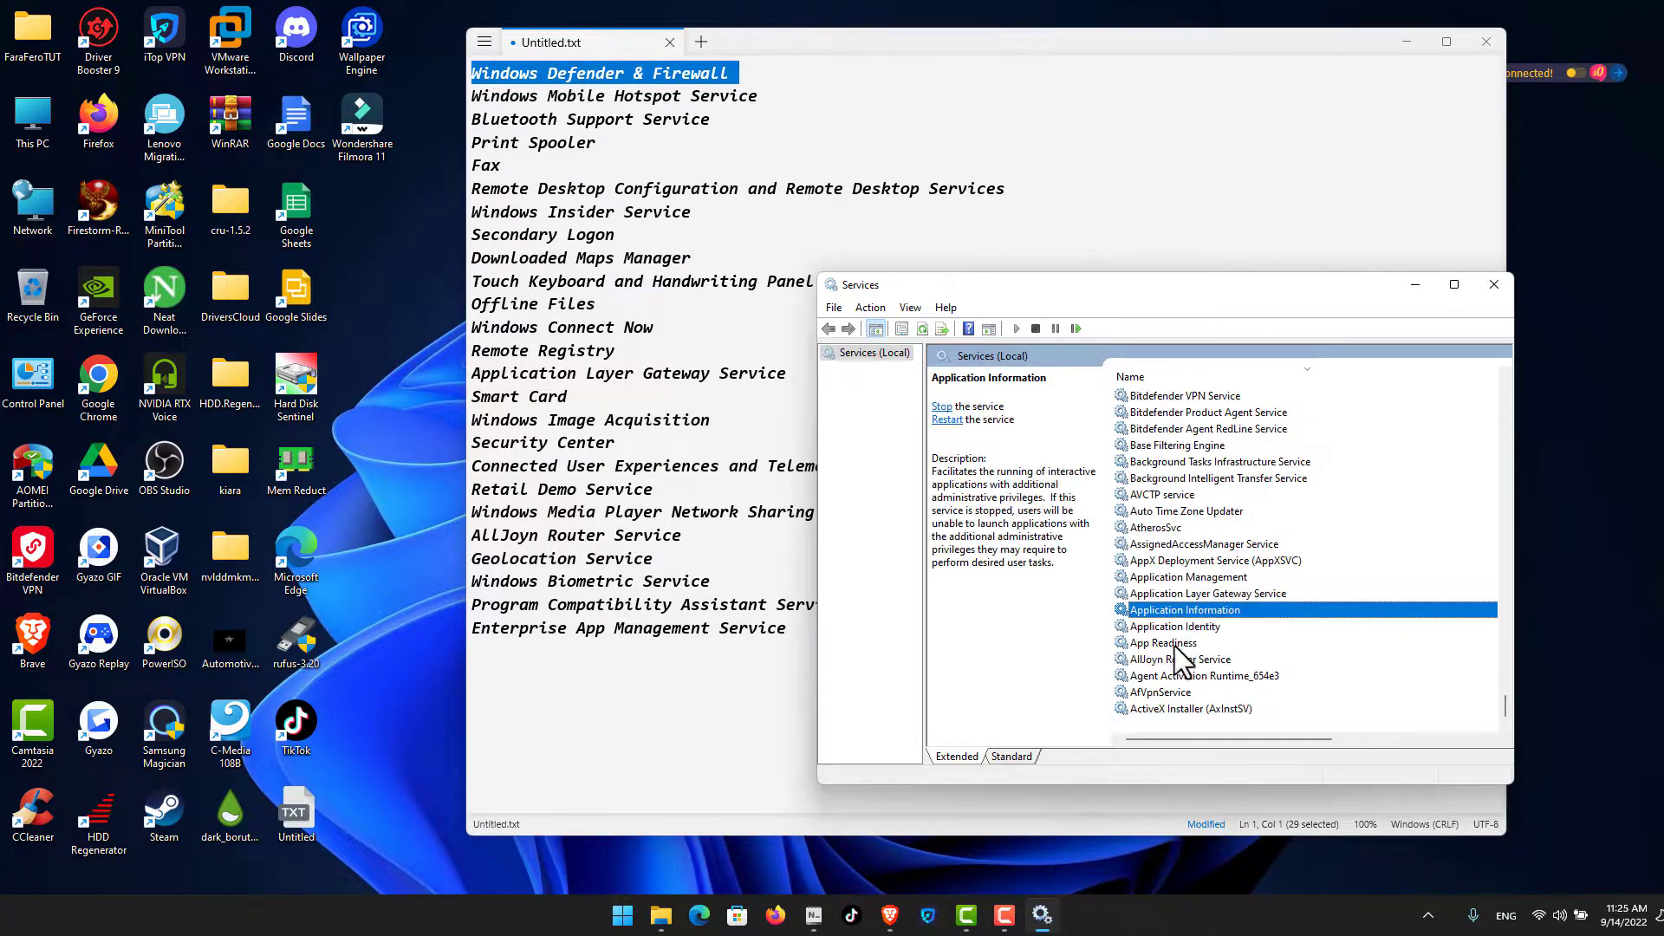
- Recheck the startup type of Application Layer Gateway Service in its properties and close them
{"action": "key", "text": "Down"}
{"action": "key", "text": "Down"}
{"action": "key", "text": "Down"}
{"action": "key", "text": "Down"}
{"action": "key", "text": "Down"}
{"action": "left_click", "coordinate": [1172, 595]}
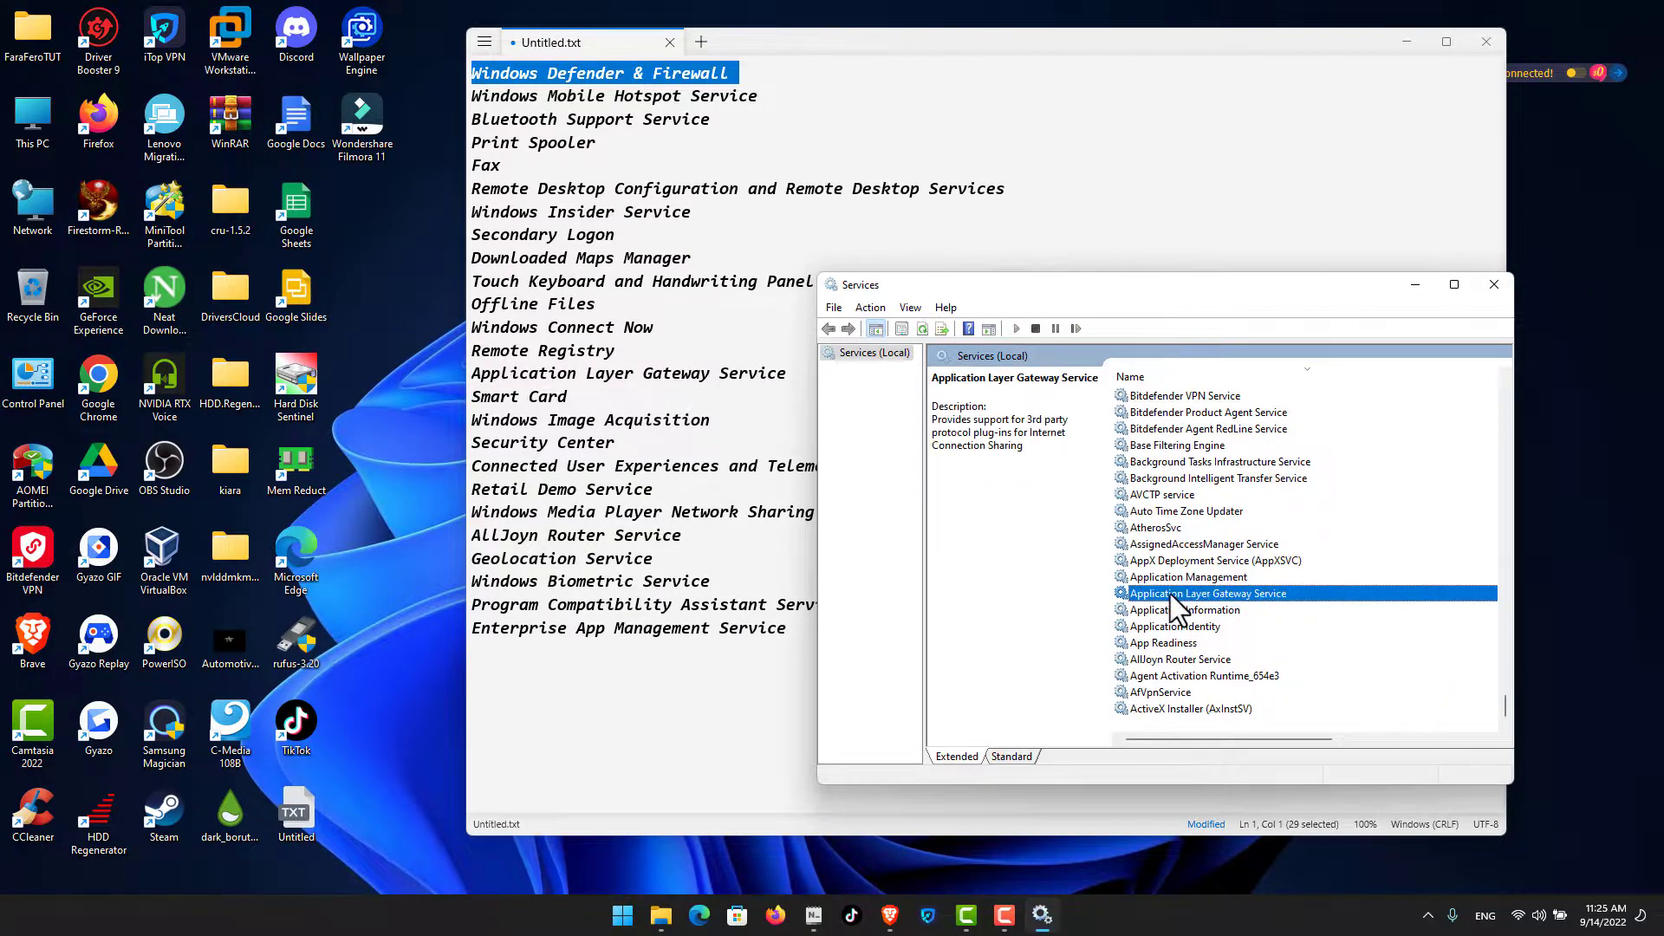
{"action": "double_click", "coordinate": [1162, 595]}
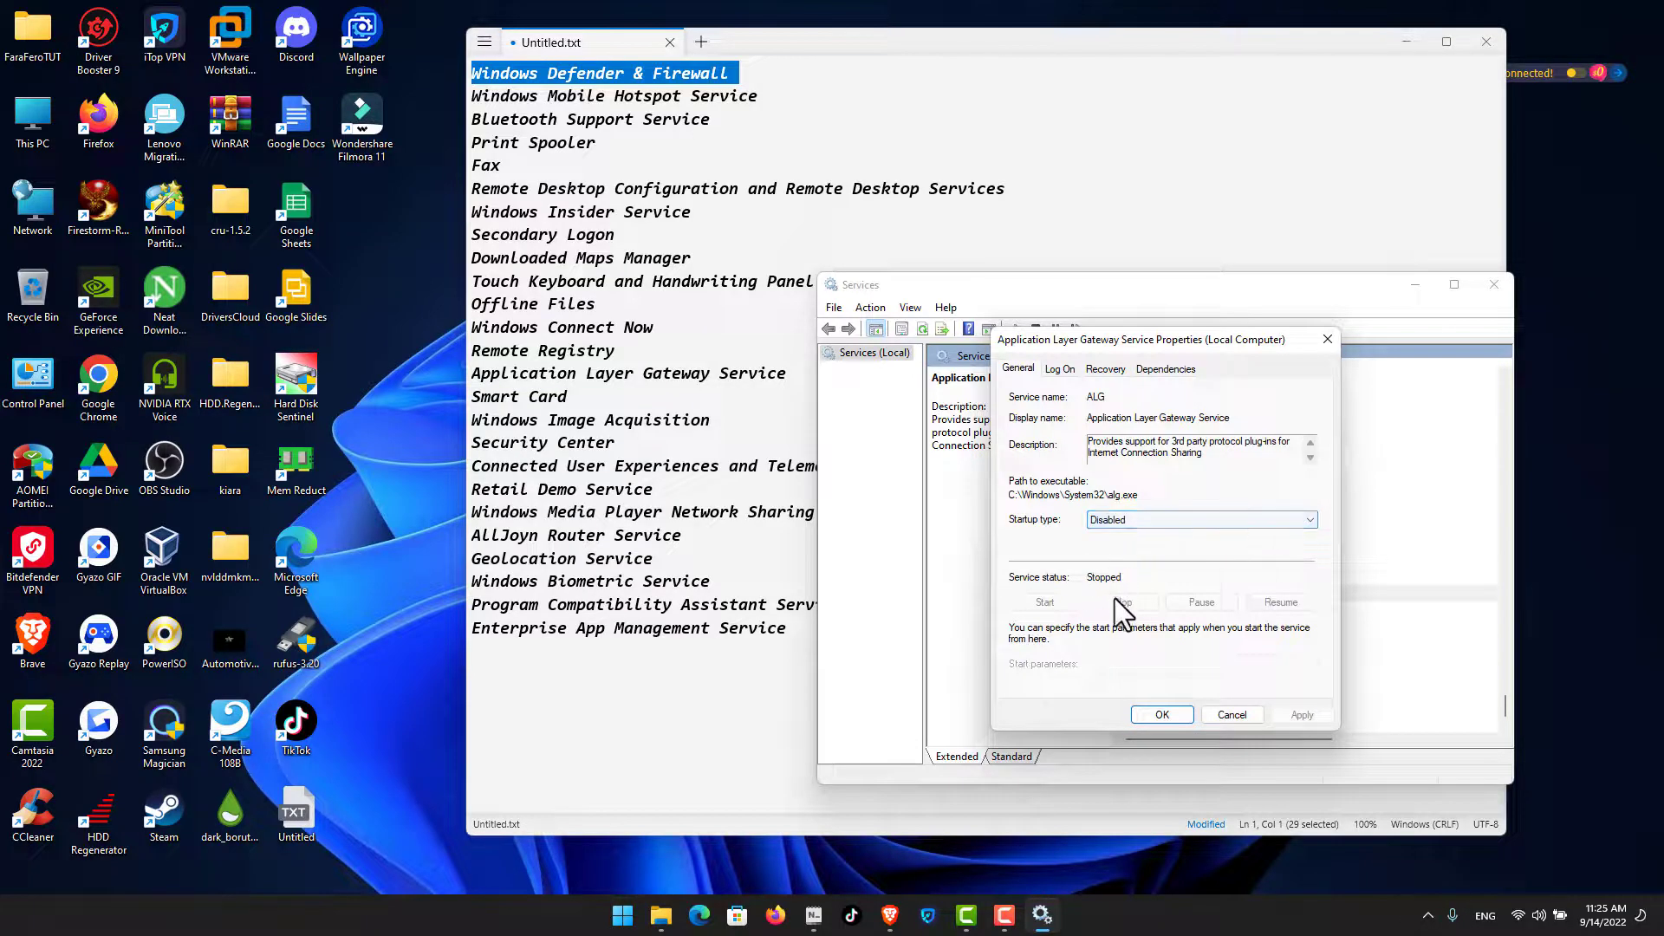
{"action": "left_click", "coordinate": [1162, 714]}
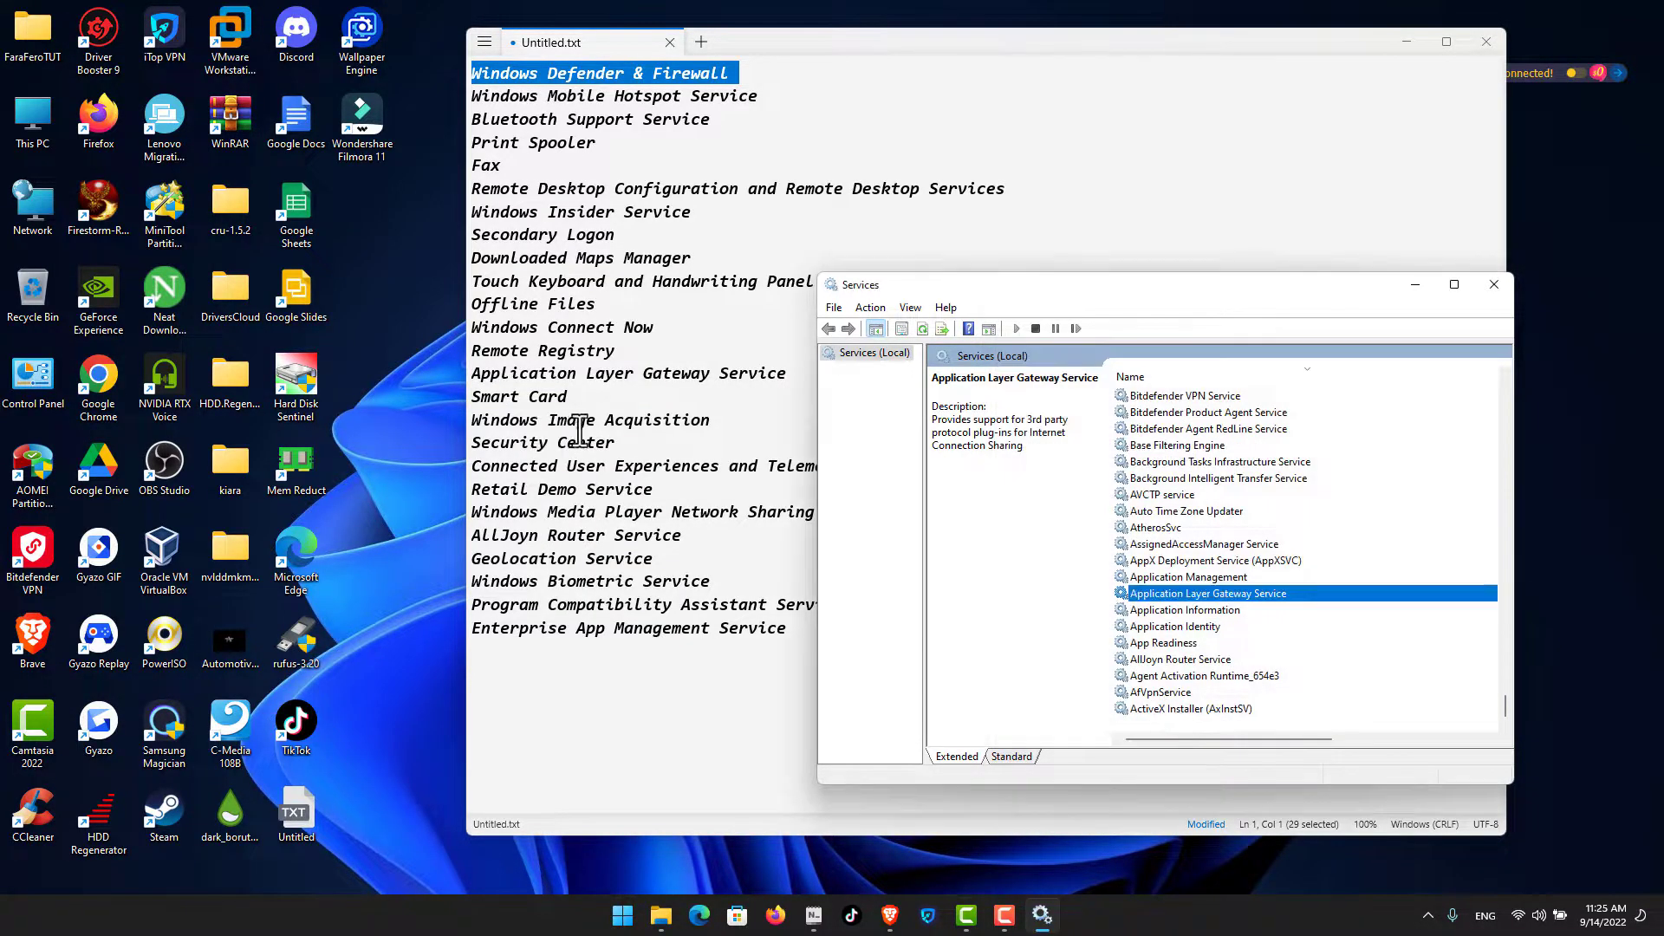
- Set the startup type of the Windows Image Acquisition (WIA) service to Disabled and confirm
{"action": "key", "text": "Down"}
{"action": "key", "text": "Down"}
{"action": "left_click", "coordinate": [1169, 690]}
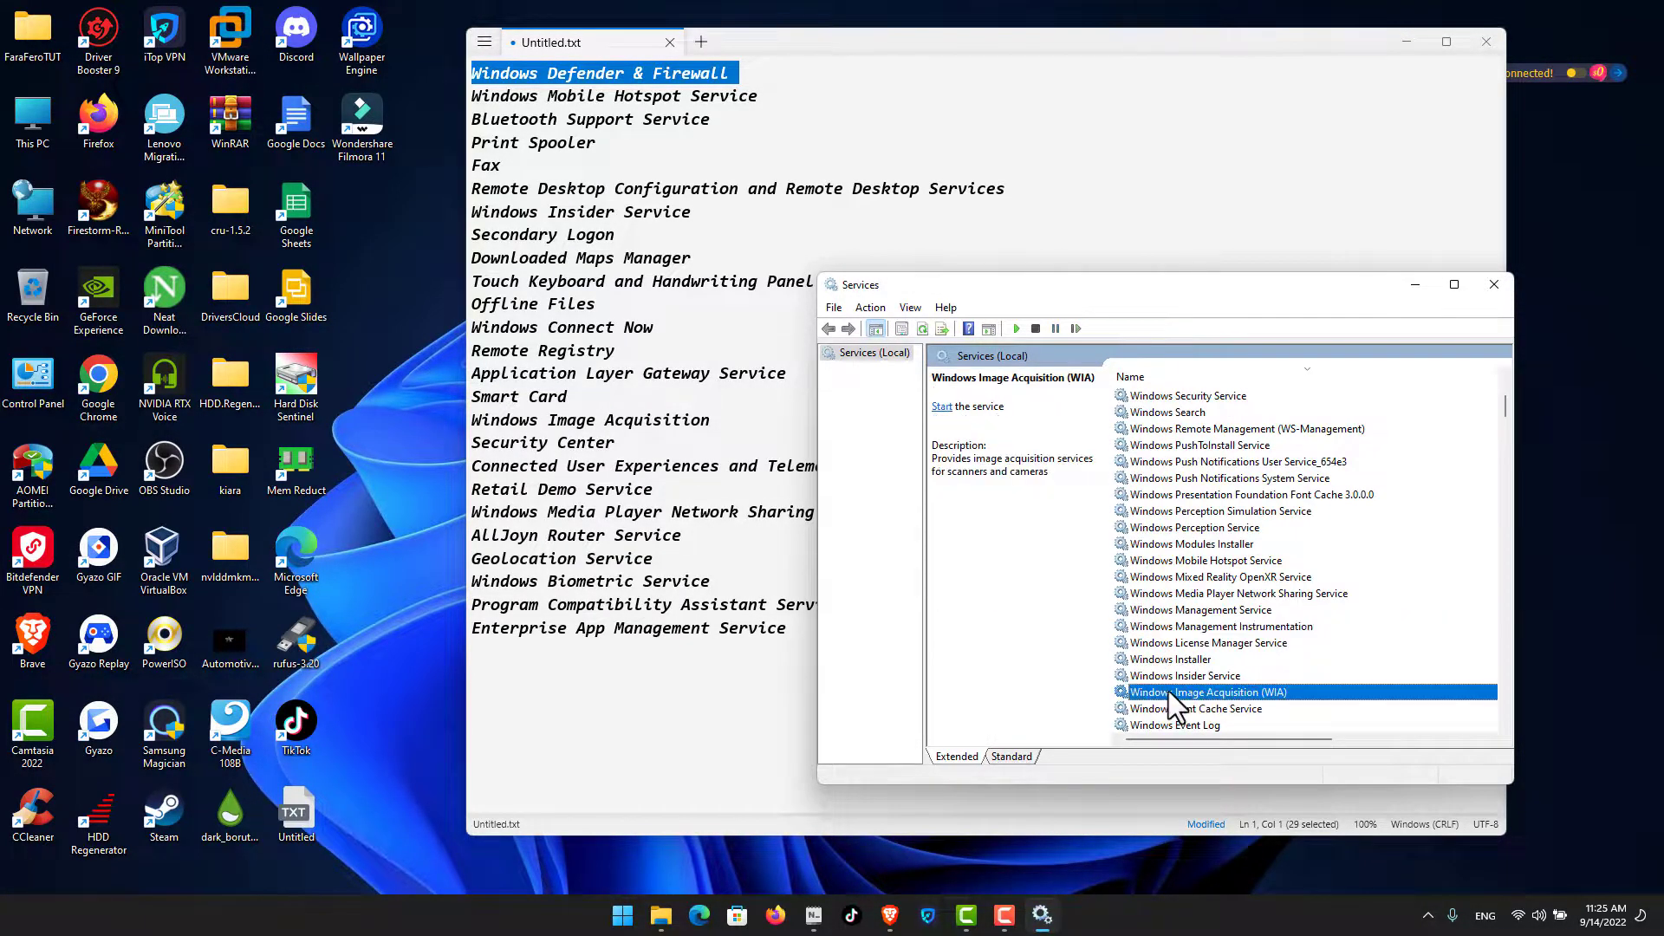
{"action": "double_click", "coordinate": [1168, 690]}
{"action": "scroll", "coordinate": [1167, 516], "scroll_direction": "down", "scroll_amount": 1}
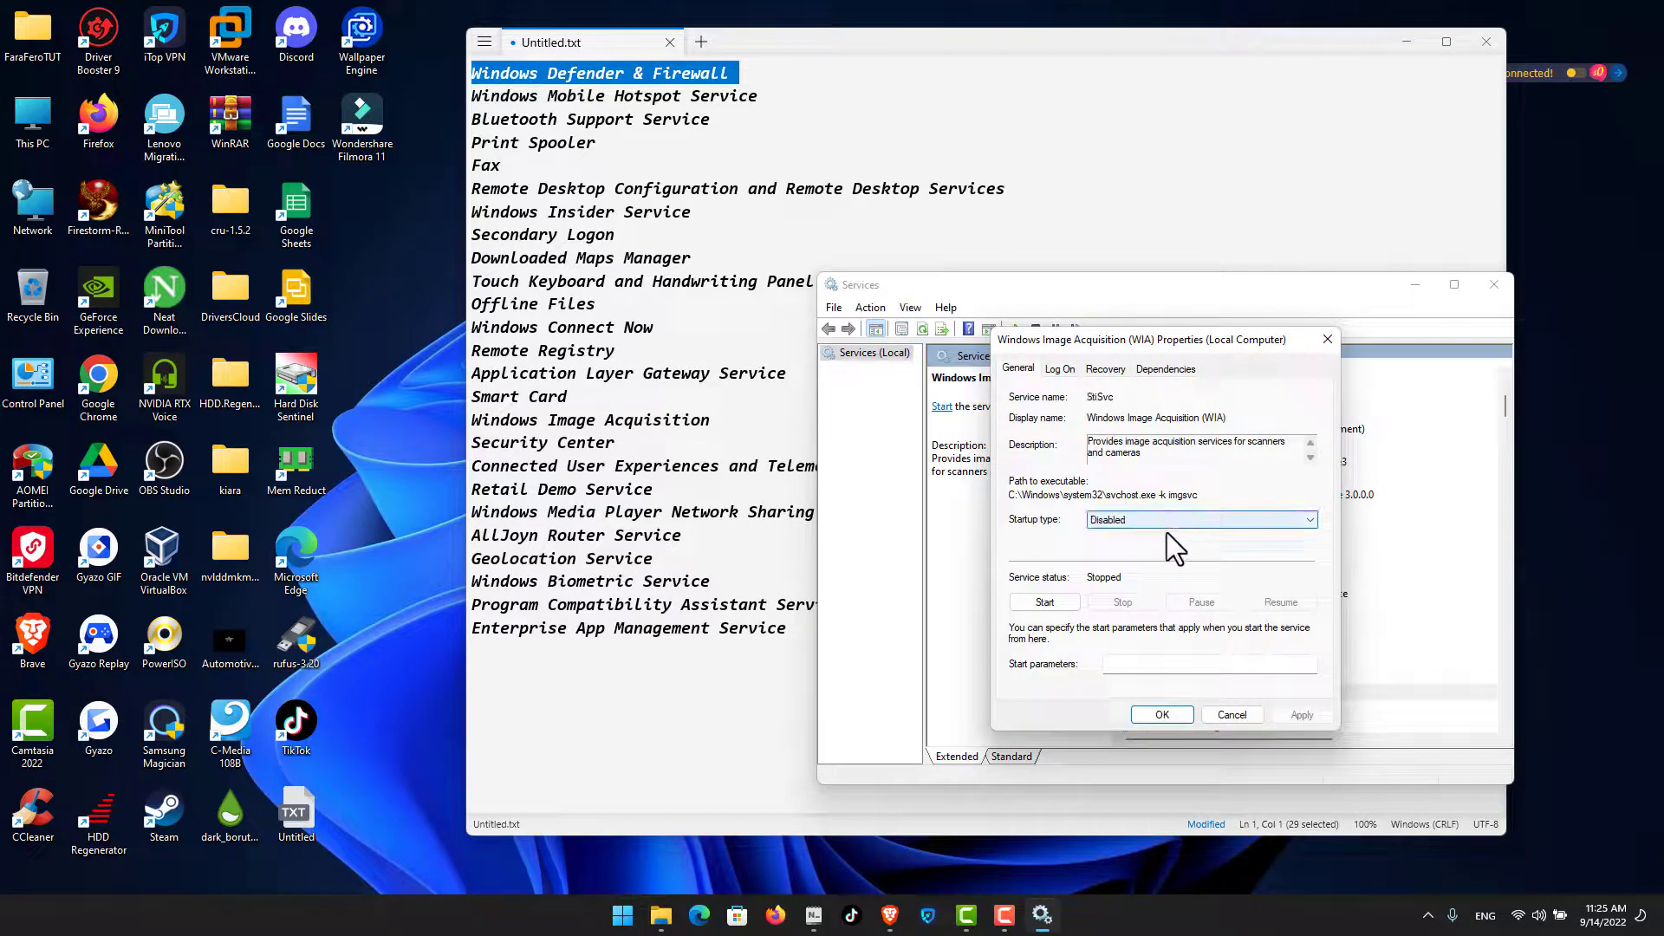
{"action": "left_click", "coordinate": [1303, 715]}
{"action": "left_click", "coordinate": [1212, 719]}
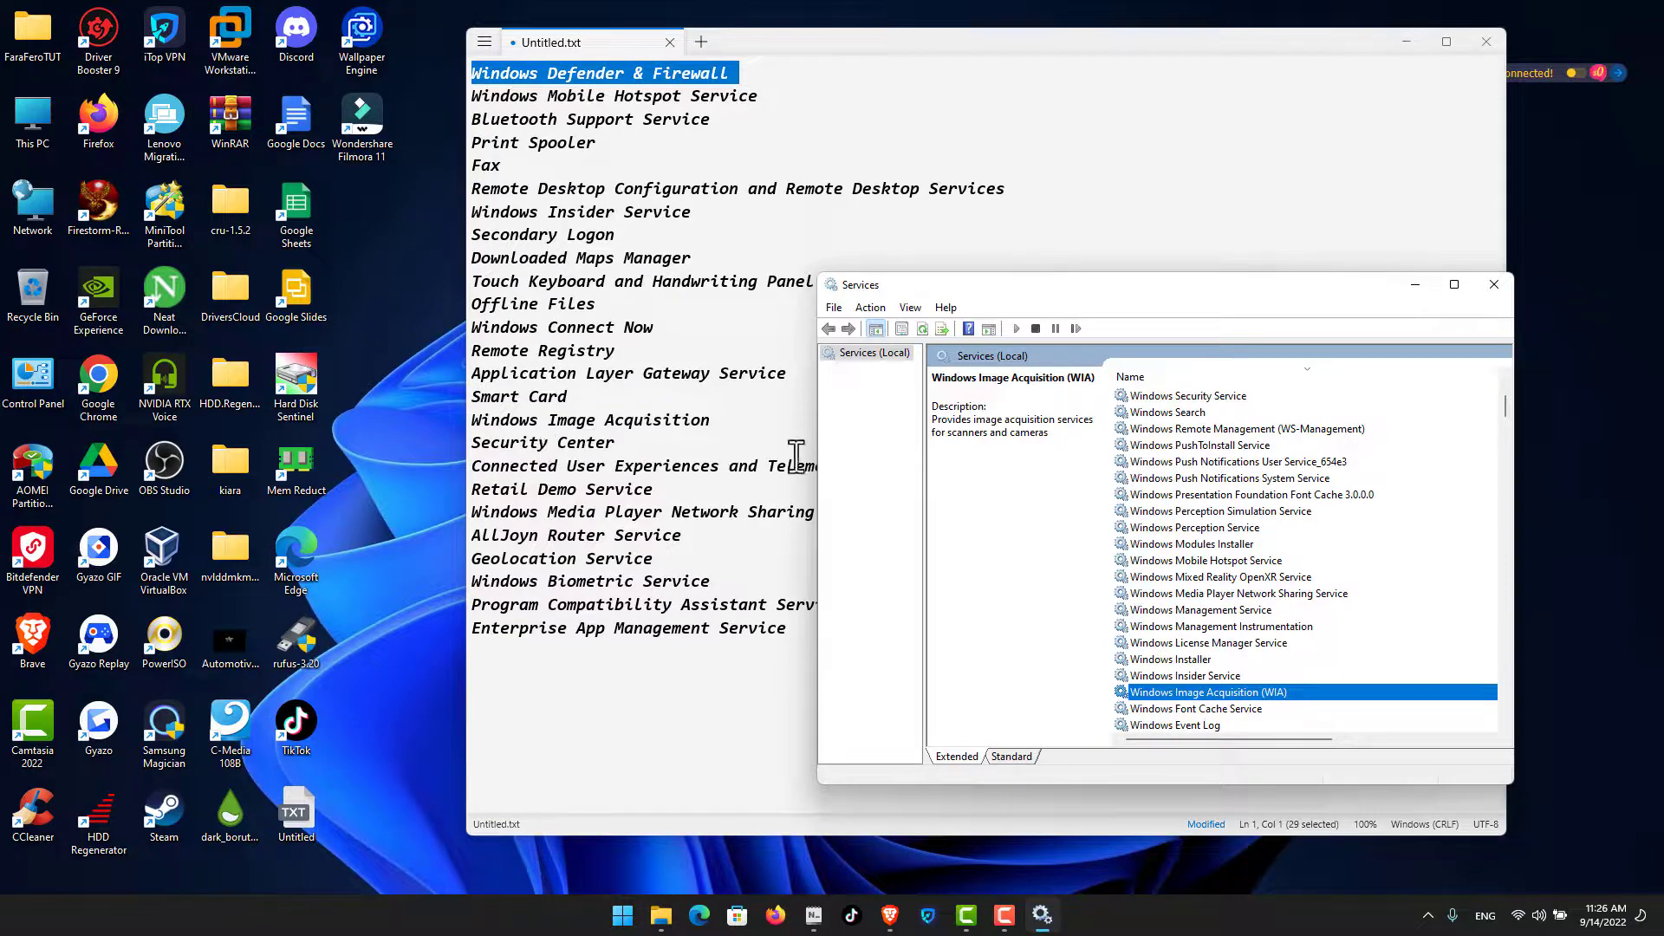
- Check the startup type of the Security Center service and move the Services window away from the text list
{"action": "double_click", "coordinate": [1163, 676]}
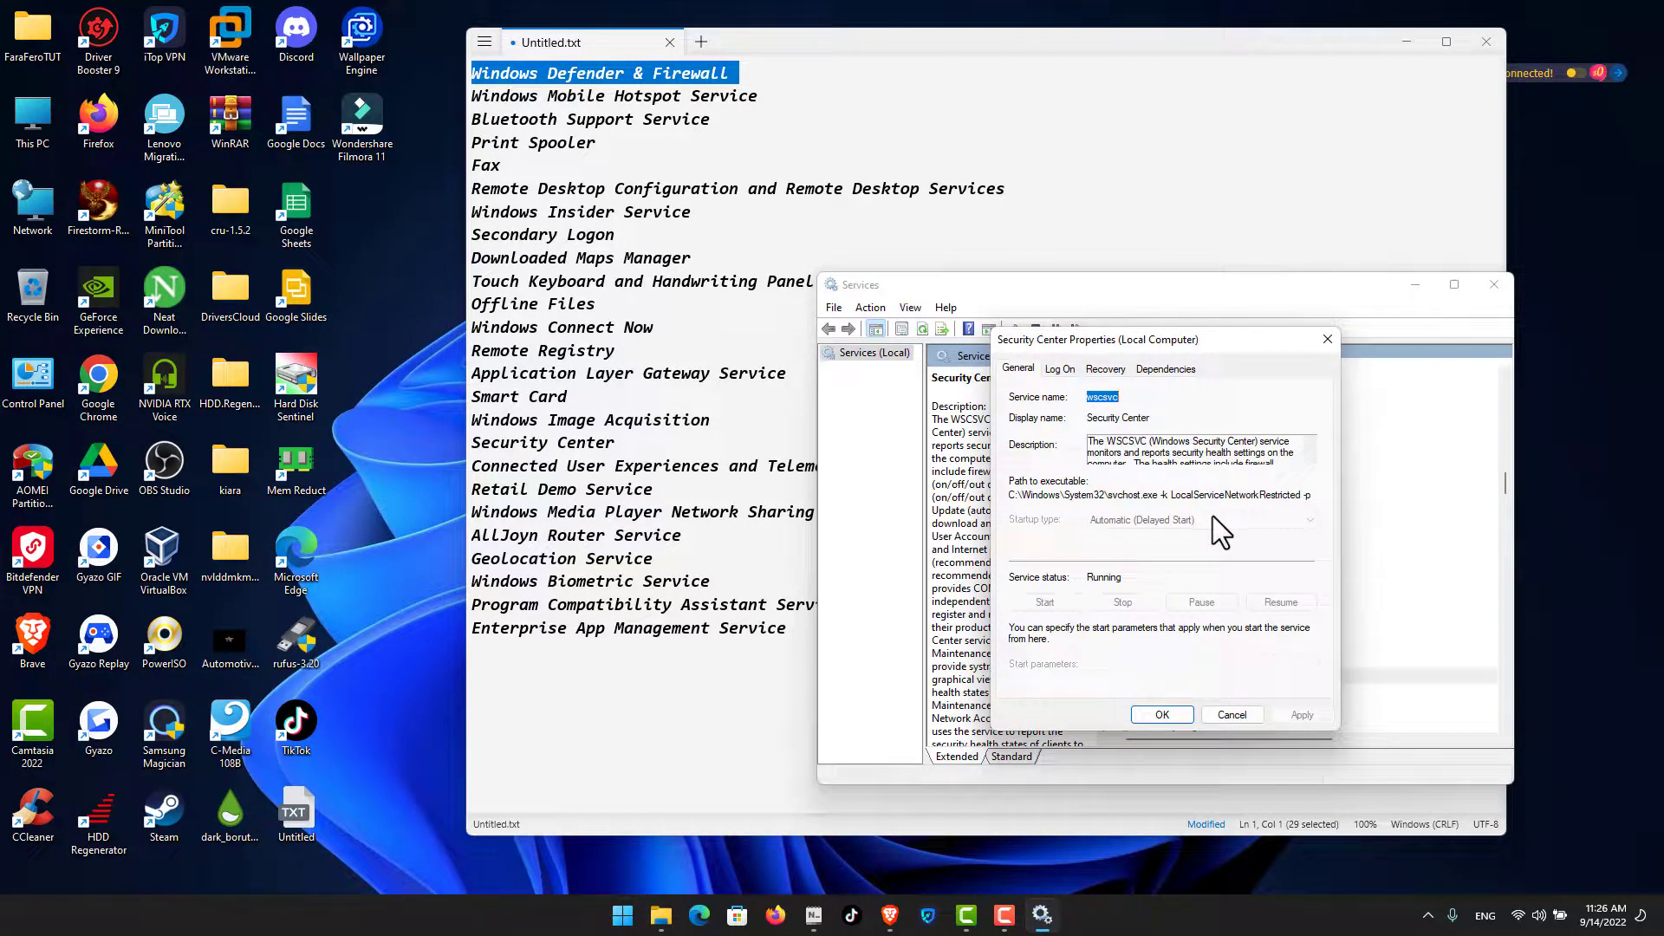
{"action": "left_click", "coordinate": [1182, 714]}
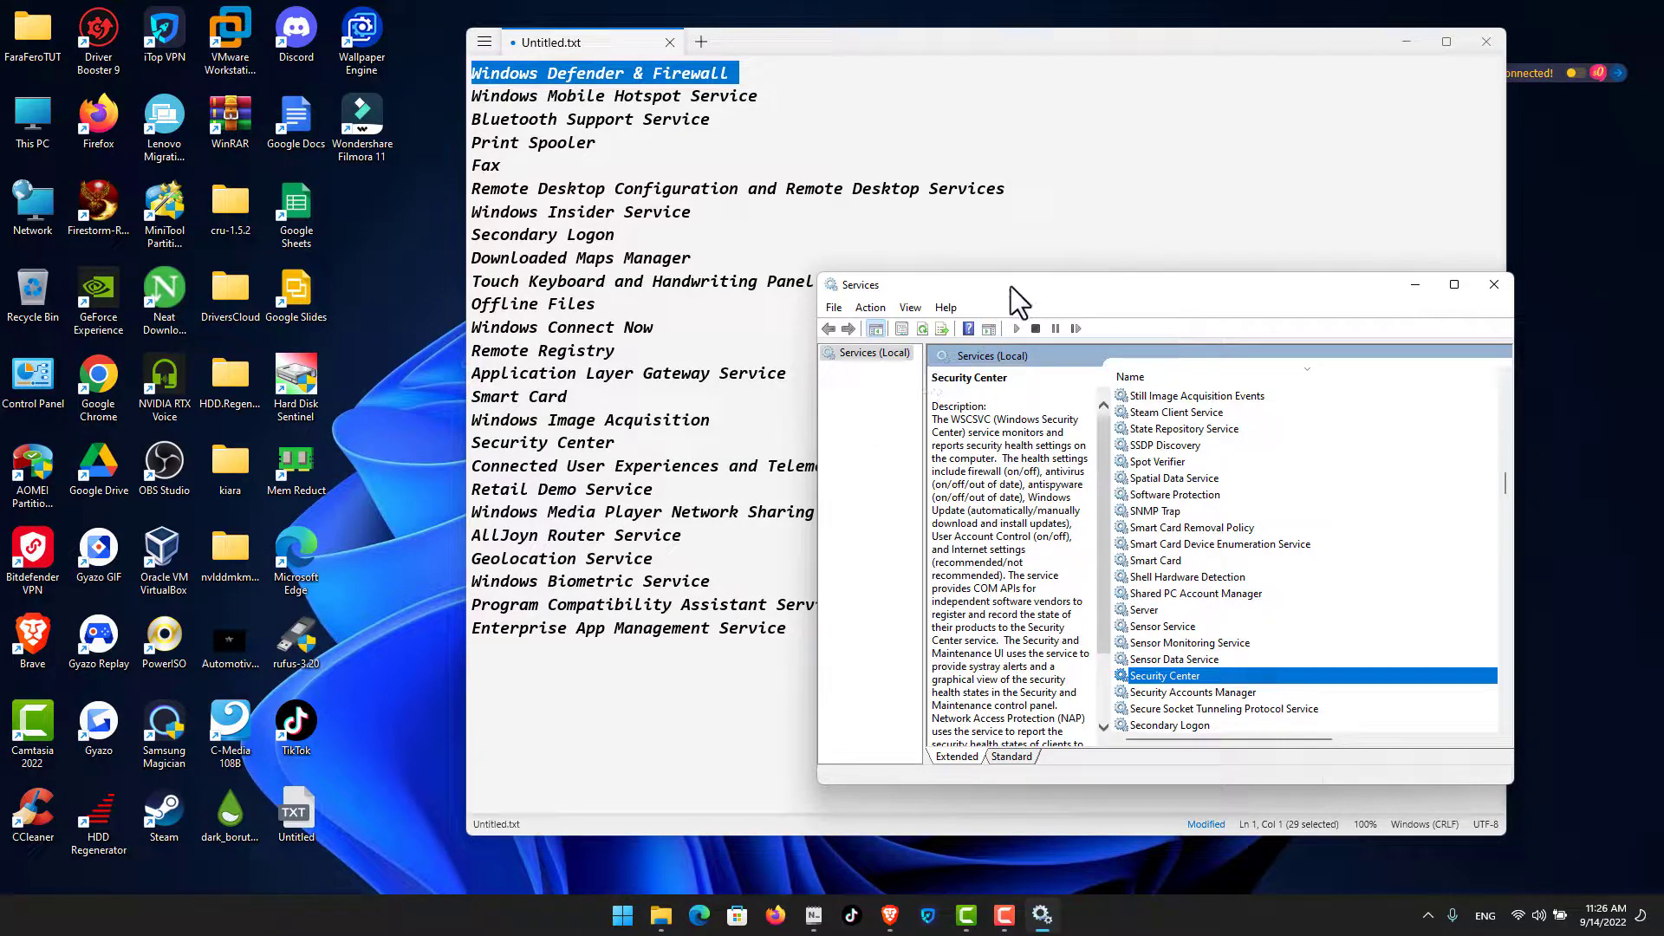
{"action": "left_click_drag", "start_coordinate": [1010, 288], "coordinate": [1116, 283]}
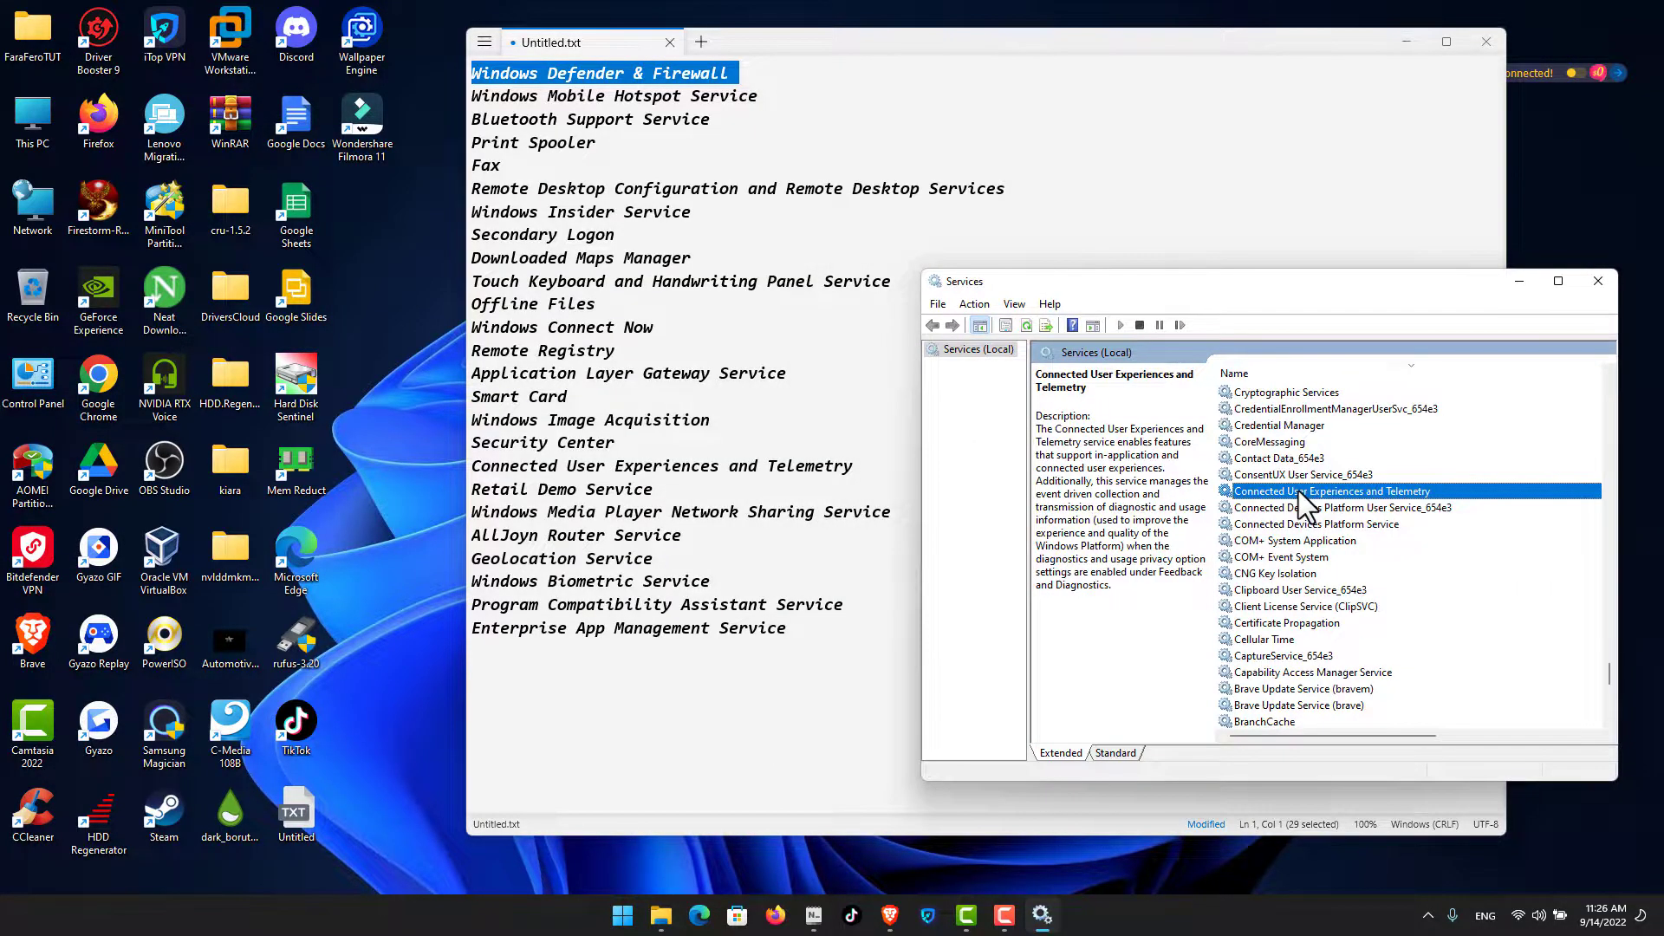
- Check the startup type of Connected User Experiences and Telemetry in its properties and close them
{"action": "double_click", "coordinate": [1295, 492]}
{"action": "left_click", "coordinate": [1113, 523]}
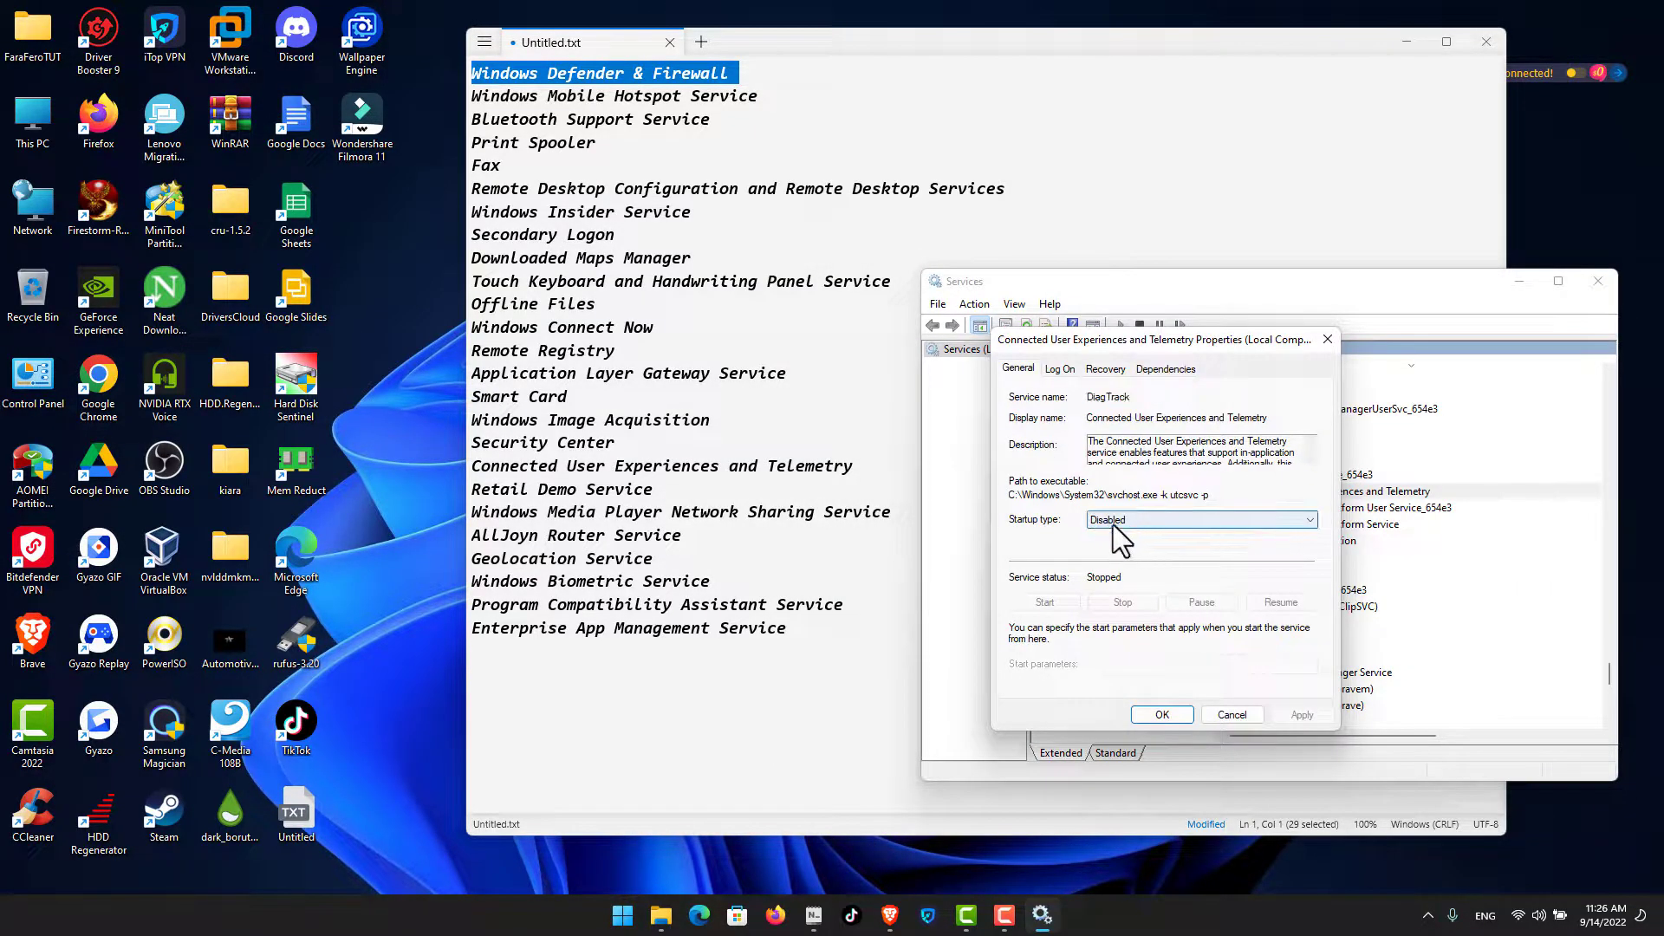
{"action": "left_click", "coordinate": [1179, 716]}
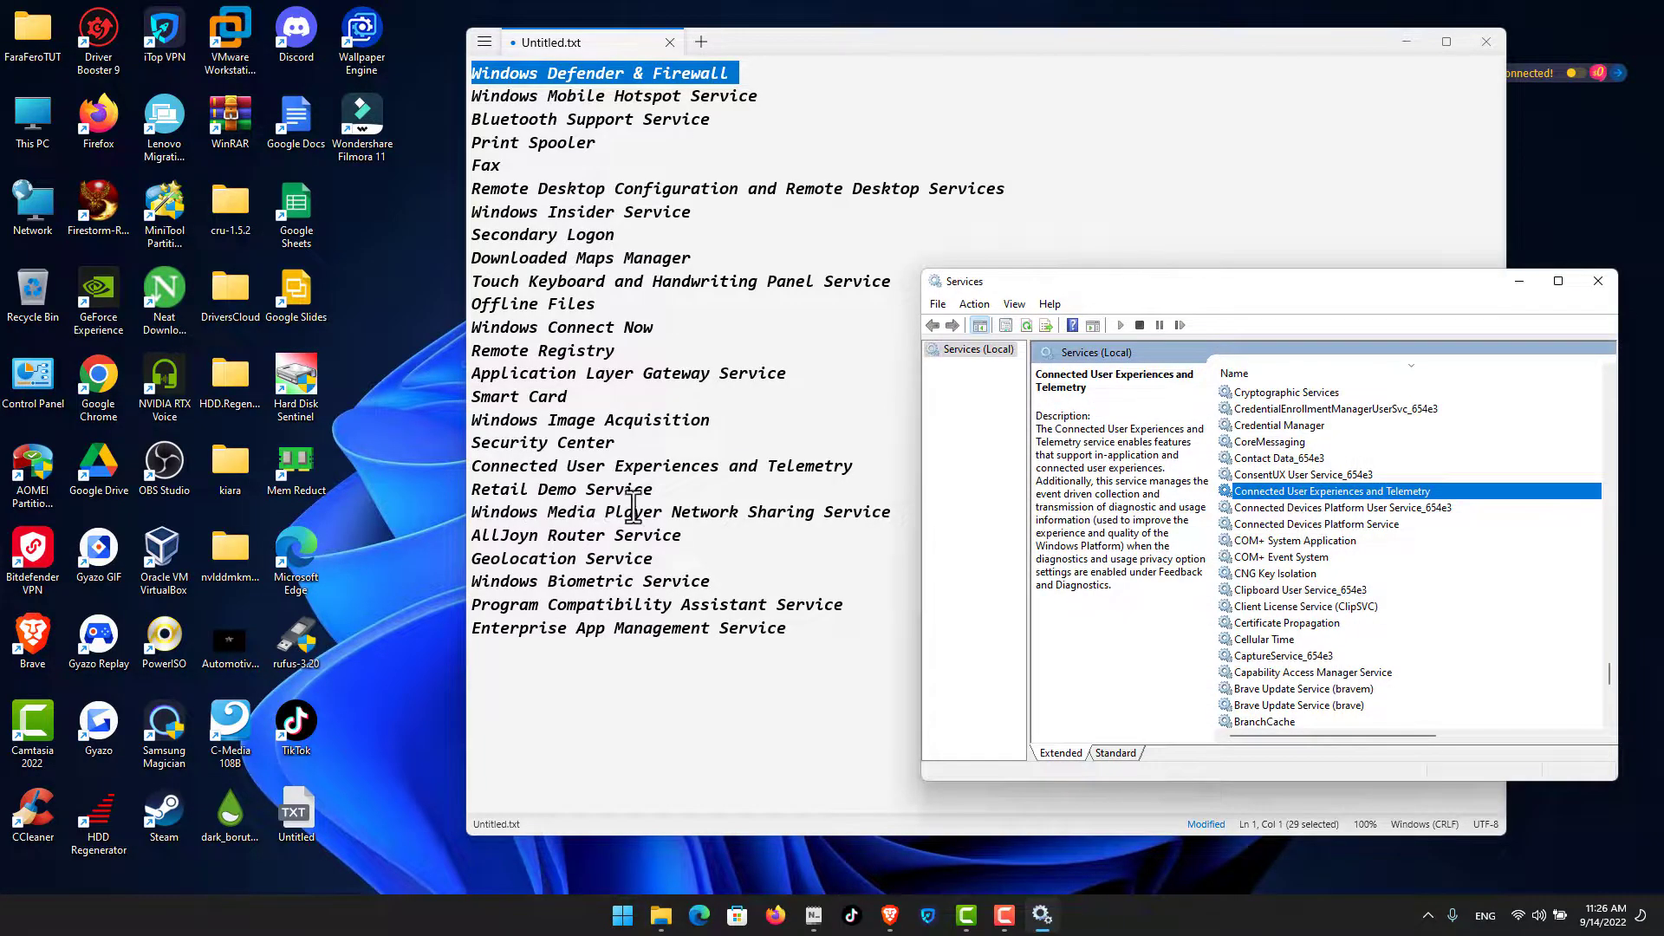
- Set the startup type of Retail Demo Service to Disabled and confirm
{"action": "double_click", "coordinate": [1274, 426]}
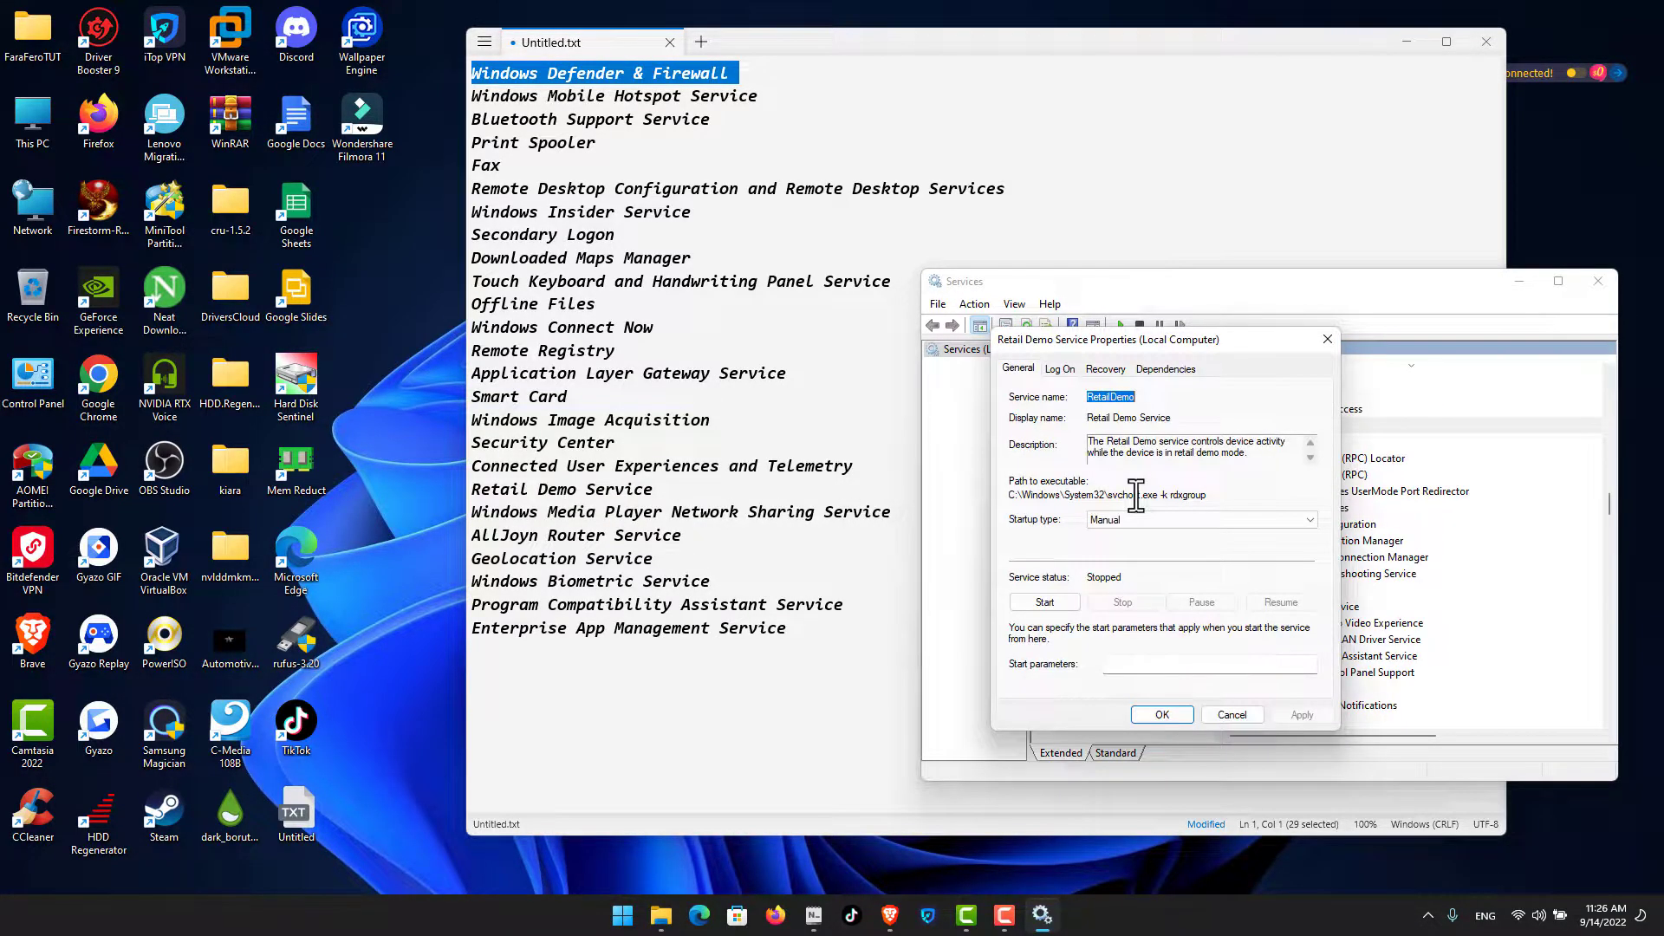
{"action": "left_click", "coordinate": [1141, 520]}
{"action": "left_click", "coordinate": [1142, 568]}
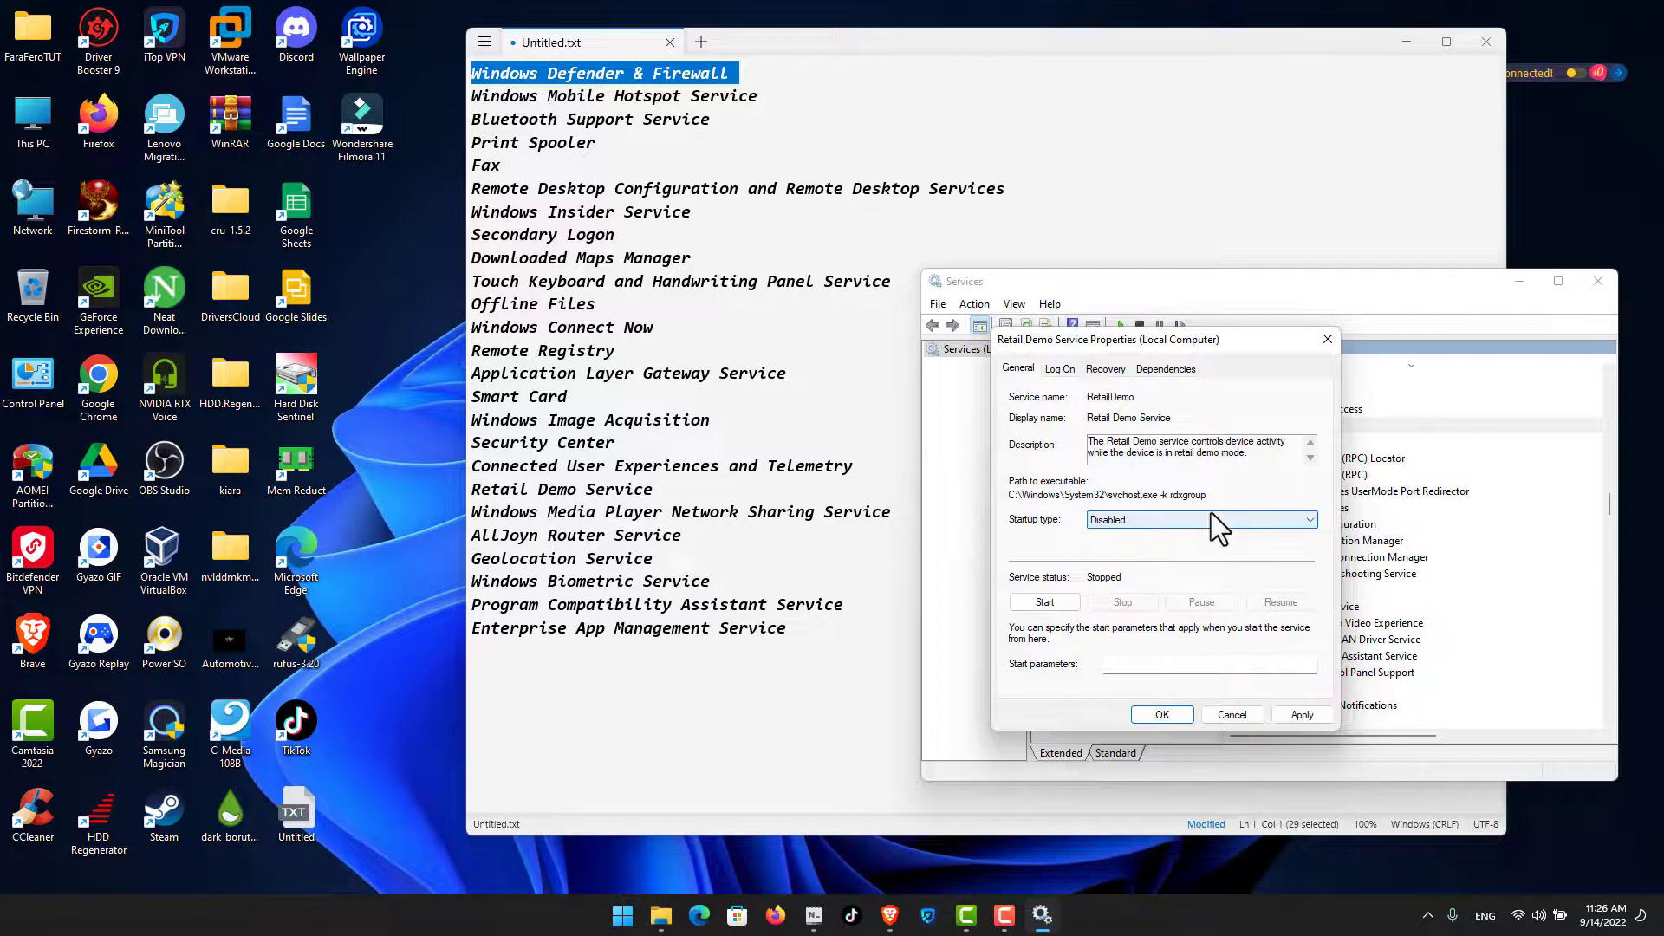
{"action": "left_click", "coordinate": [1168, 714]}
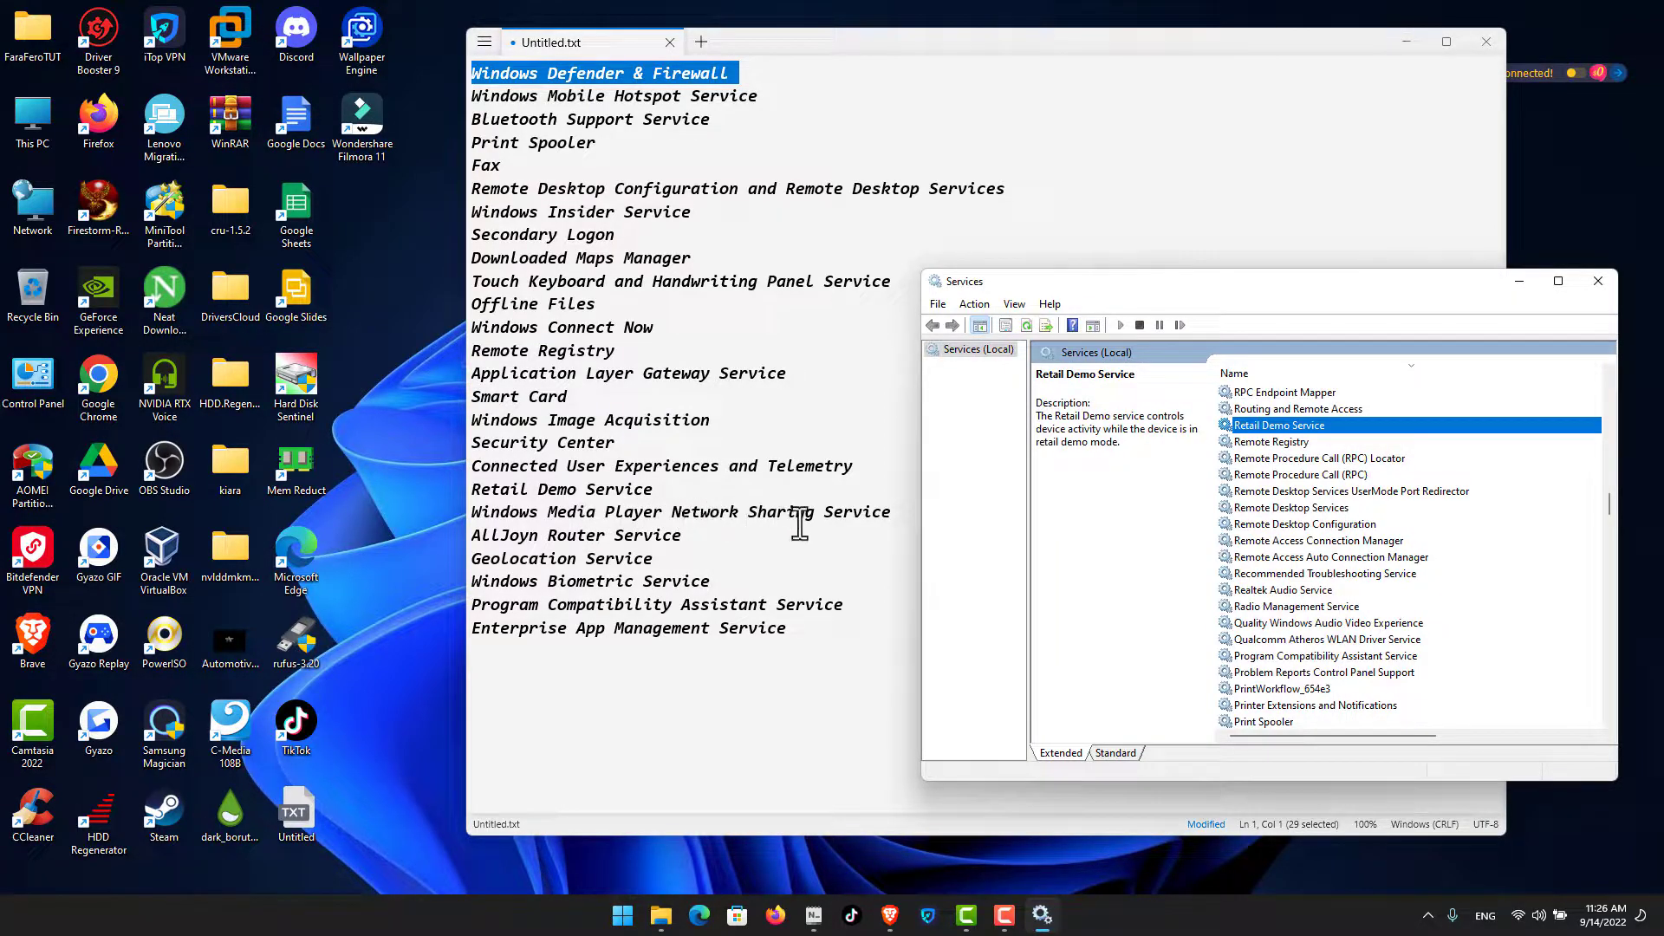
- Set the startup type of Windows Media Player Network Sharing Service to Disabled, apply it and close the properties
{"action": "double_click", "coordinate": [1278, 690]}
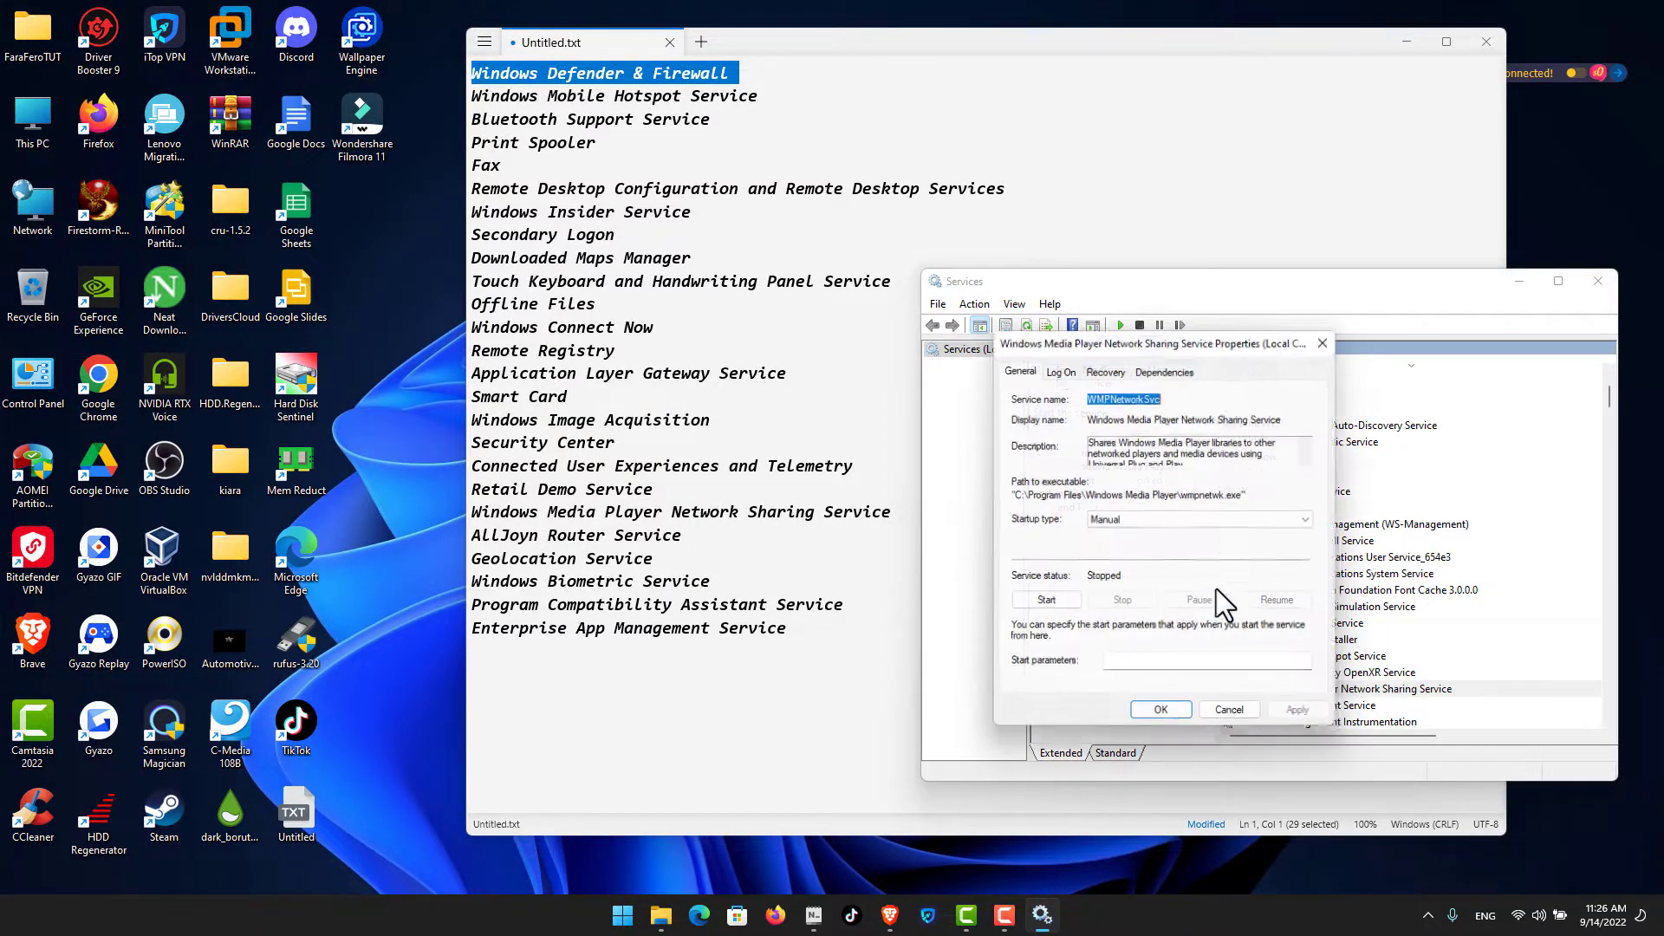
{"action": "left_click", "coordinate": [1158, 520]}
{"action": "left_click", "coordinate": [1143, 569]}
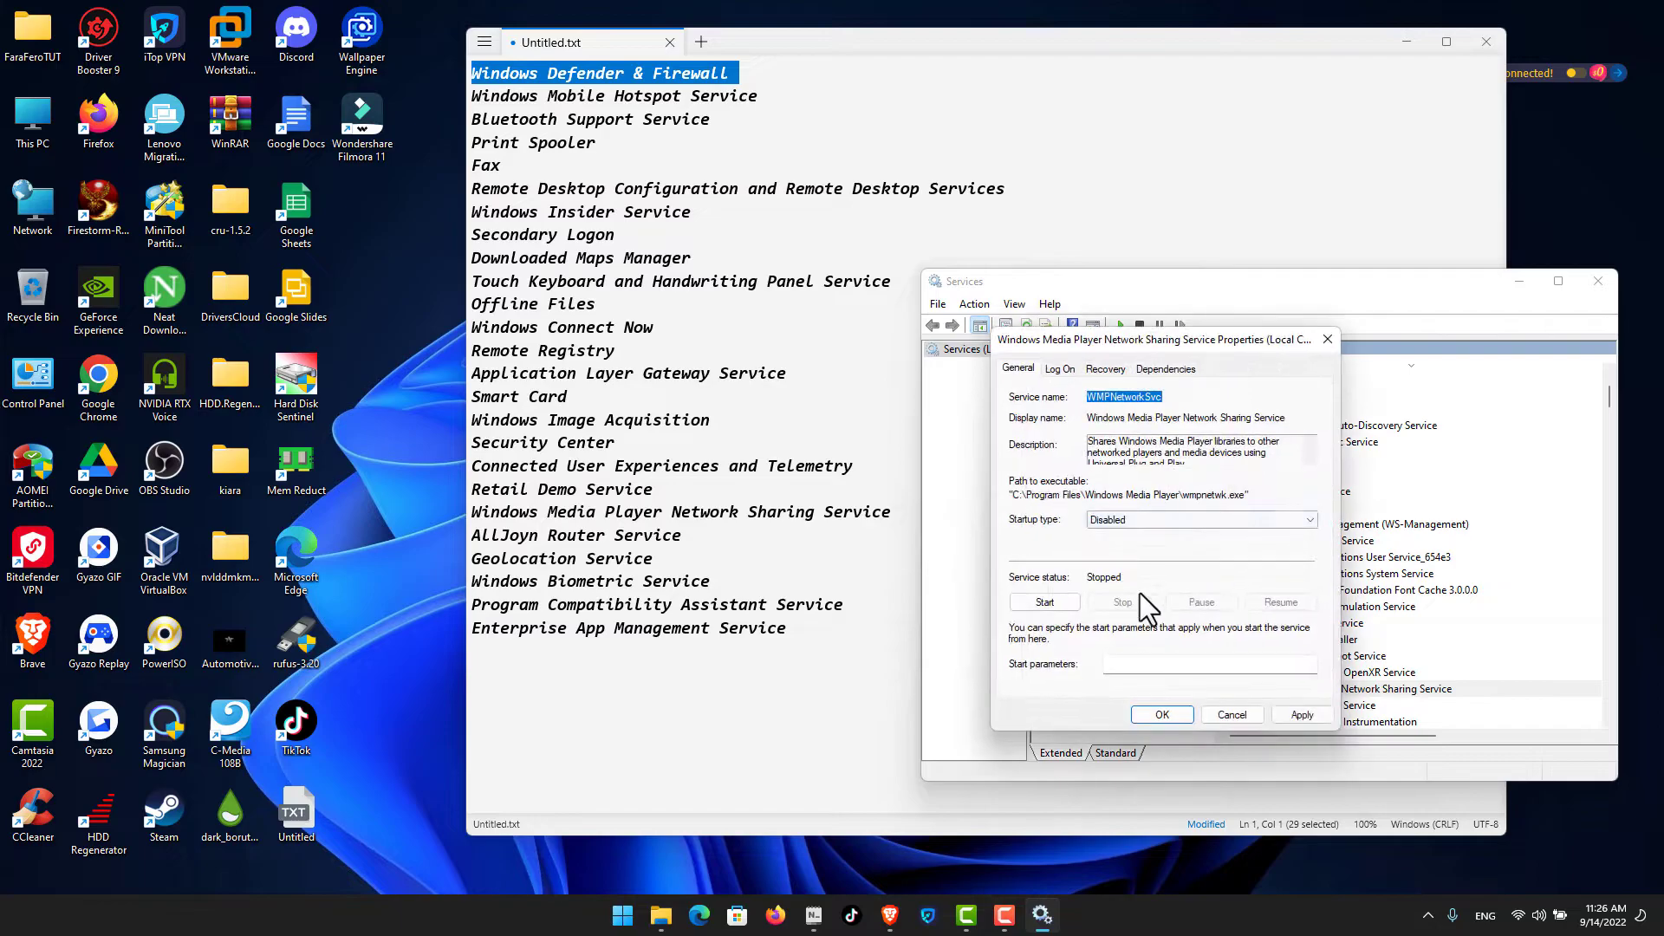
{"action": "left_click", "coordinate": [1301, 713]}
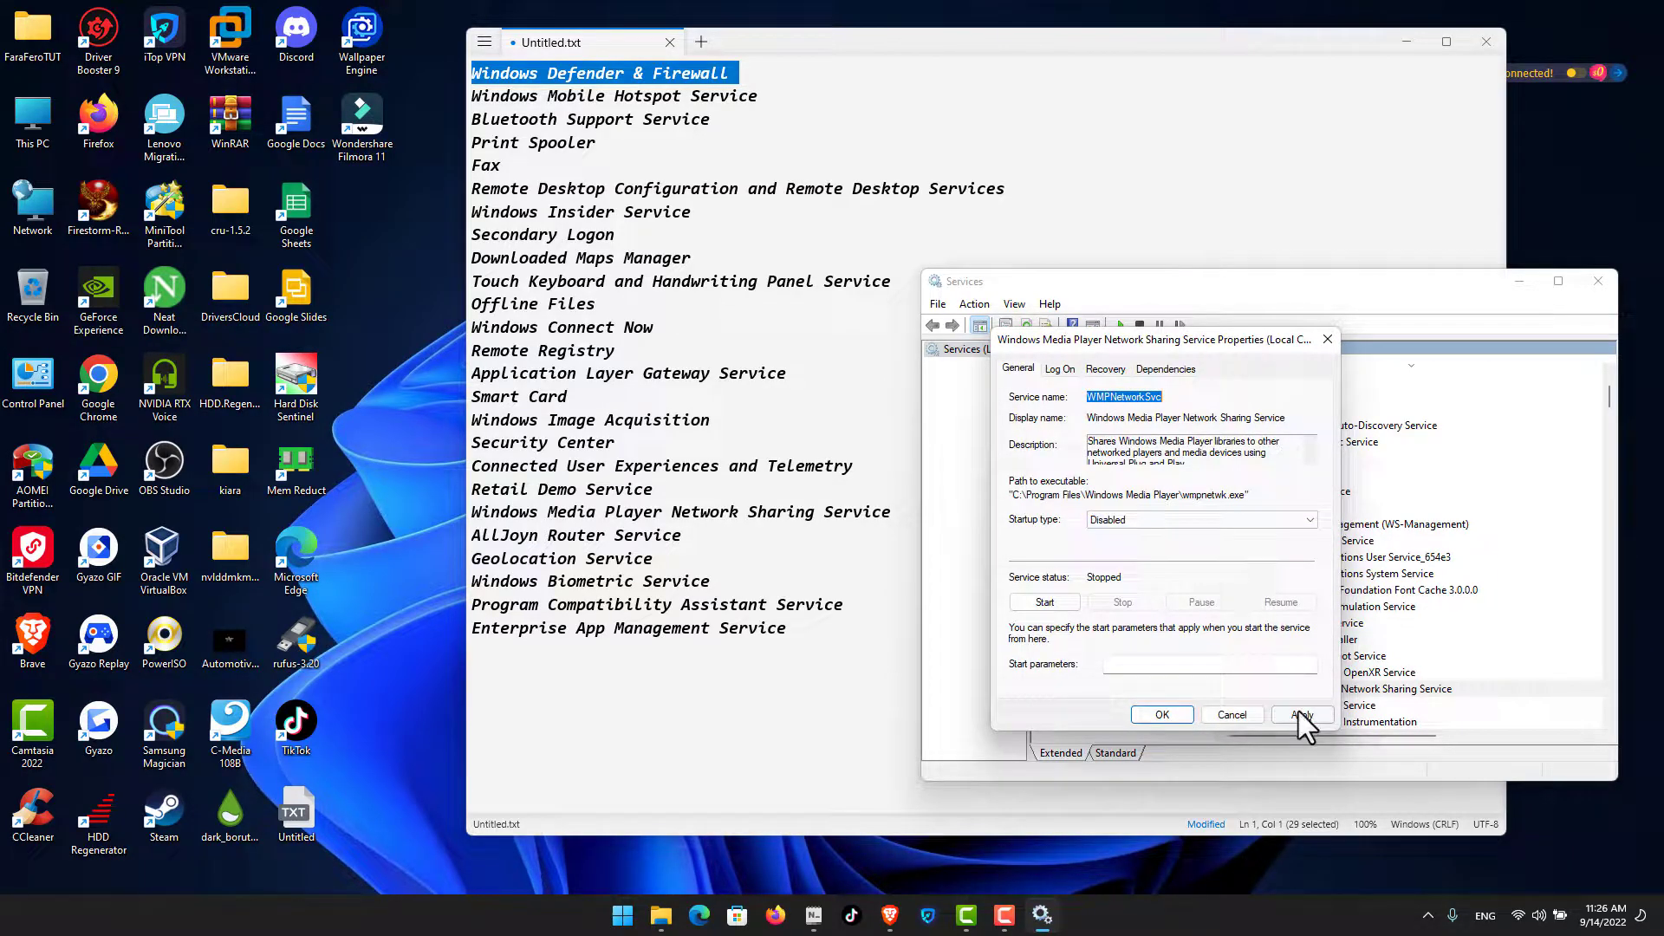
{"action": "left_click", "coordinate": [1162, 714]}
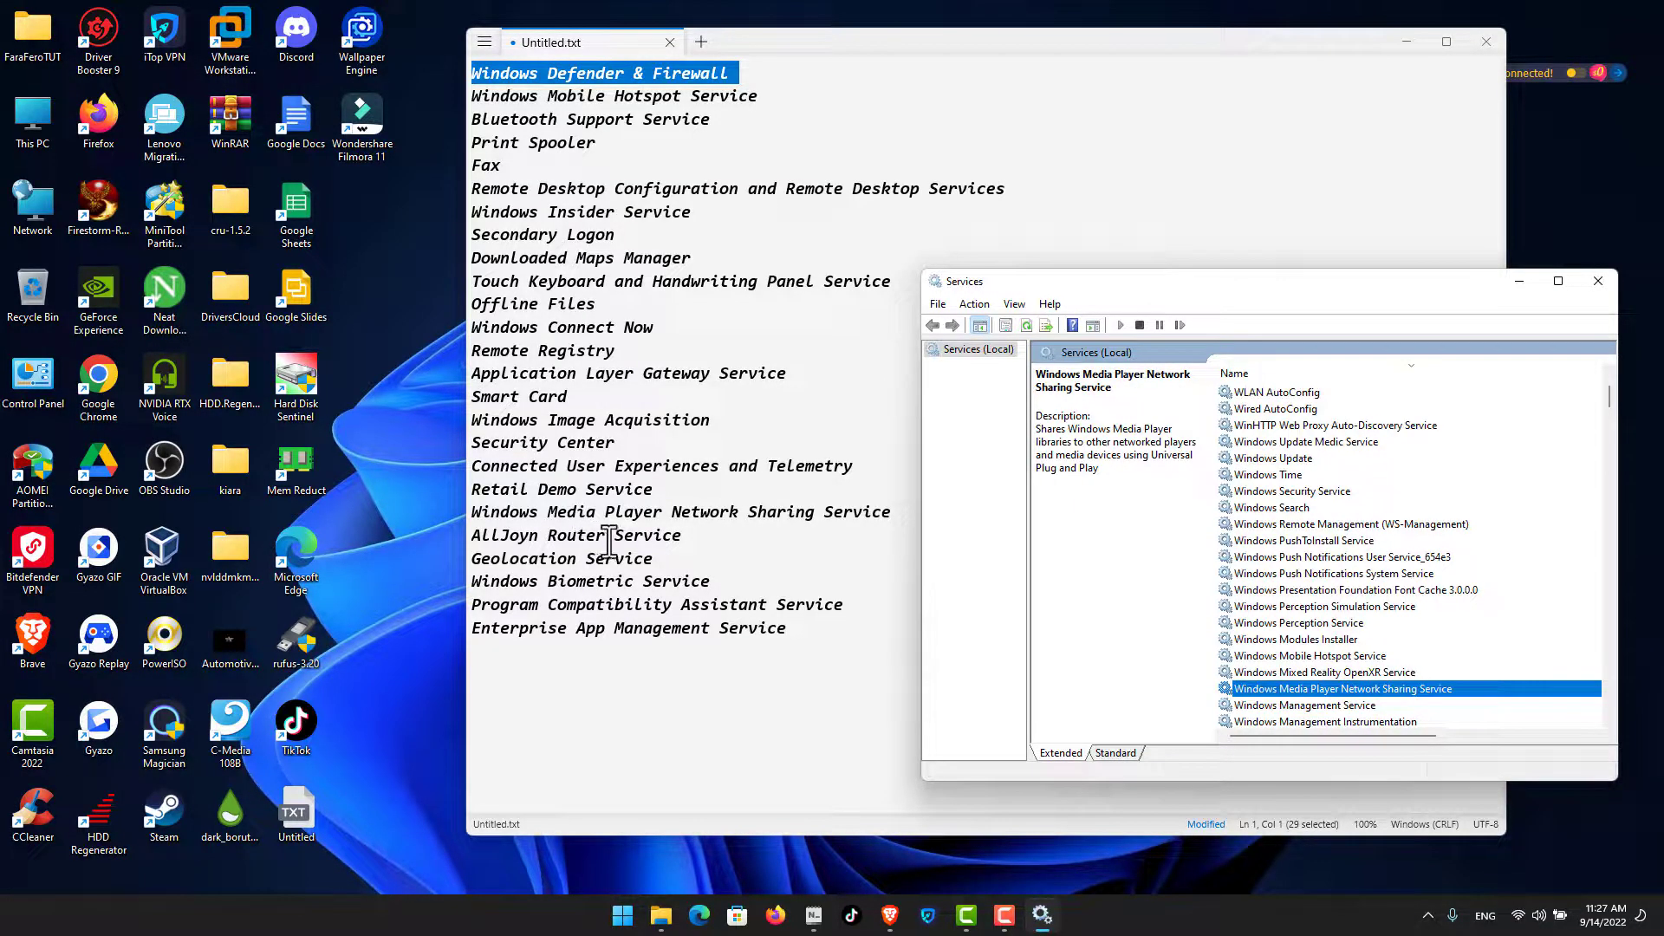
- Set the startup type of AllJoyn Router Service to Disabled and close its properties
{"action": "double_click", "coordinate": [1259, 657]}
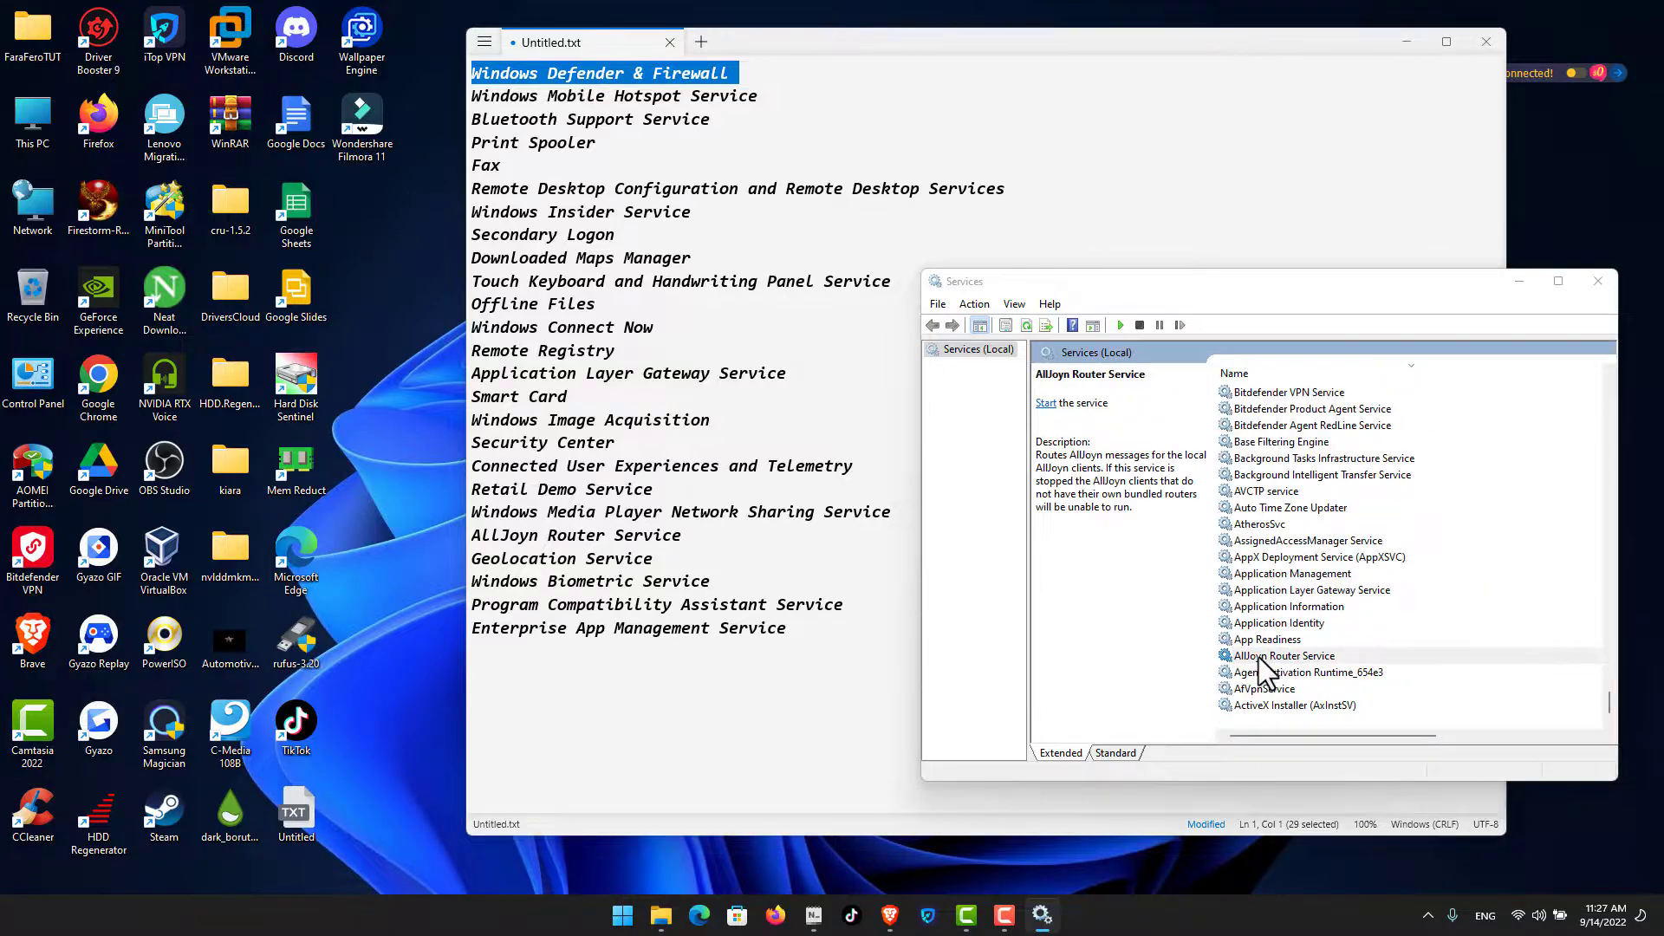
{"action": "scroll", "coordinate": [1122, 523], "scroll_direction": "down", "scroll_amount": 1}
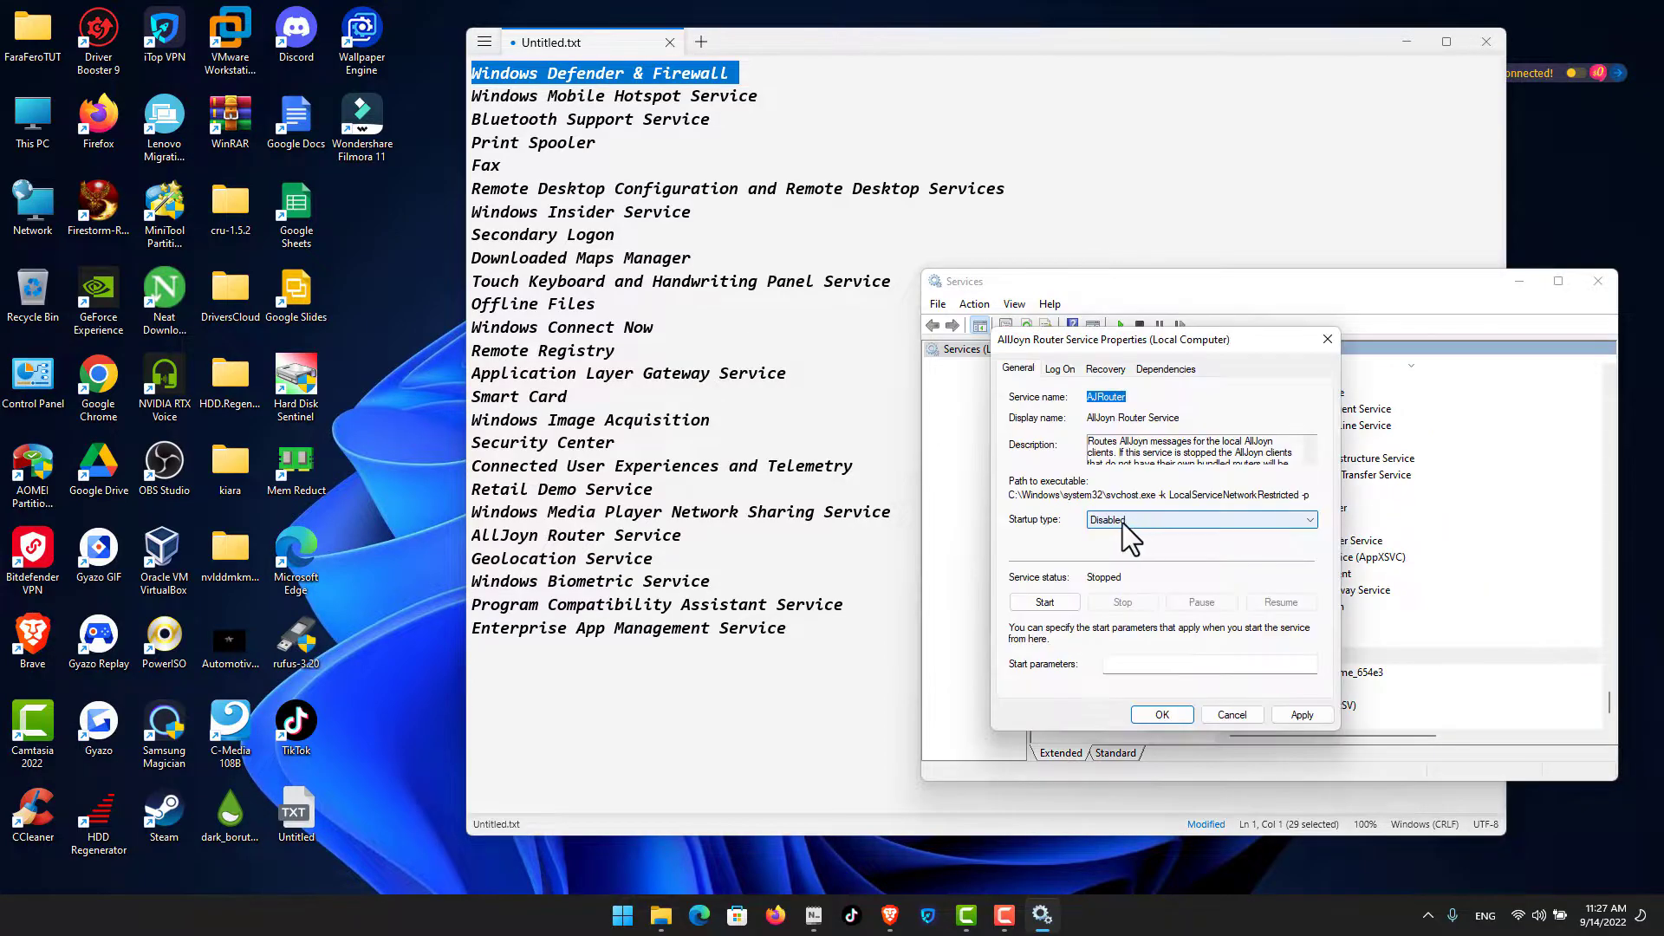
{"action": "left_click", "coordinate": [1222, 714]}
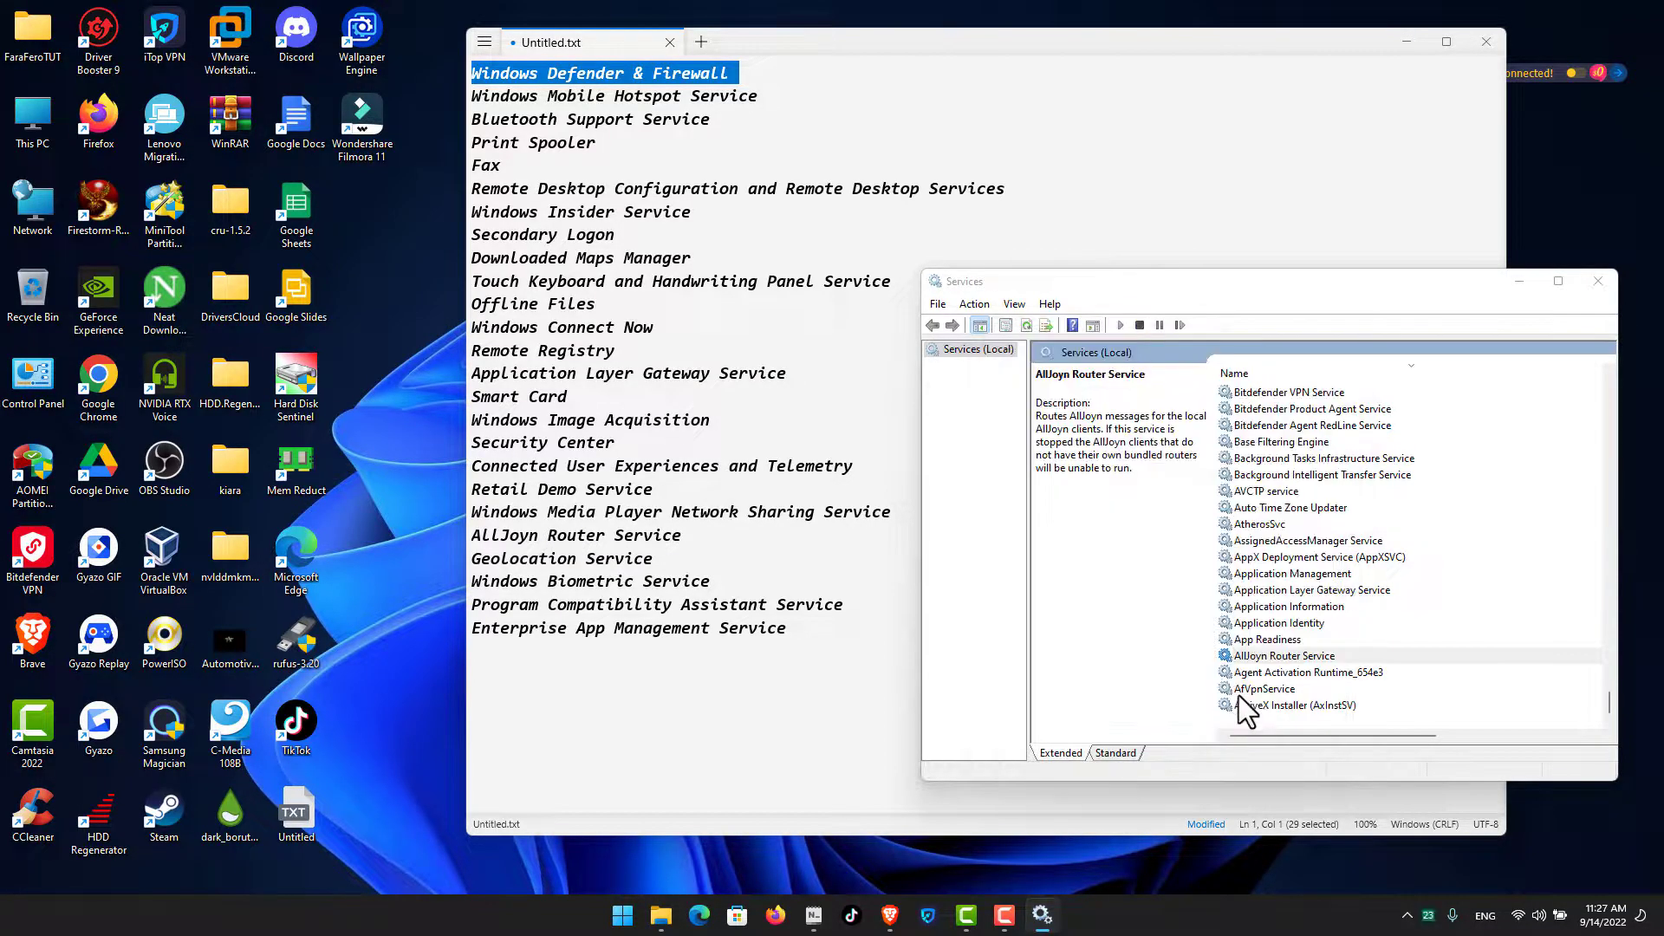
- Set the startup type of Geolocation Service to Disabled, apply it and close the properties
{"action": "left_click", "coordinate": [1356, 537]}
{"action": "key", "text": "g"}
{"action": "double_click", "coordinate": [1280, 474]}
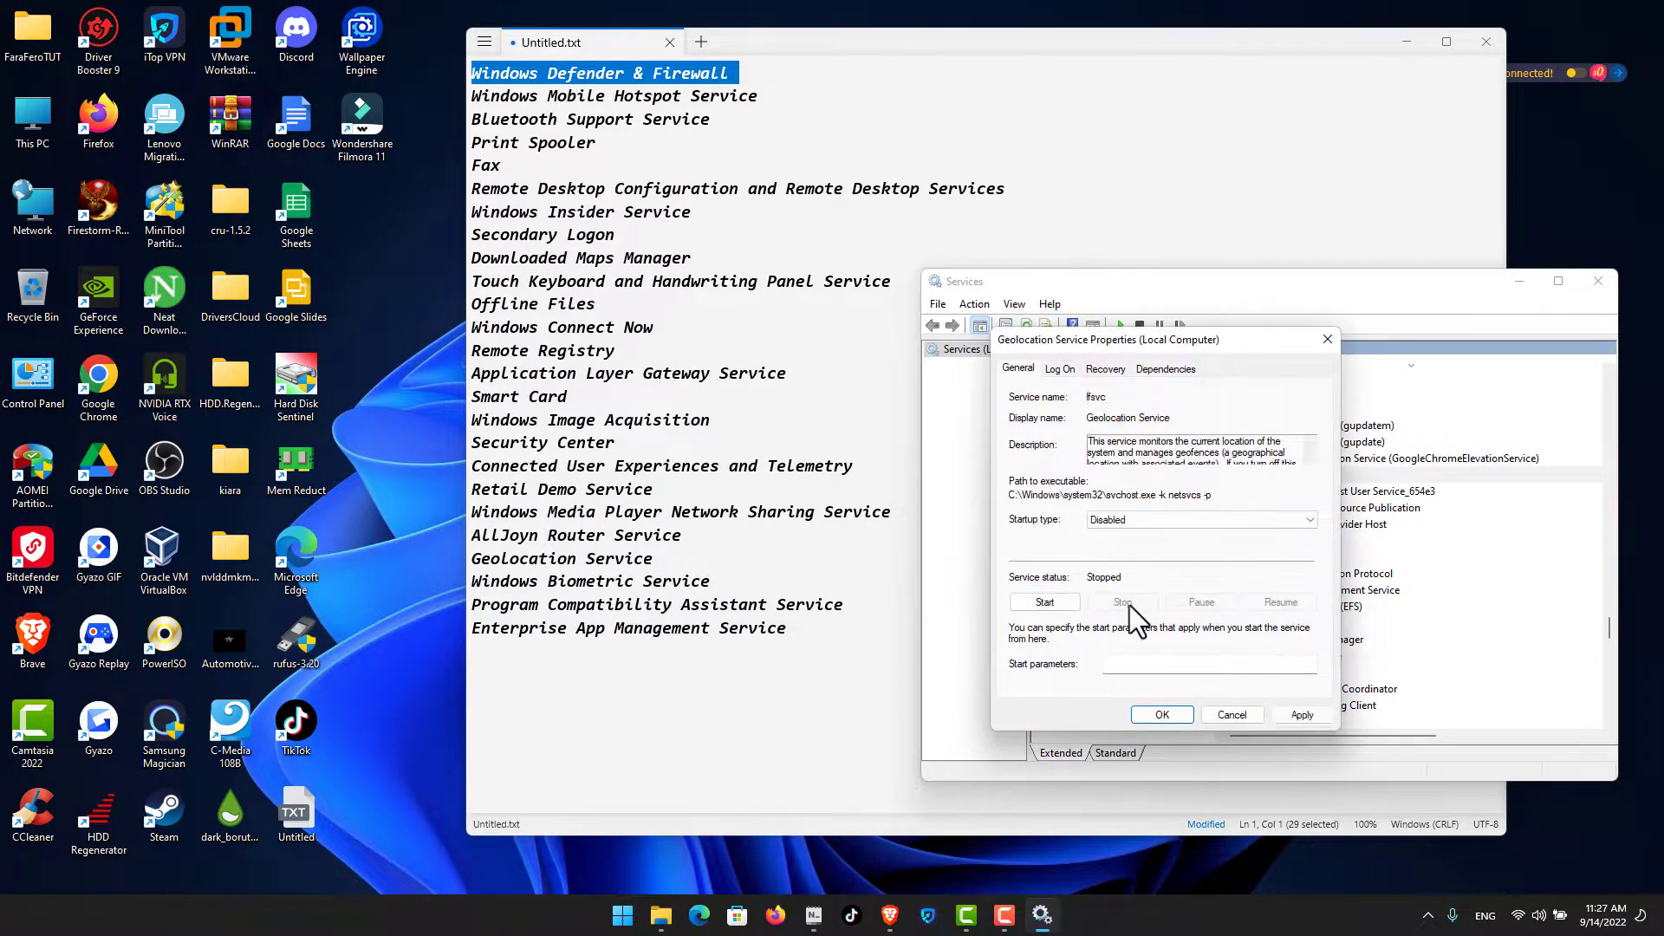
{"action": "left_click", "coordinate": [1293, 715]}
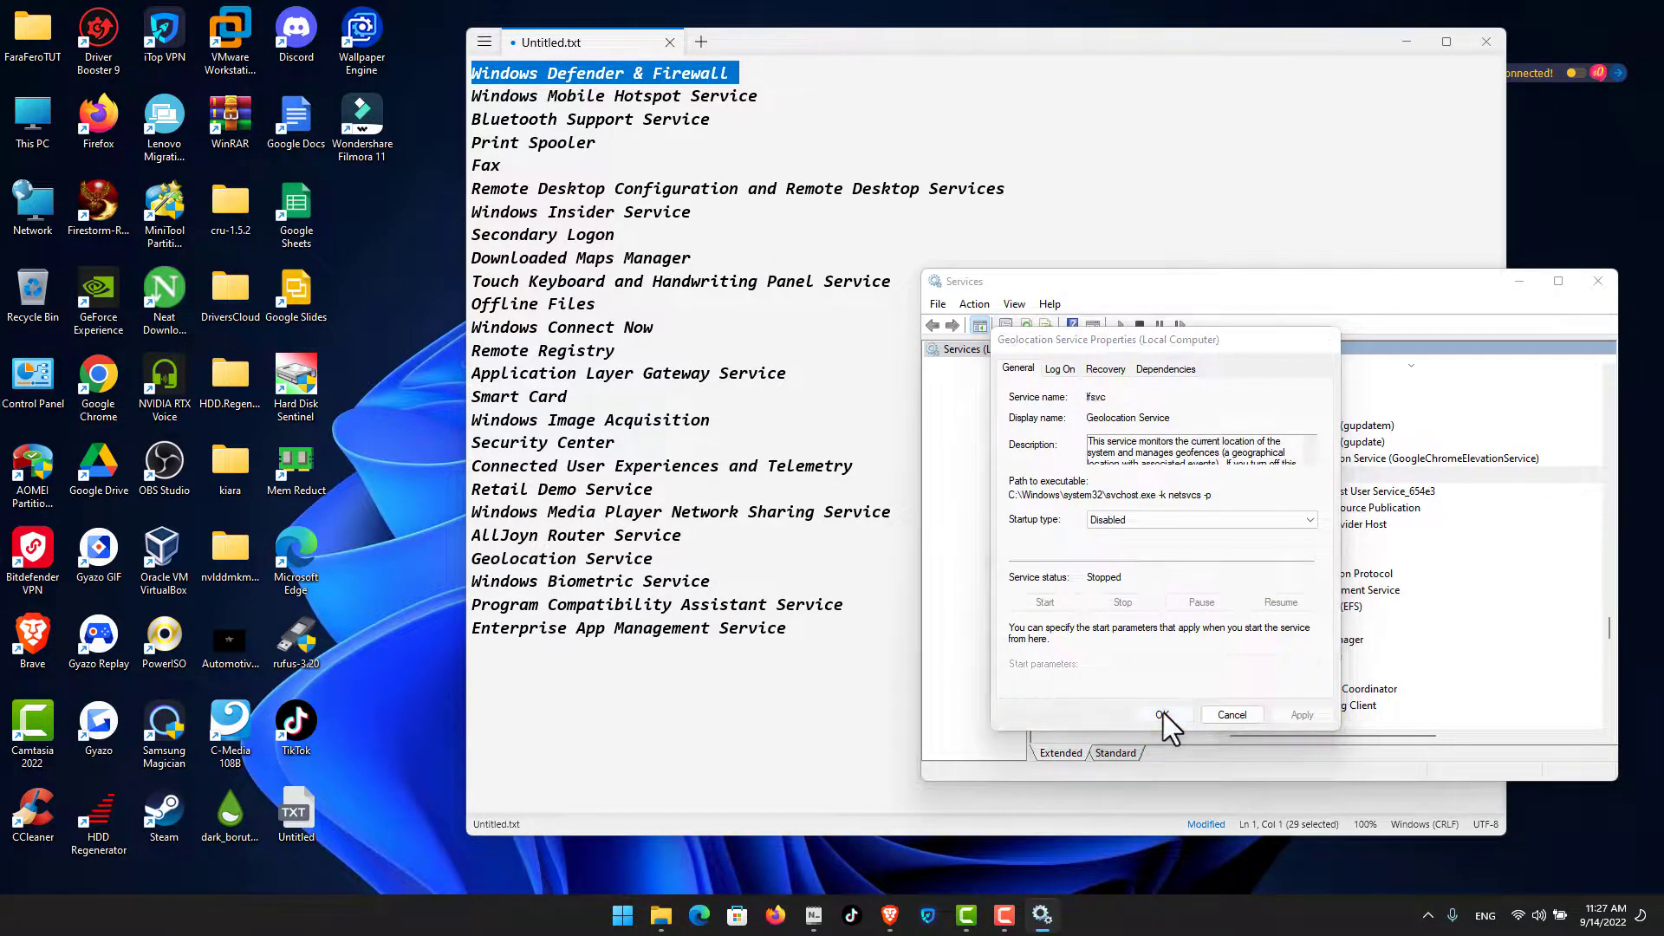
{"action": "left_click", "coordinate": [1163, 714]}
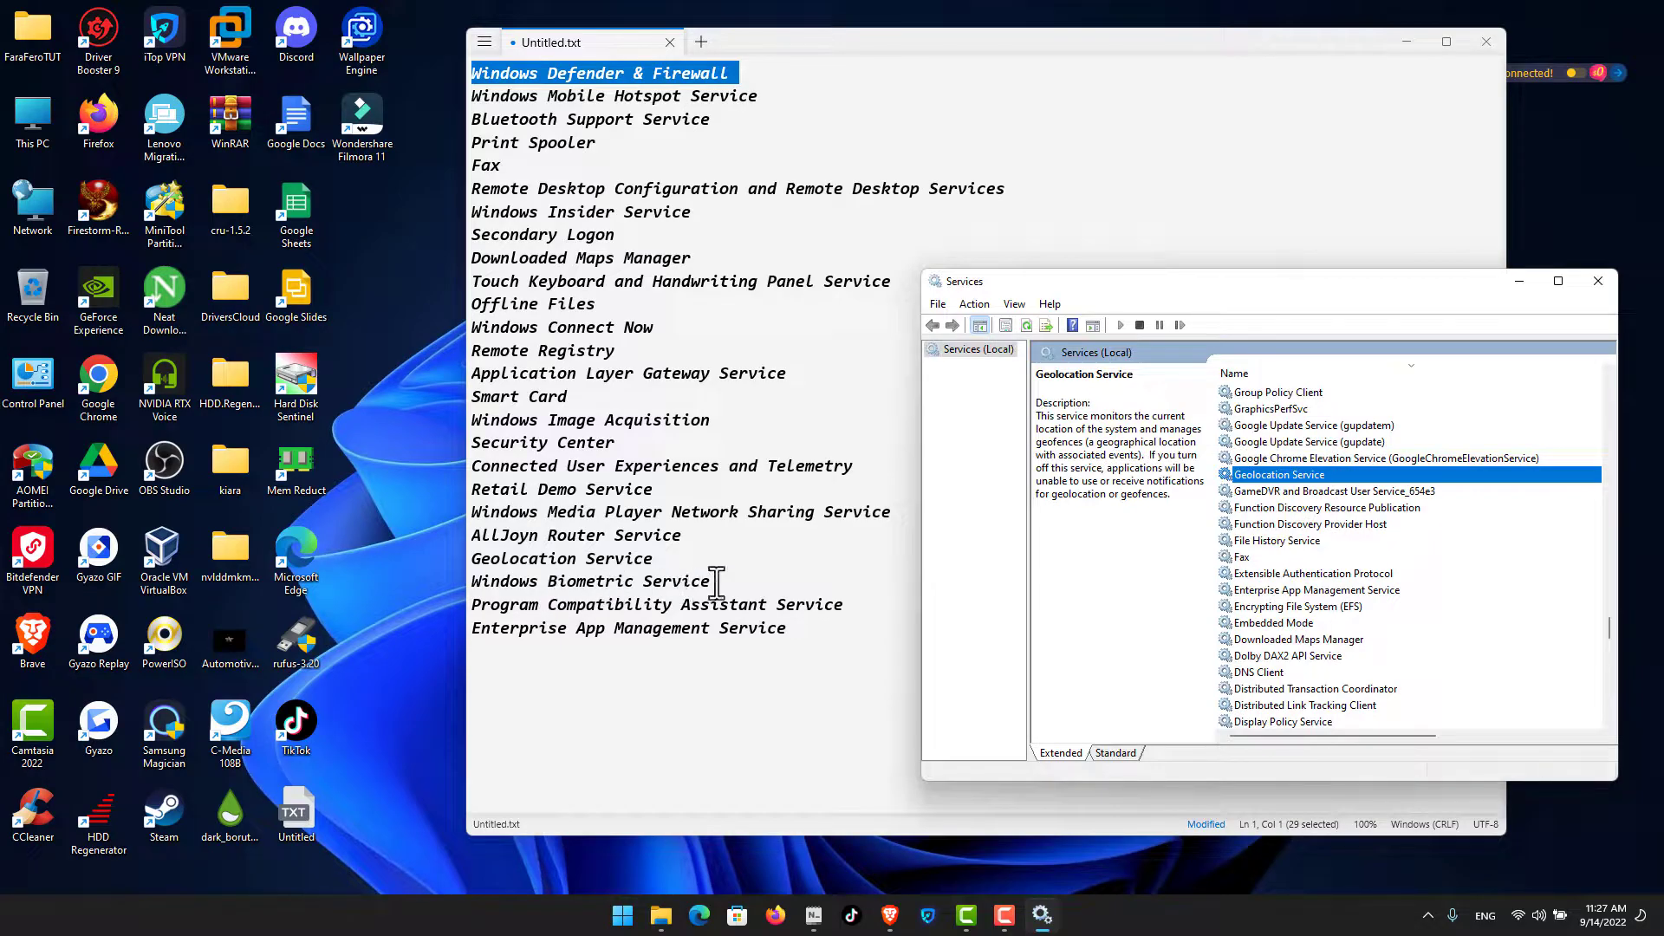
- Find Windows Biometric Service in the list, check its startup type and close its properties
{"action": "key", "text": "w"}
{"action": "key", "text": "w"}
{"action": "key", "text": "w"}
{"action": "key", "text": "w"}
{"action": "key", "text": "w"}
{"action": "key", "text": "w"}
{"action": "key", "text": "w"}
{"action": "key", "text": "w"}
{"action": "scroll", "coordinate": [1263, 583], "scroll_direction": "down", "scroll_amount": 10}
{"action": "double_click", "coordinate": [1288, 460]}
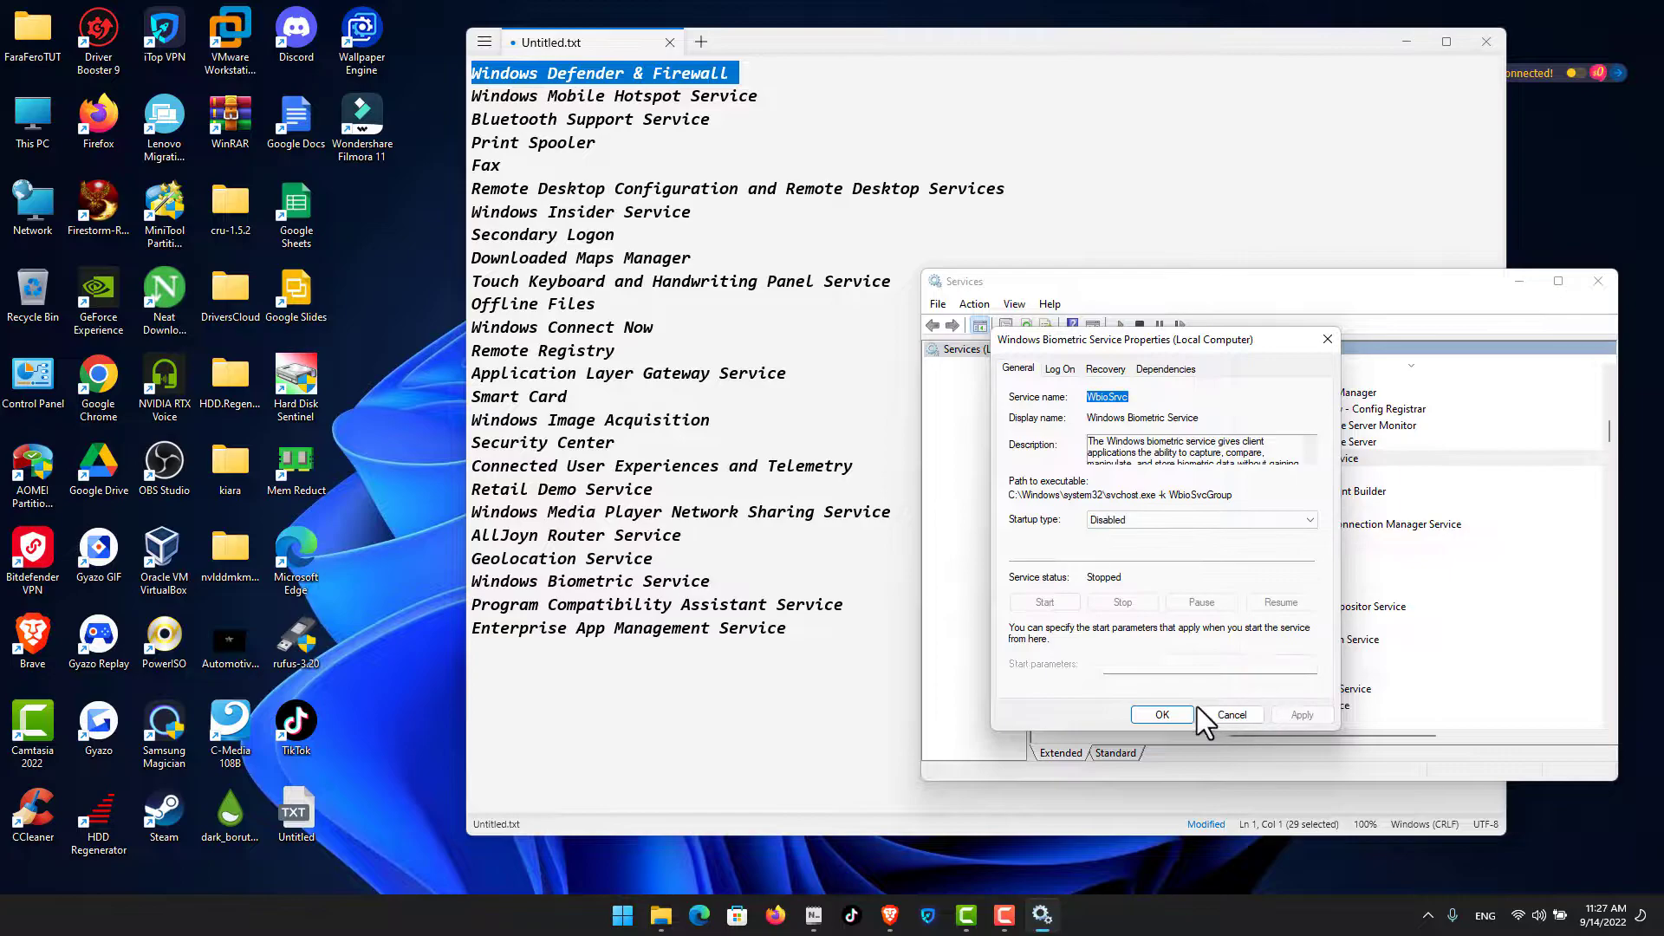
{"action": "left_click", "coordinate": [1172, 713]}
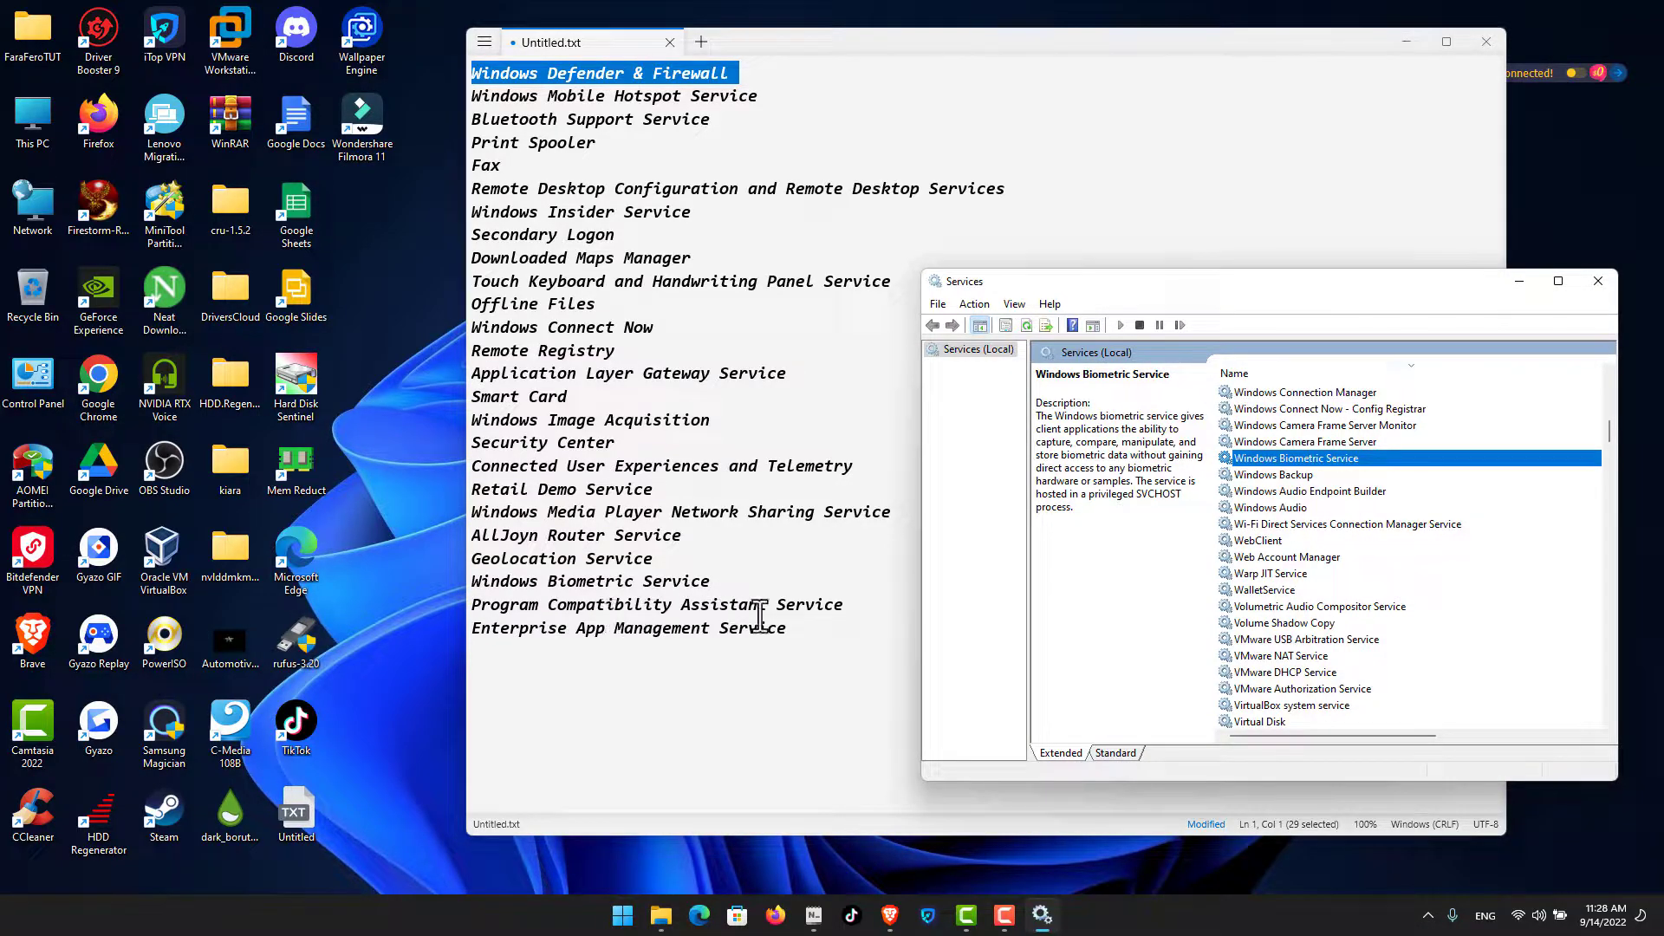
- Stop Program Compatibility Assistant Service, set its startup type to Disabled and confirm
{"action": "type", "text": "p"}
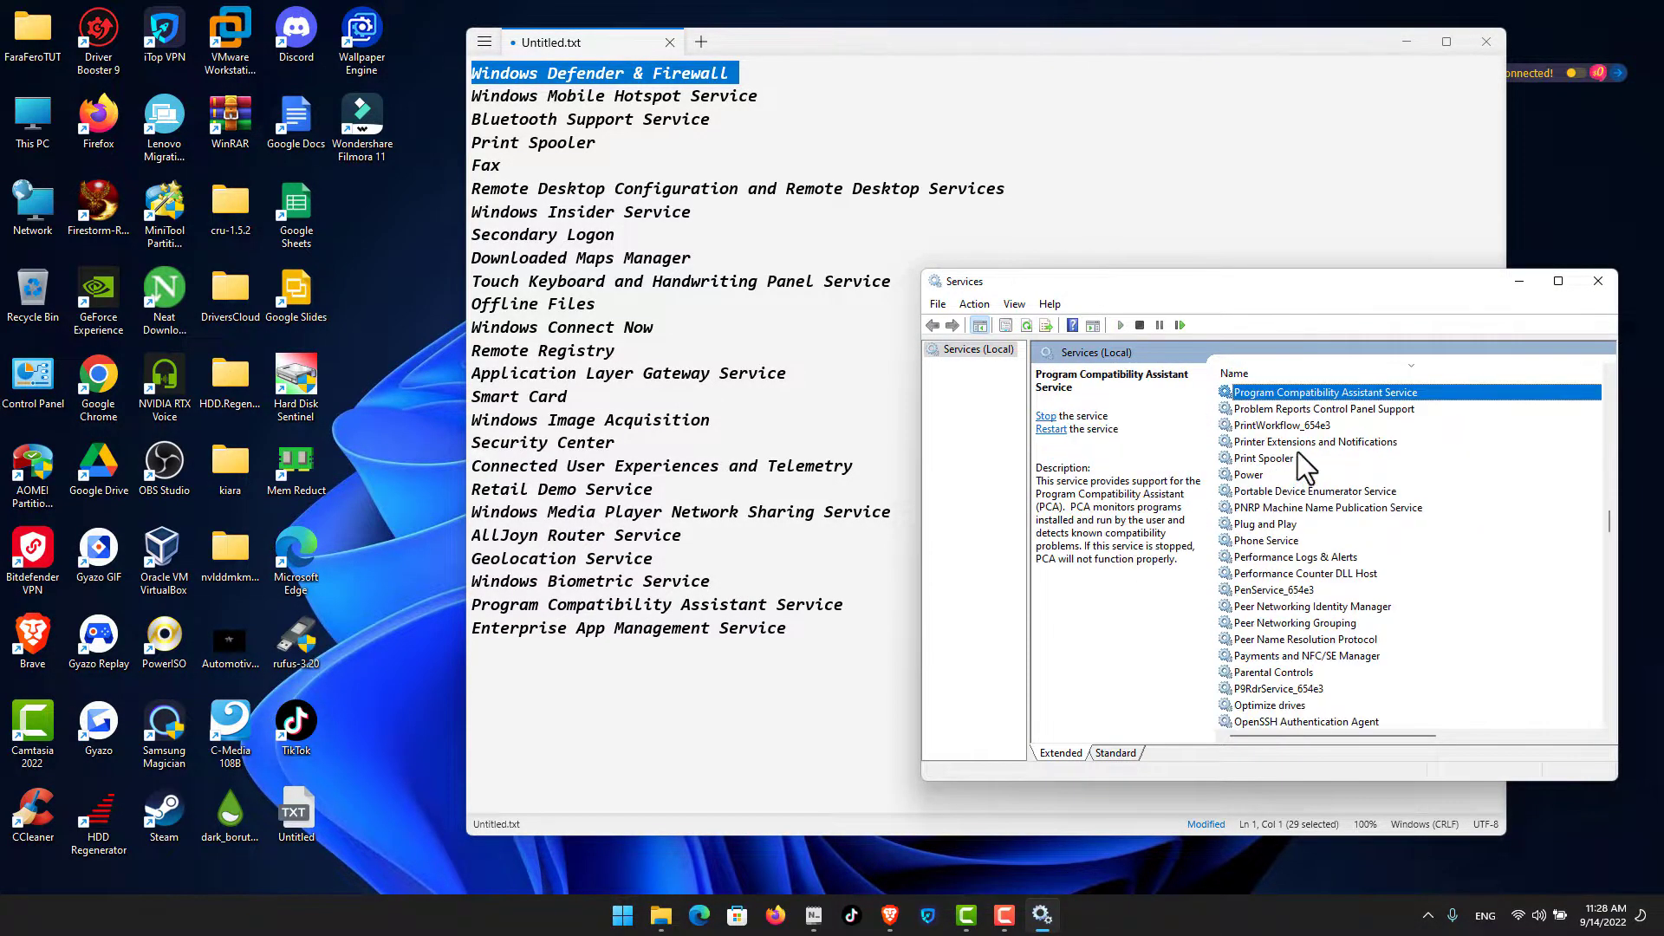
{"action": "double_click", "coordinate": [1283, 395]}
{"action": "left_click", "coordinate": [1113, 602]}
{"action": "scroll", "coordinate": [1159, 523], "scroll_direction": "down", "scroll_amount": 3}
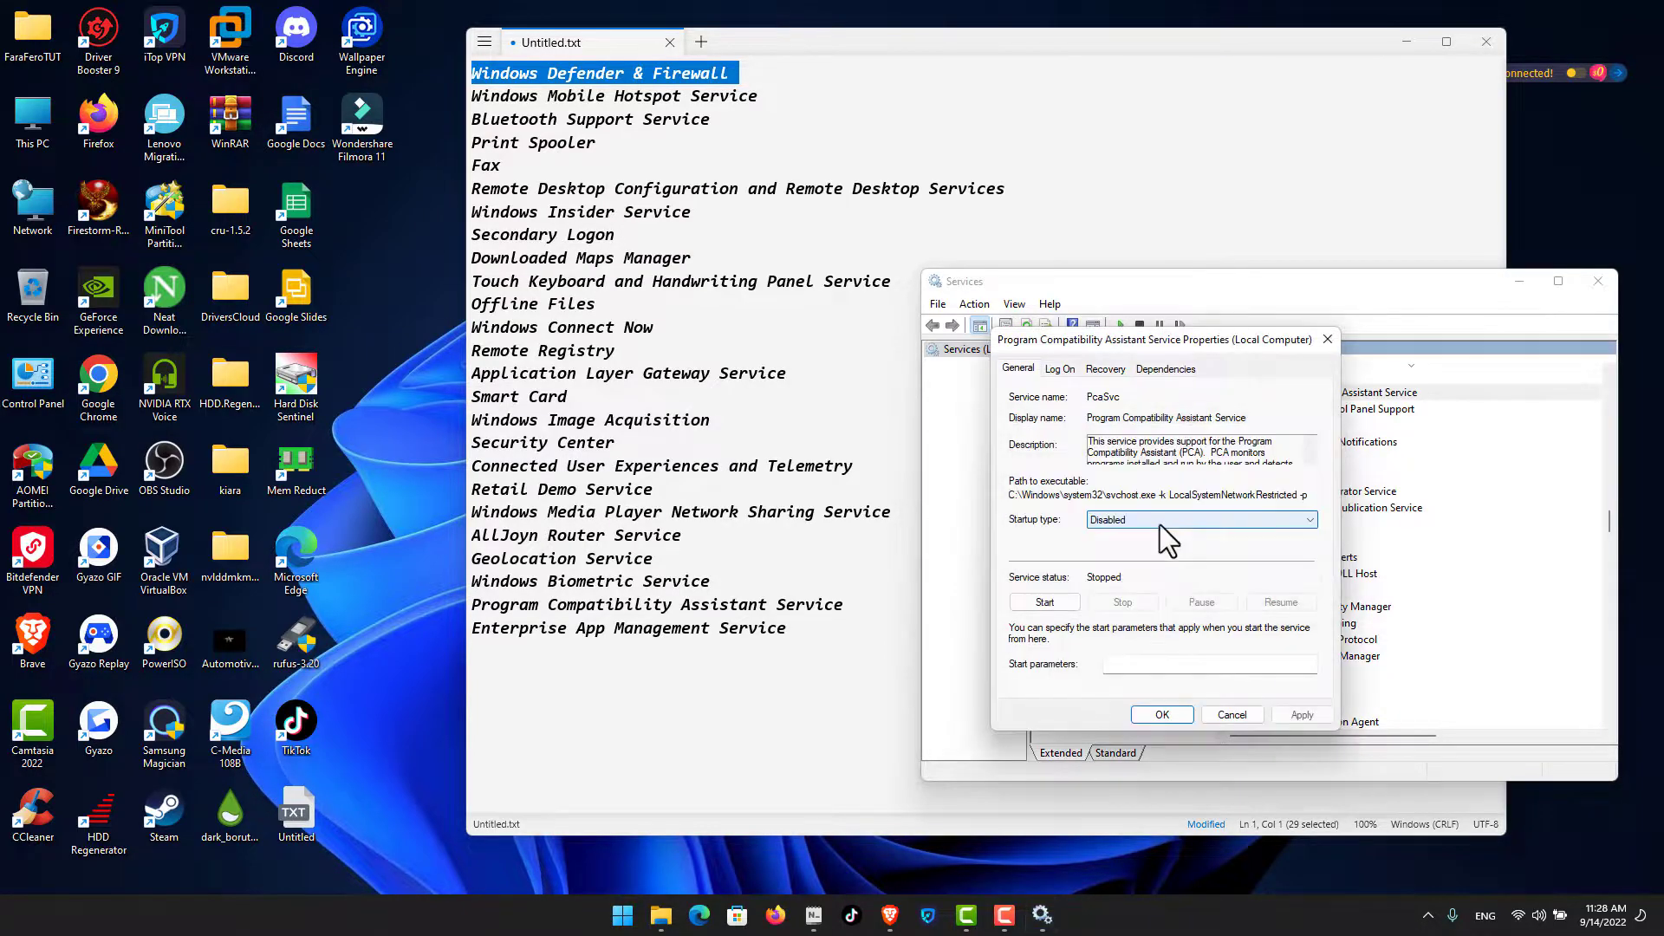
{"action": "left_click", "coordinate": [1162, 714]}
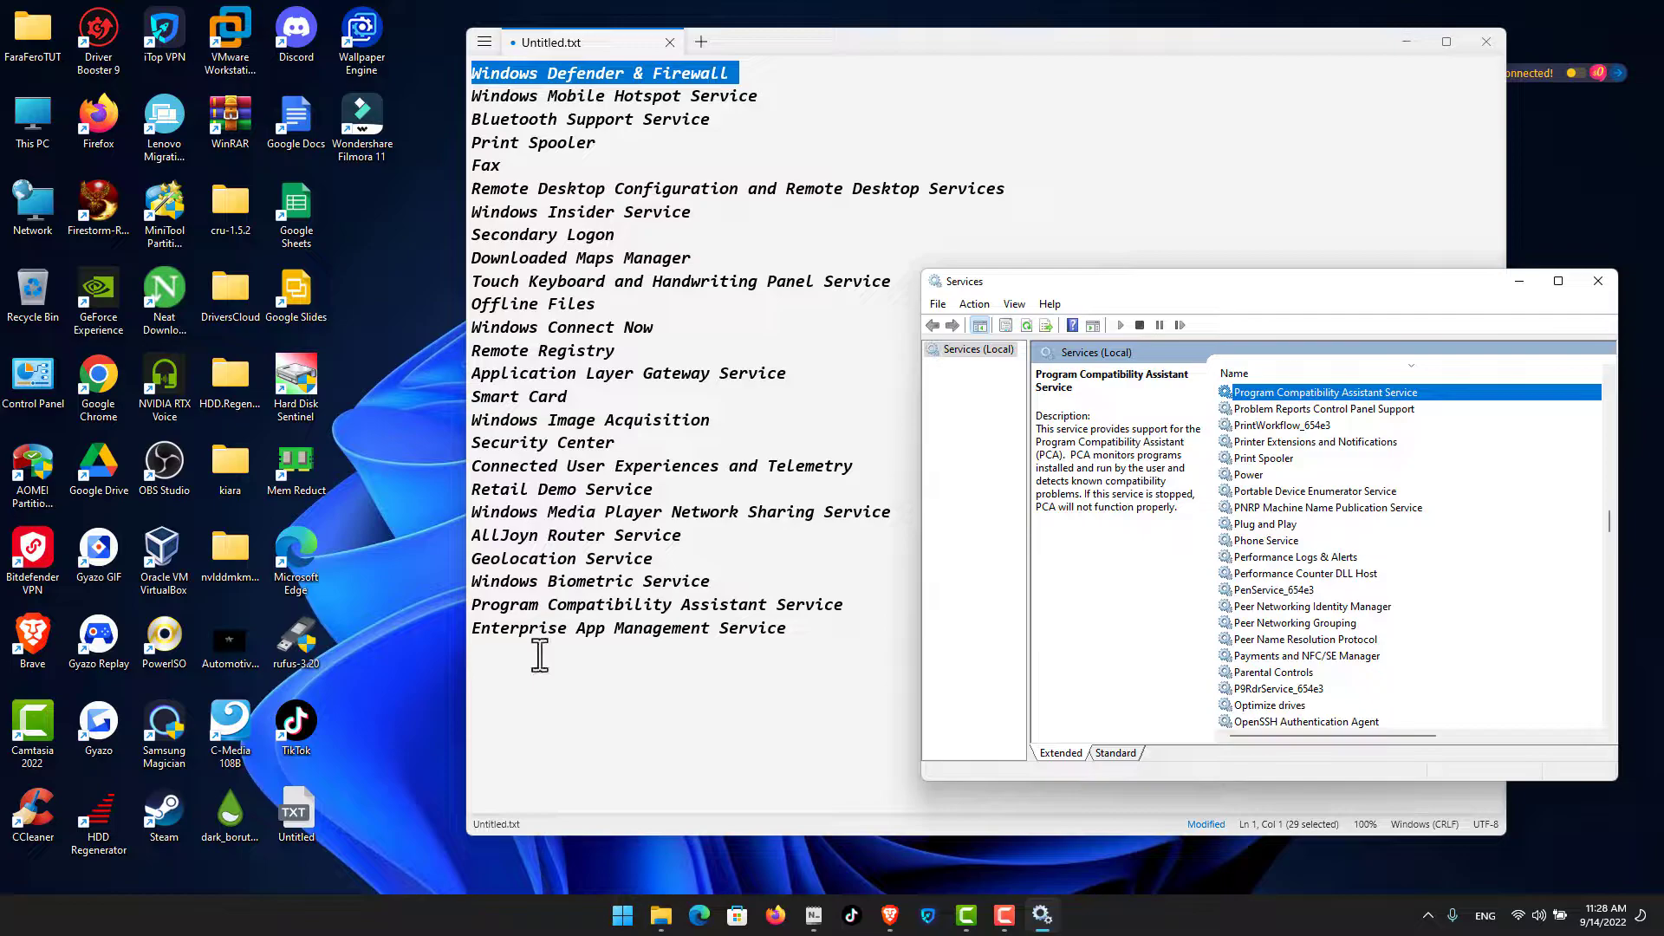
- Open the properties of Enterprise App Management Service and check its startup type and log-on settings
{"action": "left_click", "coordinate": [1295, 526]}
{"action": "key", "text": "e"}
{"action": "key", "text": "Down"}
{"action": "key", "text": "Return"}
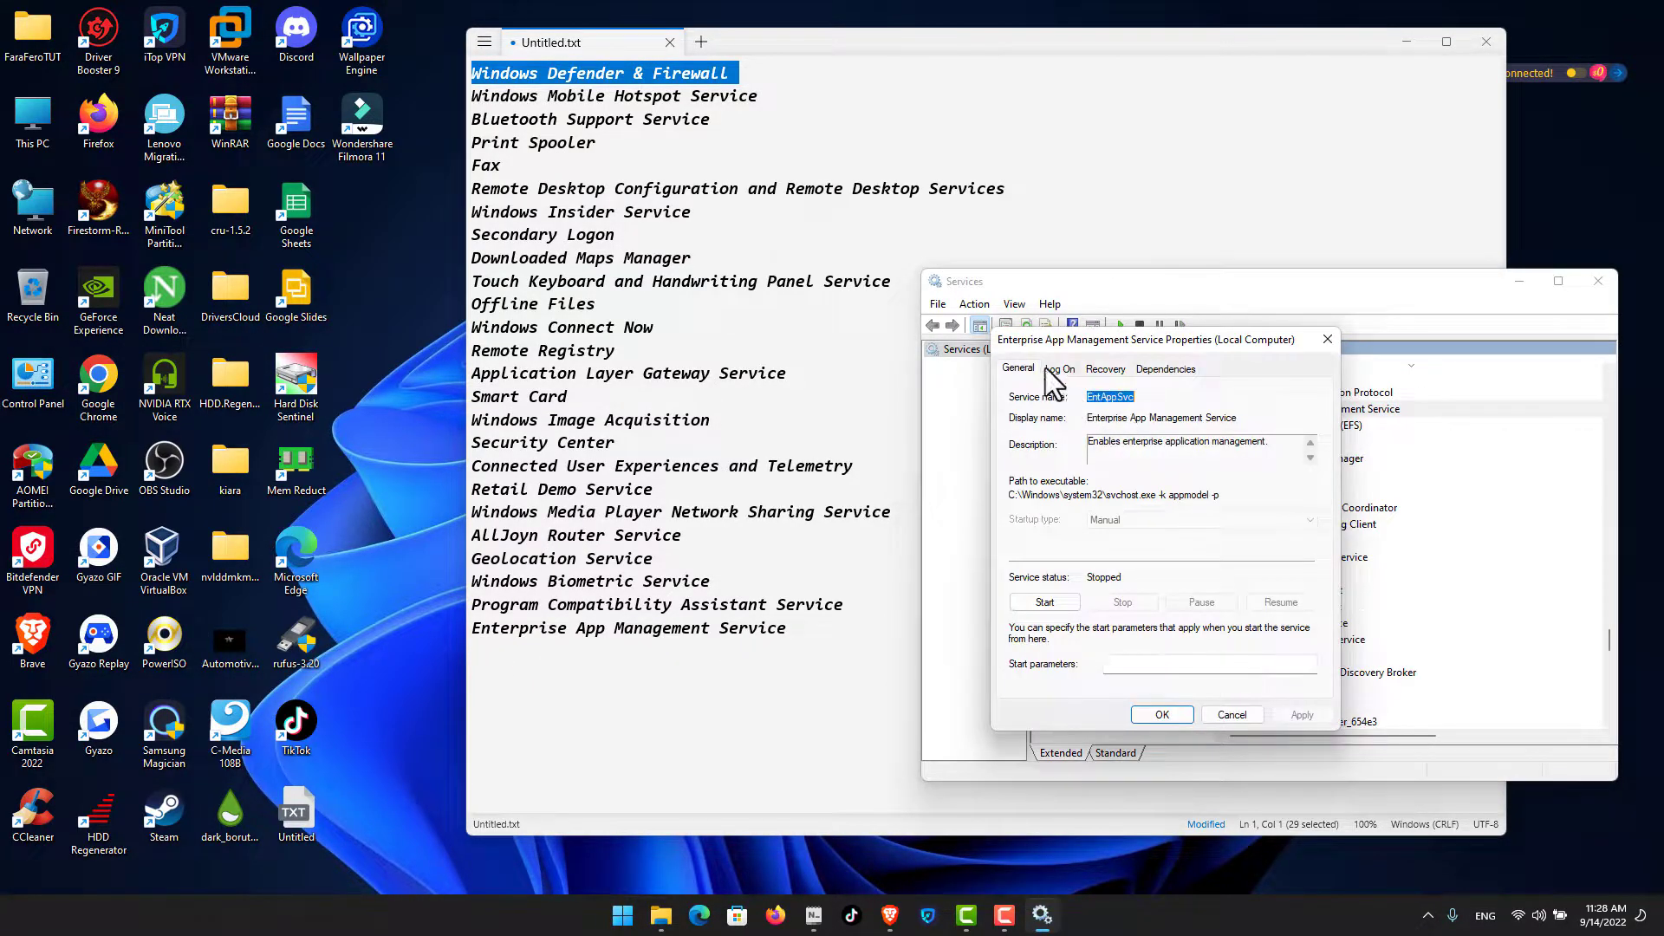
{"action": "left_click", "coordinate": [1059, 369]}
{"action": "left_click", "coordinate": [1018, 368]}
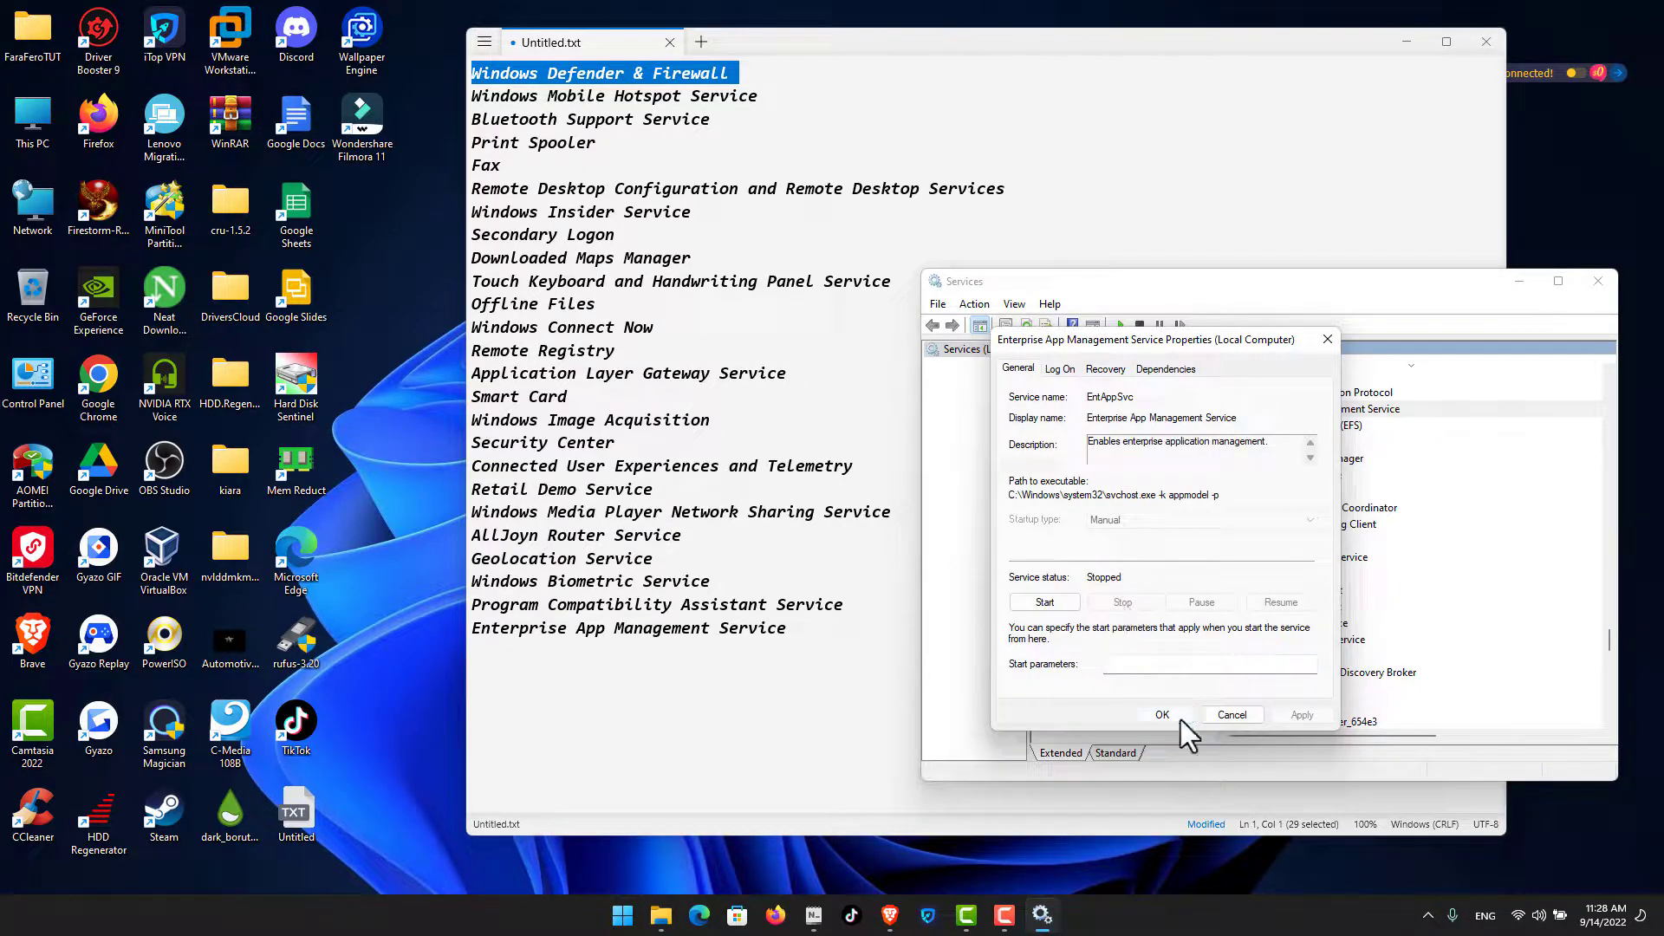